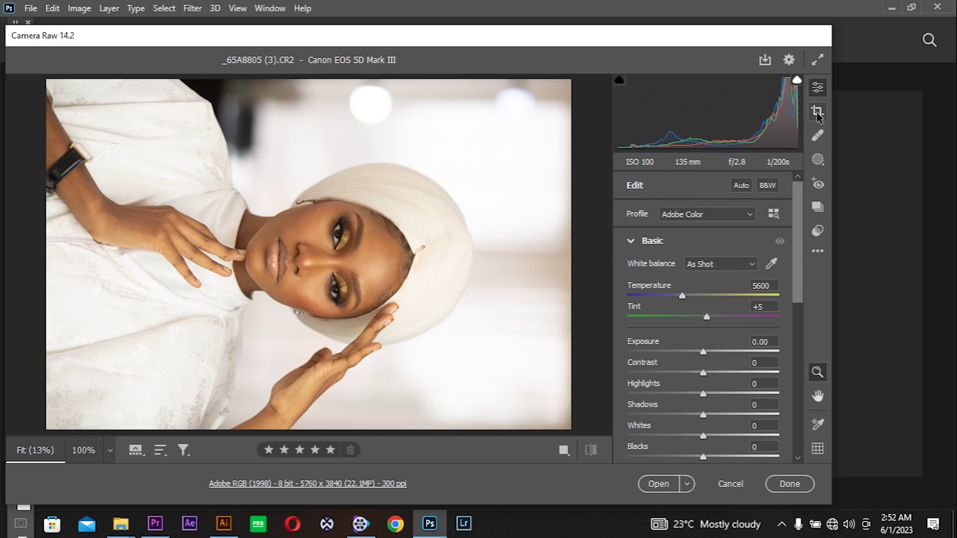
- Switch Camera Raw to the Crop panel for the sideways raw portrait
left_click(818, 114)
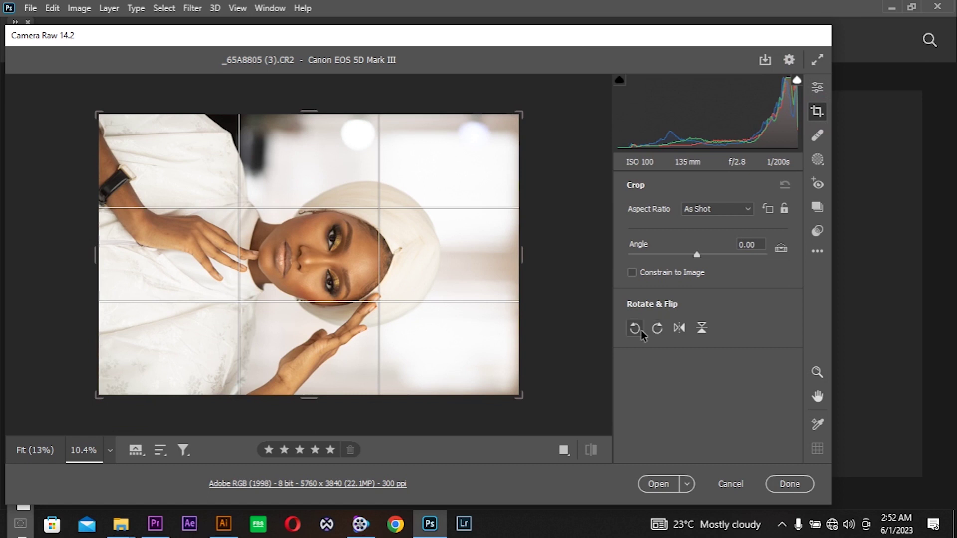
- Rotate the photo 90° counter-clockwise so it stands upright at 3840 x 5760
left_click(640, 330)
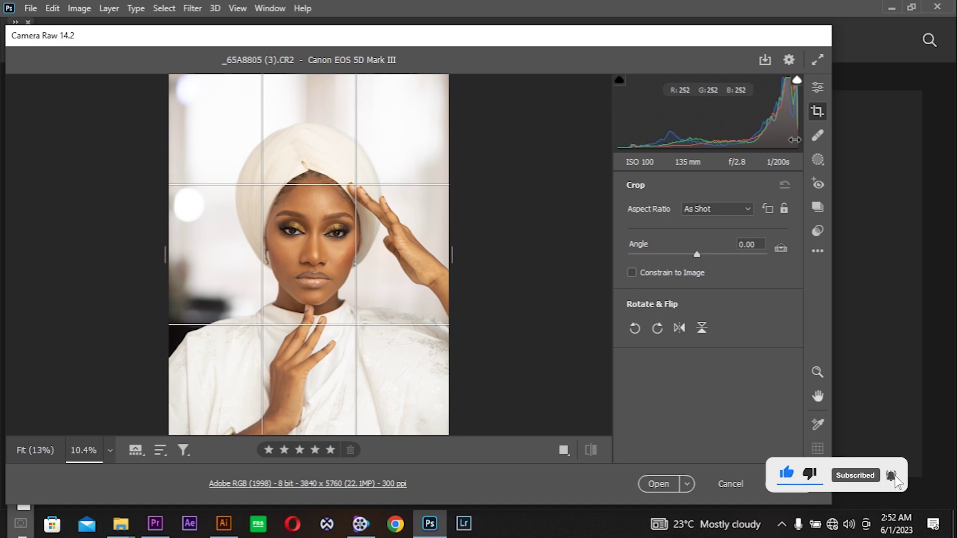
left_click(825, 89)
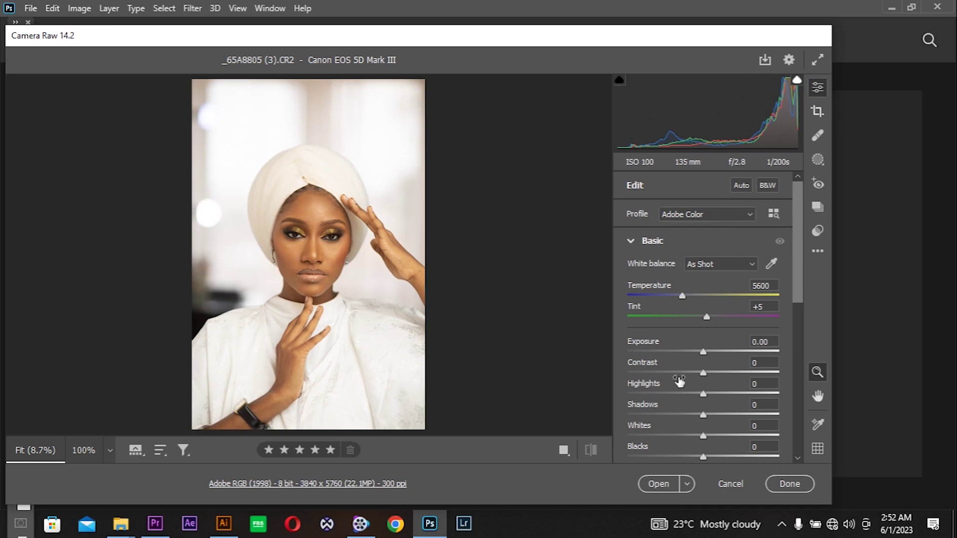
- Pull Highlights to -100 and Whites to -64, then compare before and after side by side
left_click(631, 241)
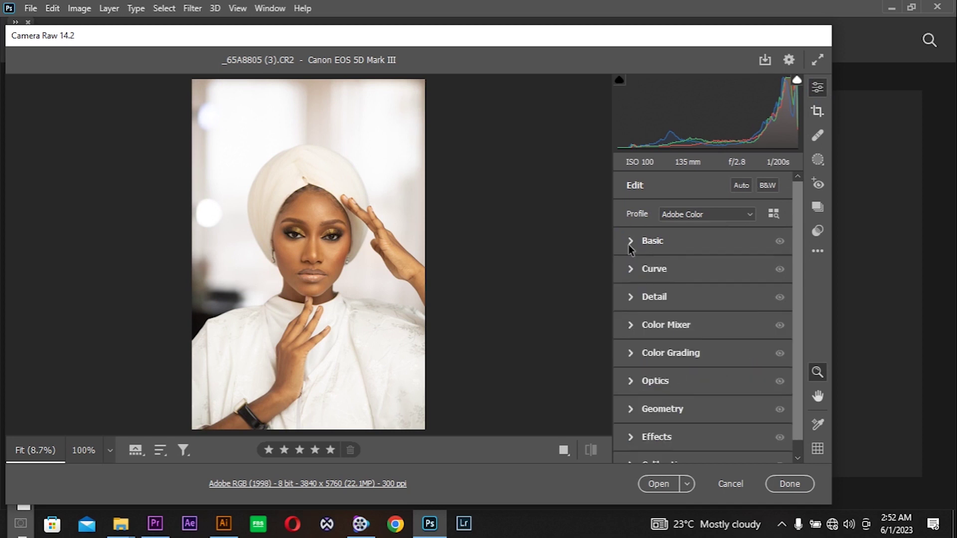
left_click(631, 241)
left_click_drag(647, 331, 609, 339)
left_click_drag(703, 380, 654, 382)
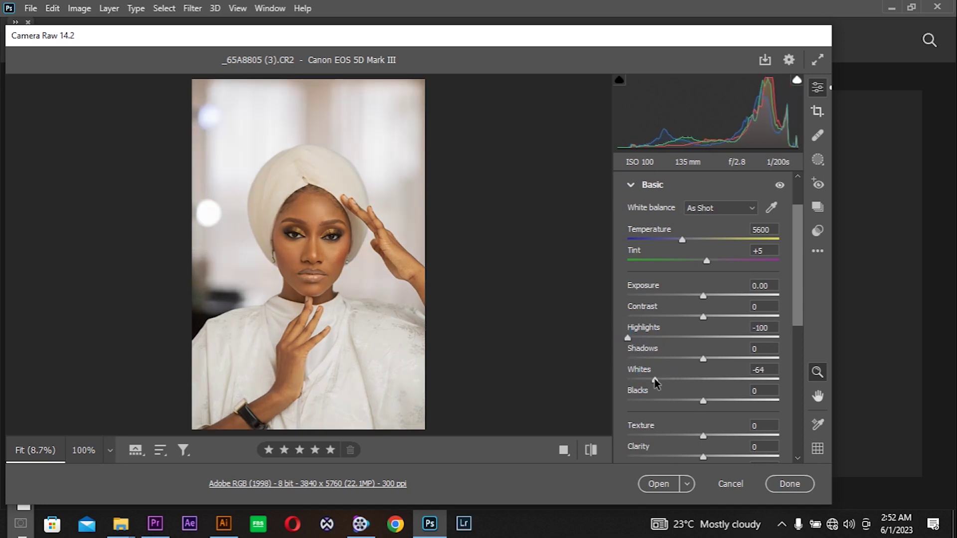
left_click(564, 451)
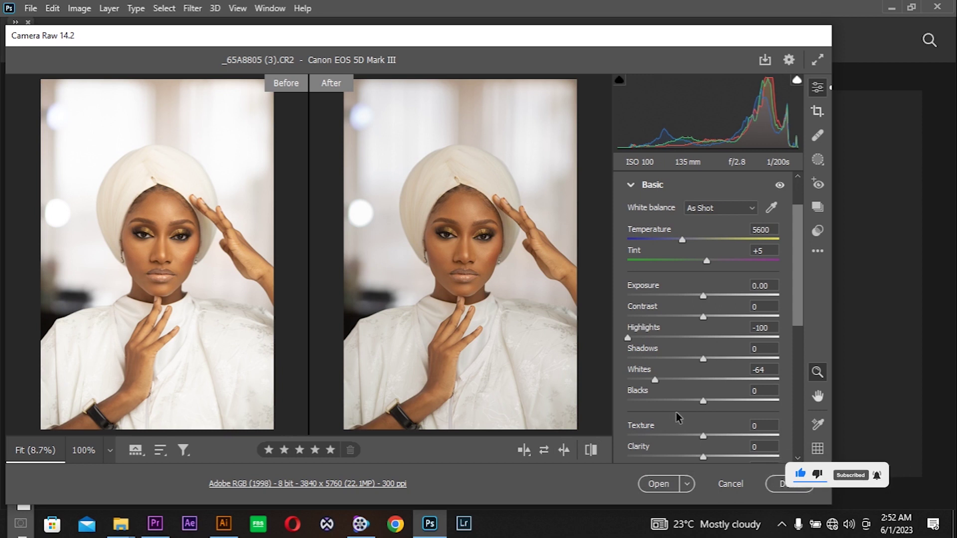
- Set Clarity, Texture and Dehaze to 5 and darken Blacks to -24
scroll(679, 416, "down", 1)
left_click(759, 413)
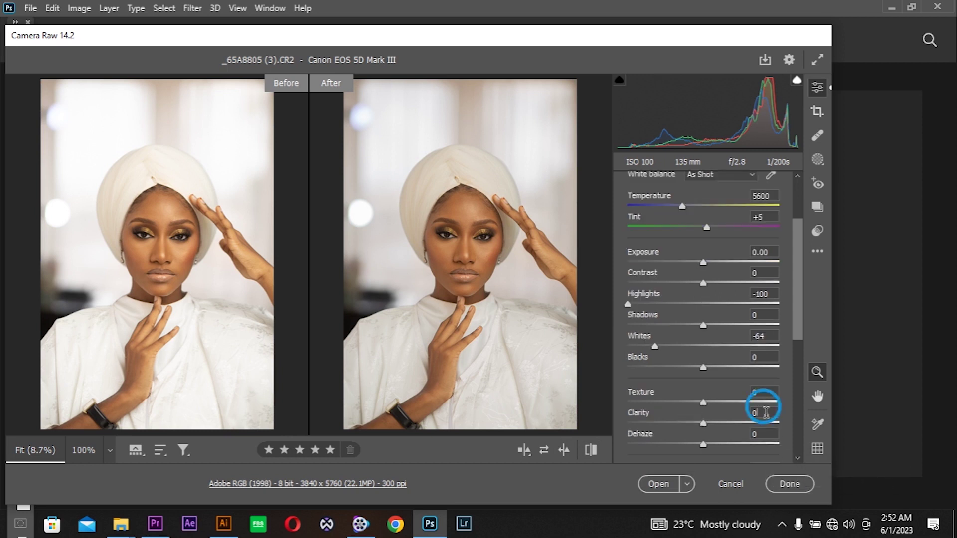
type("5")
left_click(758, 392)
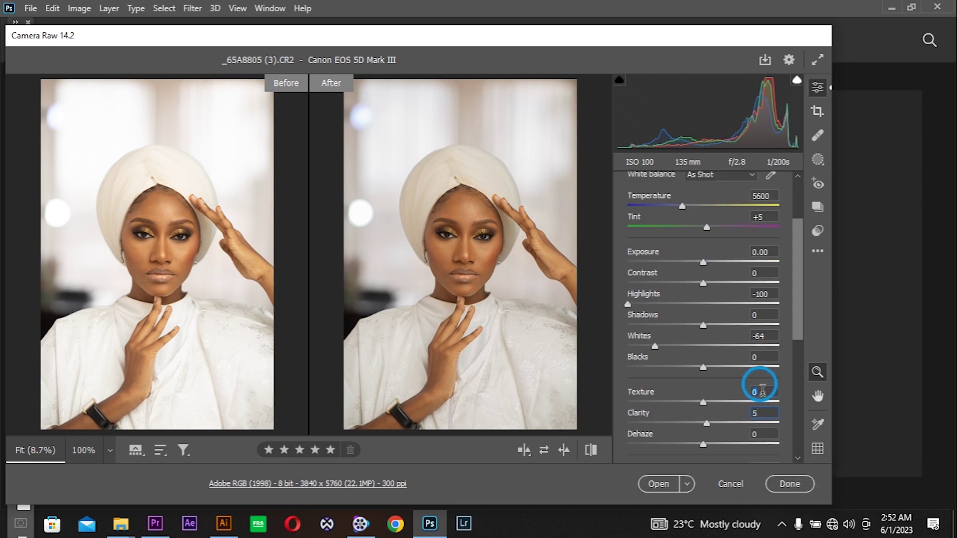
type("5")
left_click(759, 431)
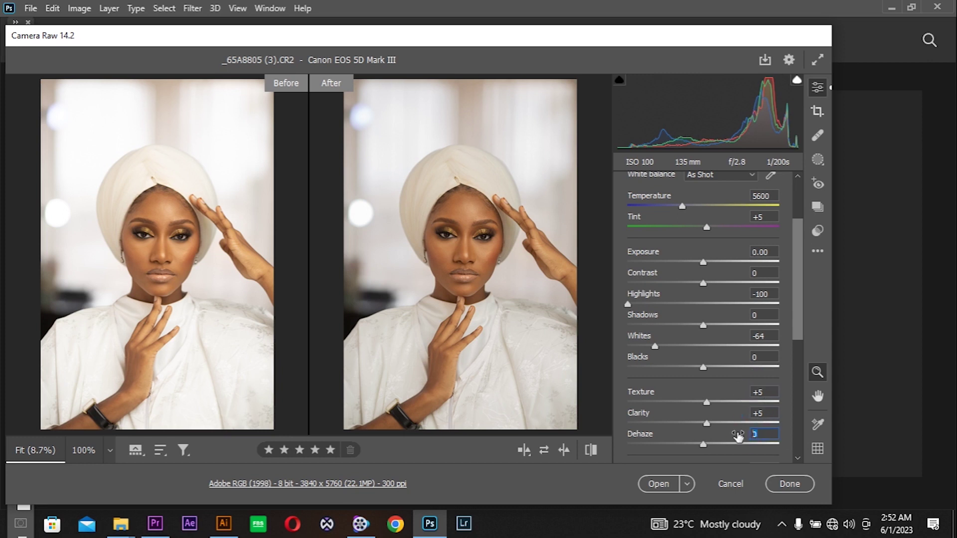
type("5")
left_click_drag(700, 368, 686, 368)
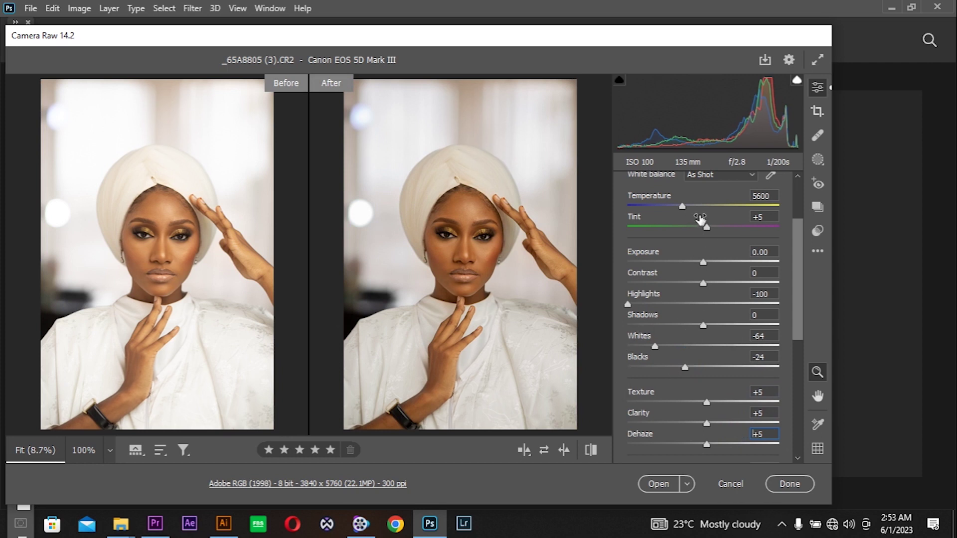
- Adjust Temperature back and forth, settling on 5050
scroll(699, 217, "up", 1)
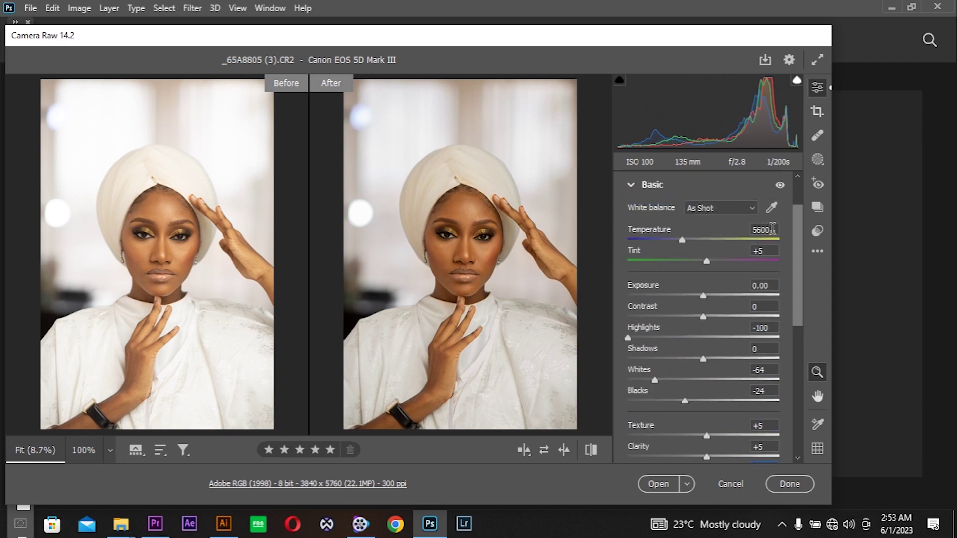
left_click_drag(772, 229, 733, 228)
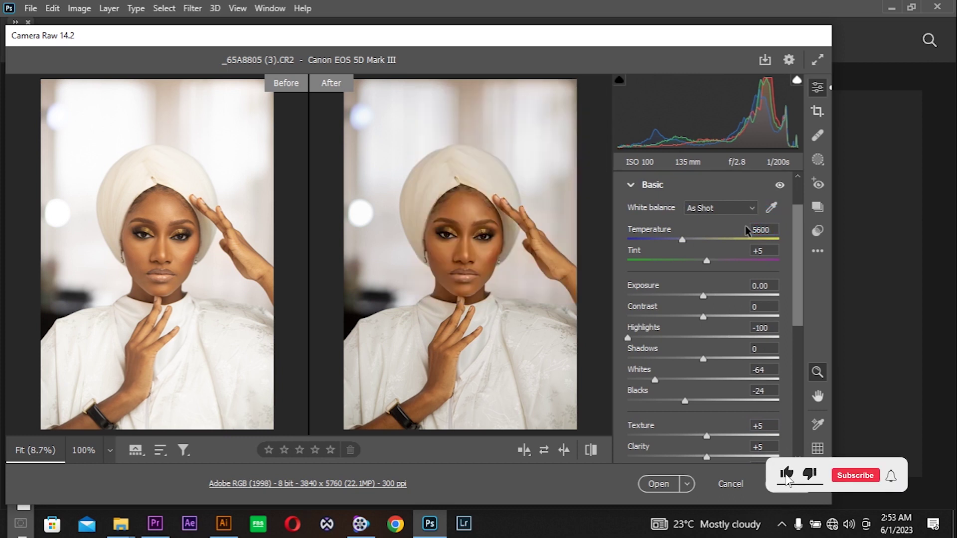
left_click_drag(776, 230, 743, 233)
left_click(715, 241)
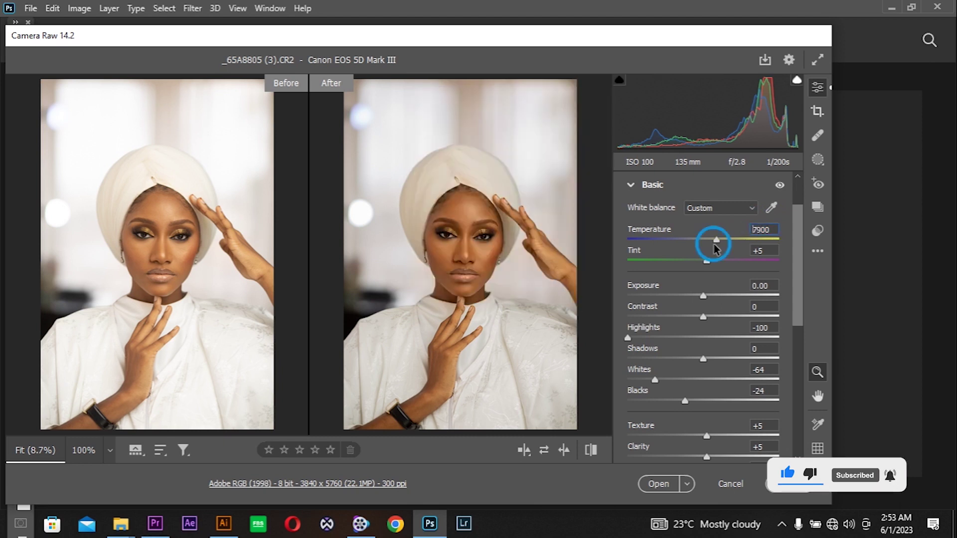
left_click_drag(713, 244, 681, 242)
left_click(678, 242)
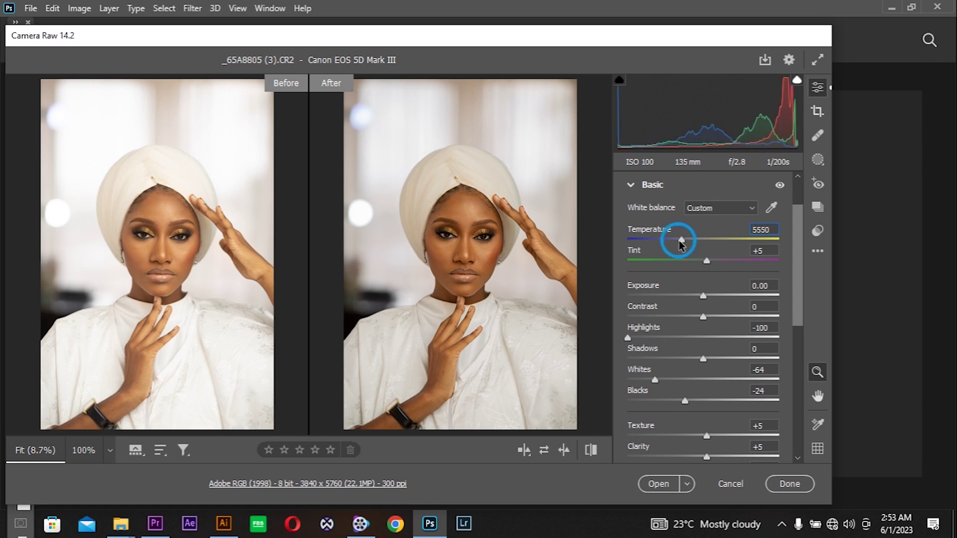
left_click_drag(677, 243, 673, 242)
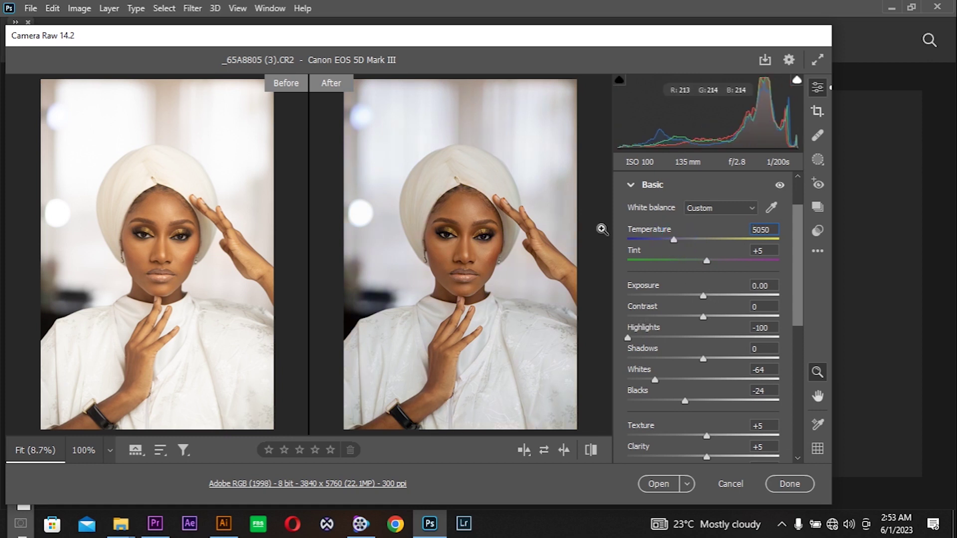
- In Color Mixer HSL, lower Oranges saturation to -14
left_click(632, 185)
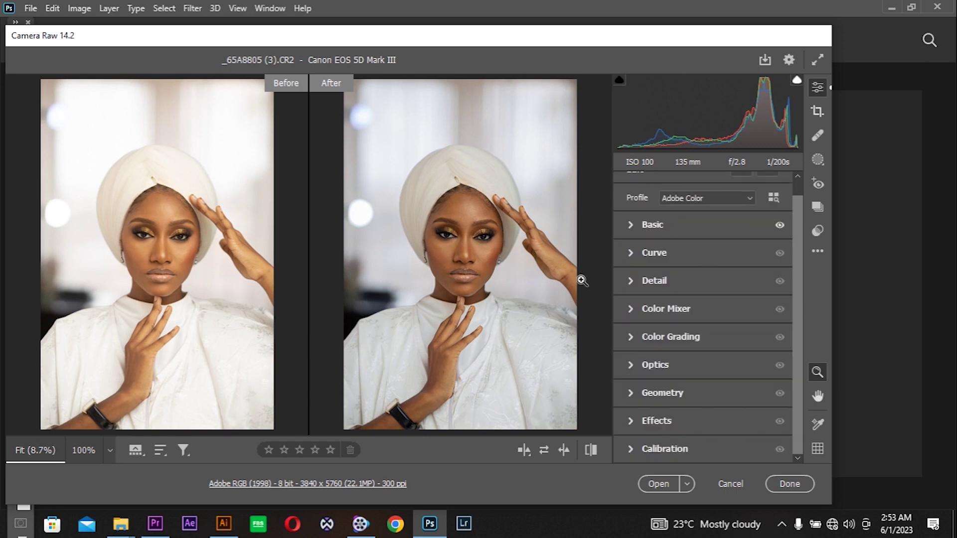
left_click(631, 309)
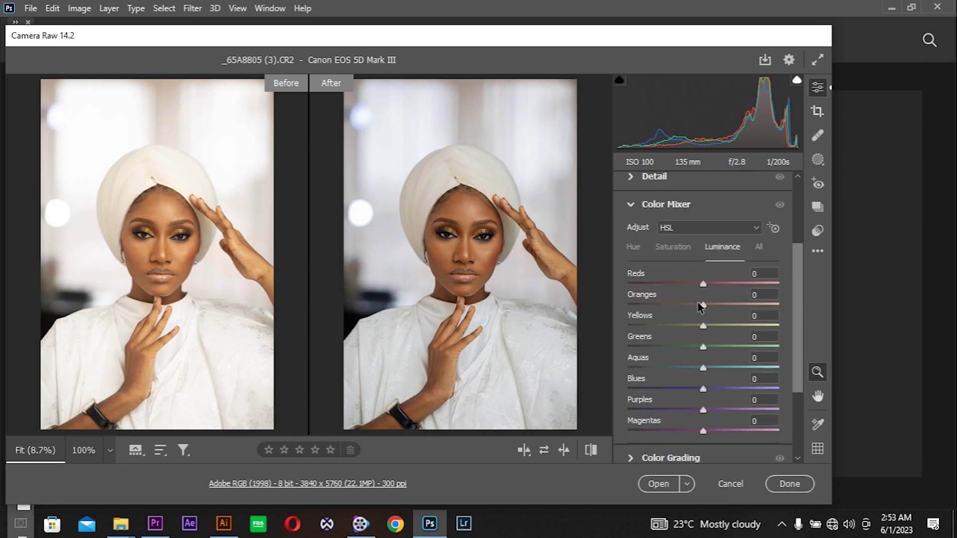
left_click(673, 246)
left_click_drag(693, 305, 692, 305)
left_click(631, 204)
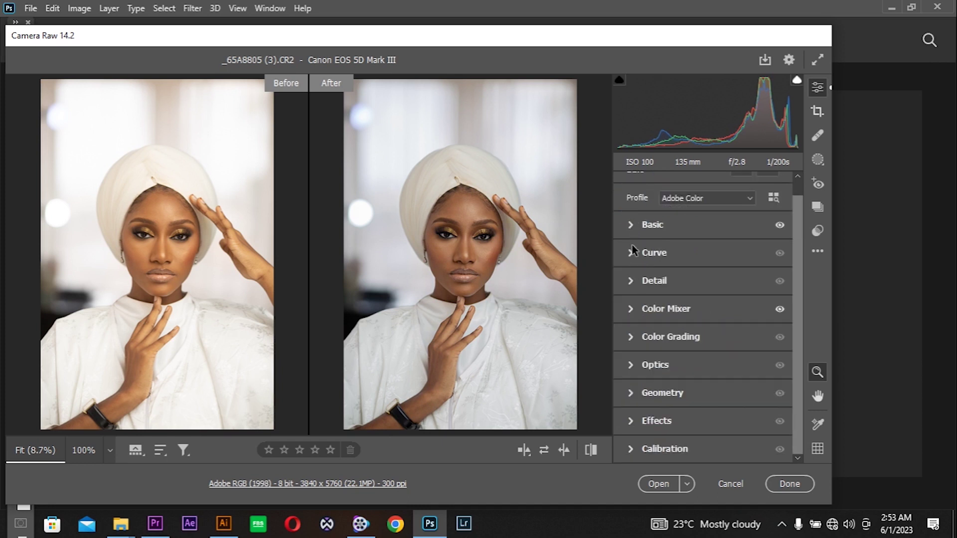
- Raise Oranges luminance to +14 and open the portrait in Photoshop
left_click(631, 224)
scroll(631, 223, "down", 1)
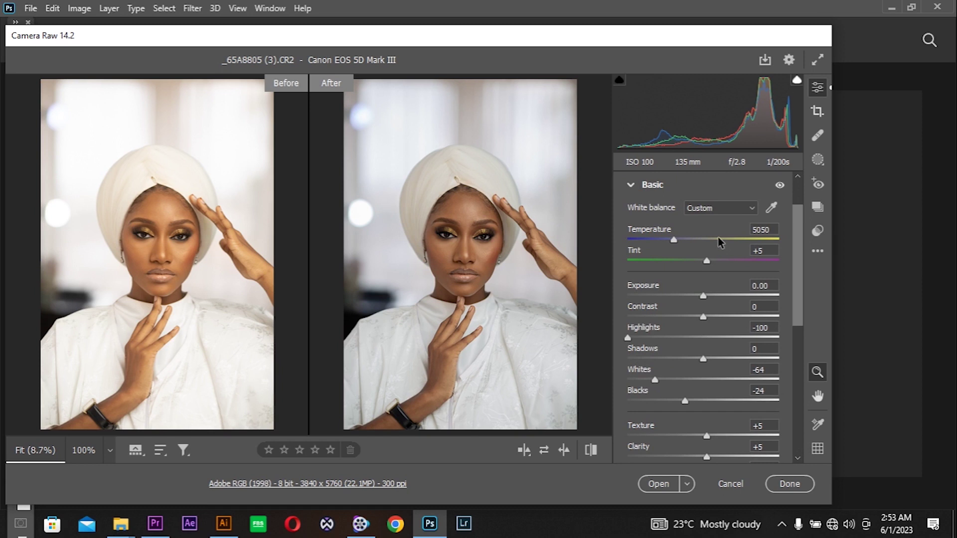
left_click(631, 185)
left_click(629, 308)
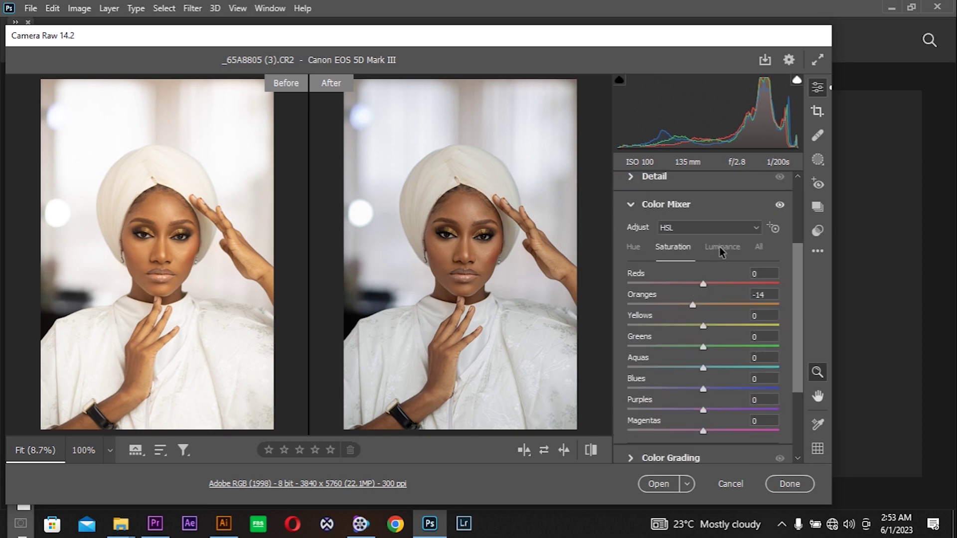
left_click(721, 247)
left_click(713, 305)
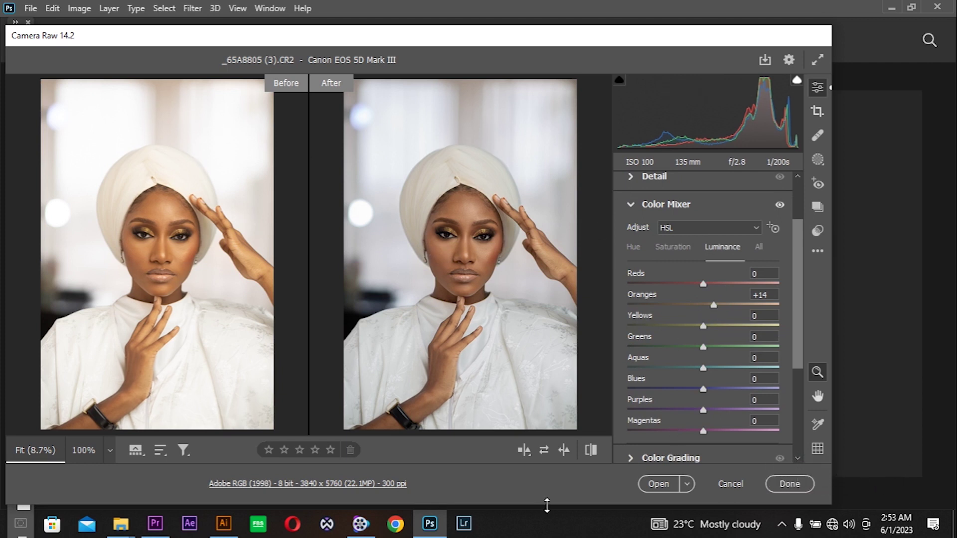
left_click(666, 485)
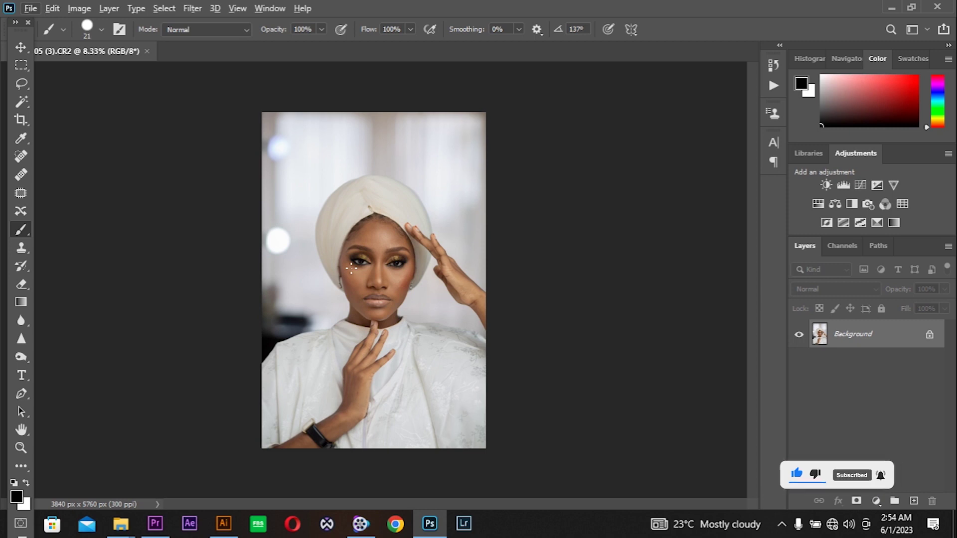
scroll(352, 268, "up", 3)
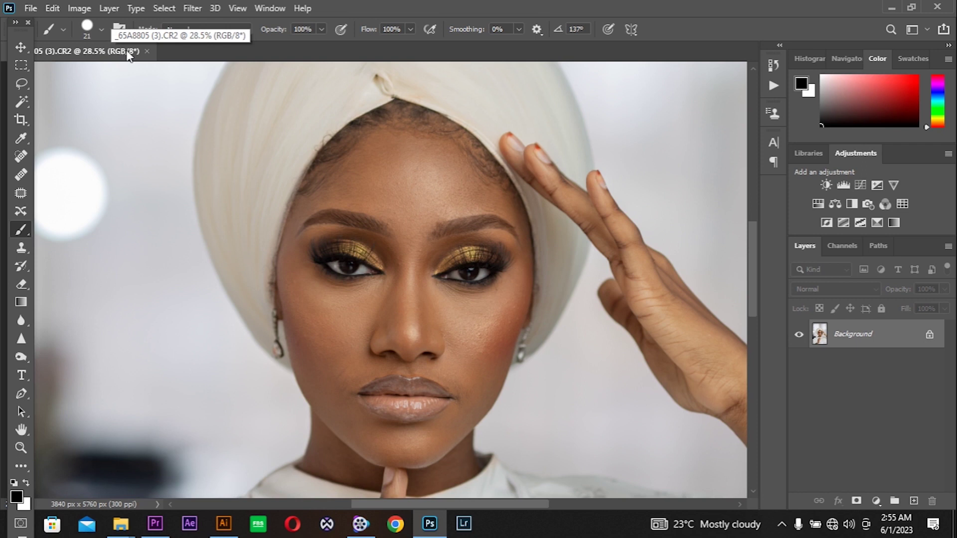
- Run the Frequency Separation 8bit action and move the Gaussian Blur dialog aside
left_click(771, 87)
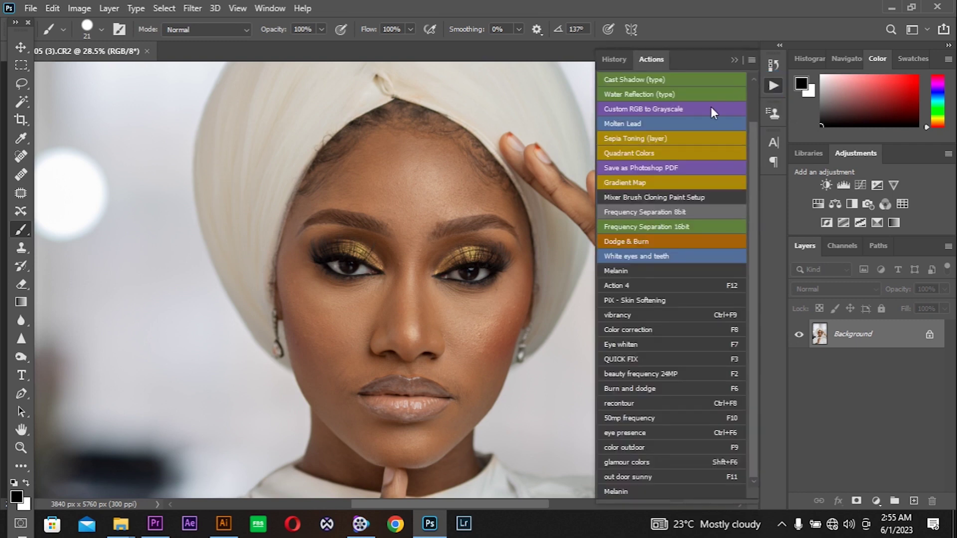
left_click(703, 211)
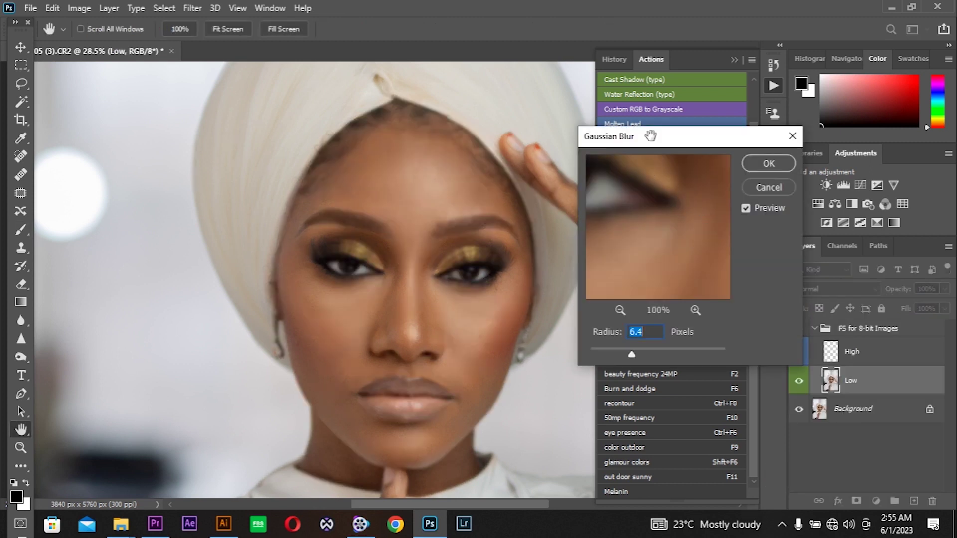
left_click_drag(636, 144, 650, 142)
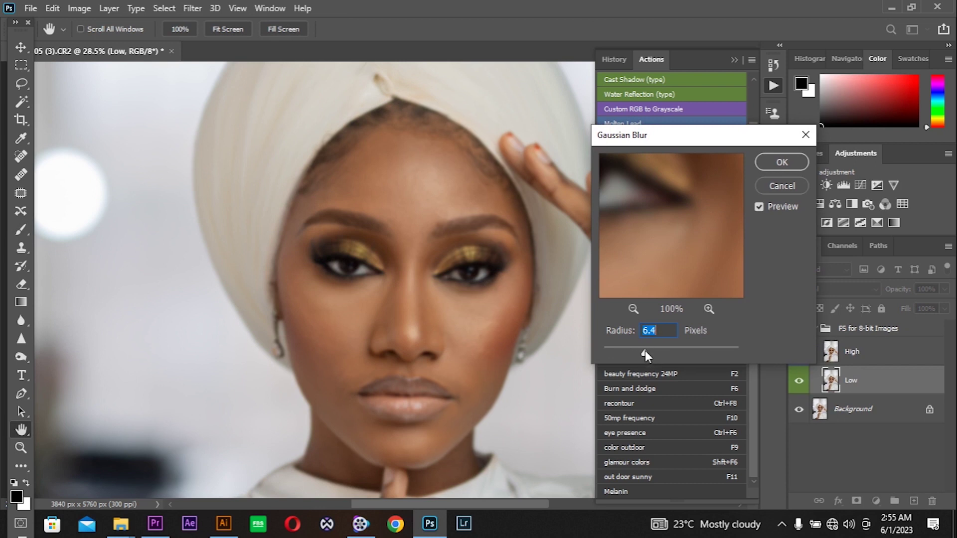
- Preview blur radii from 0.1 to 5.6, then set the Low layer's radius to 4
left_click_drag(645, 351, 600, 352)
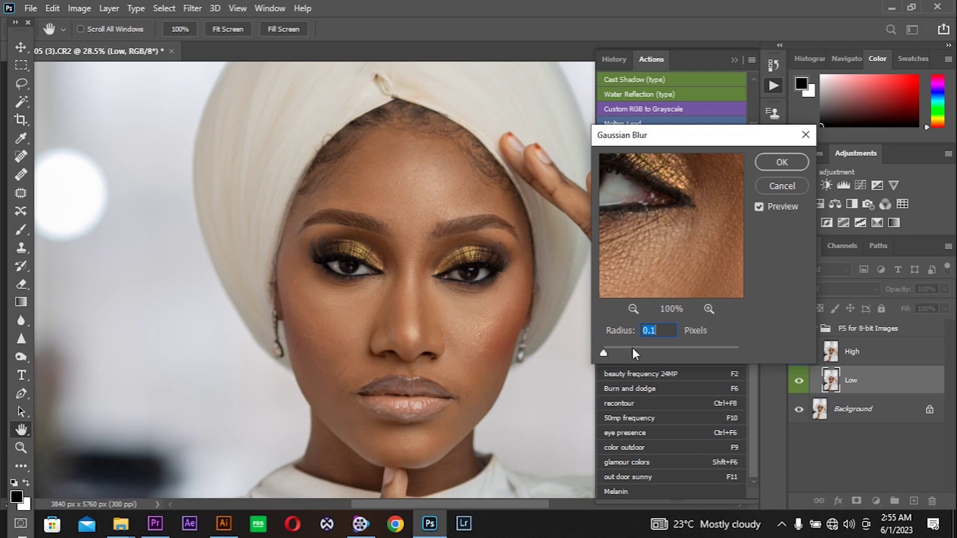
left_click_drag(632, 349, 641, 347)
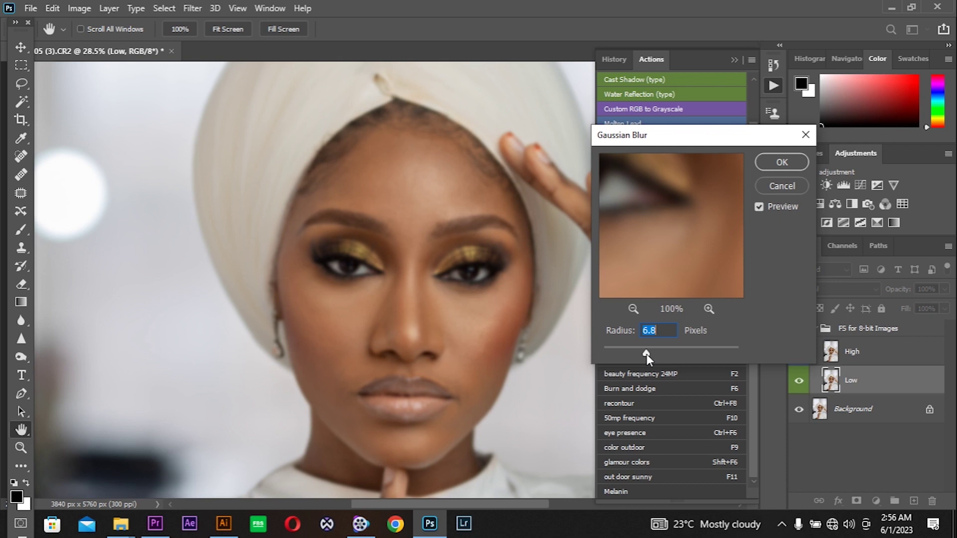
left_click_drag(646, 353, 619, 351)
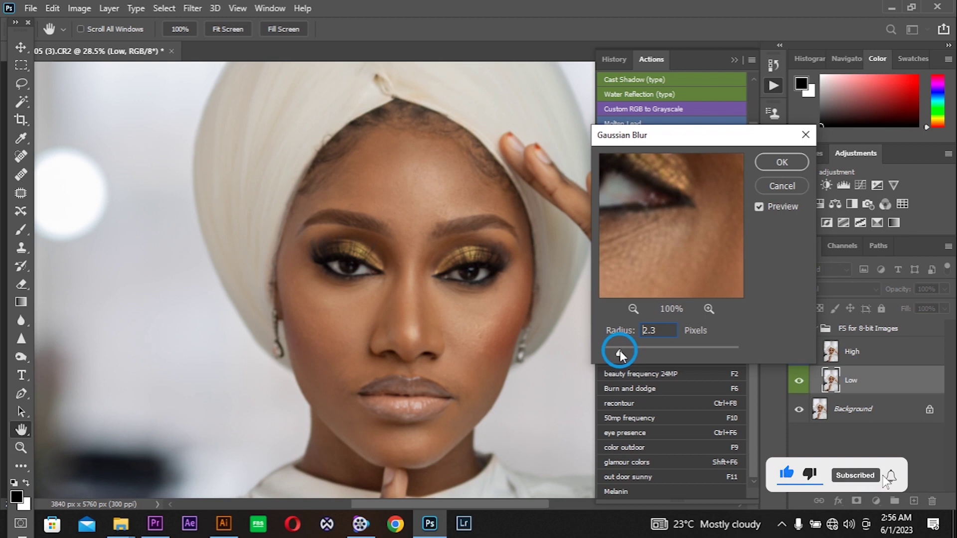
left_click_drag(620, 351, 620, 351)
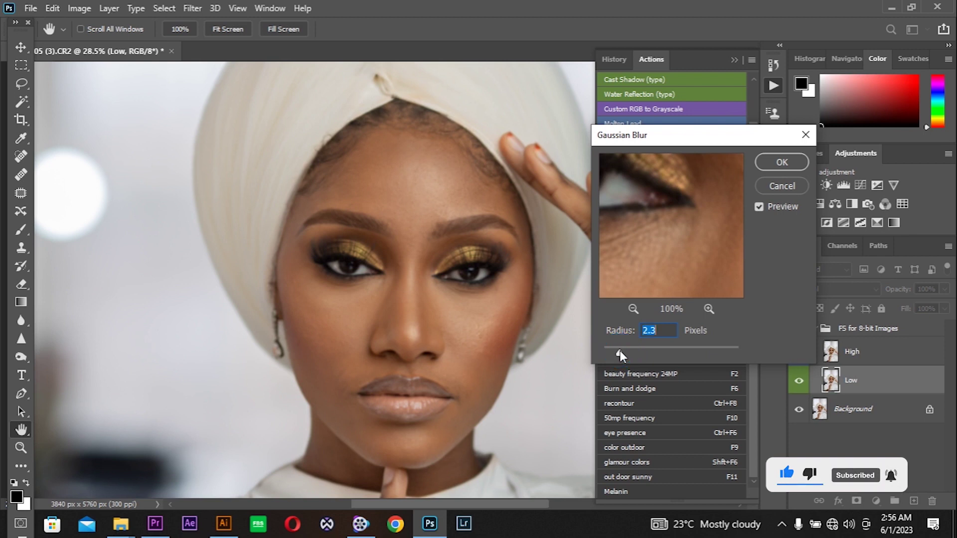
type("4")
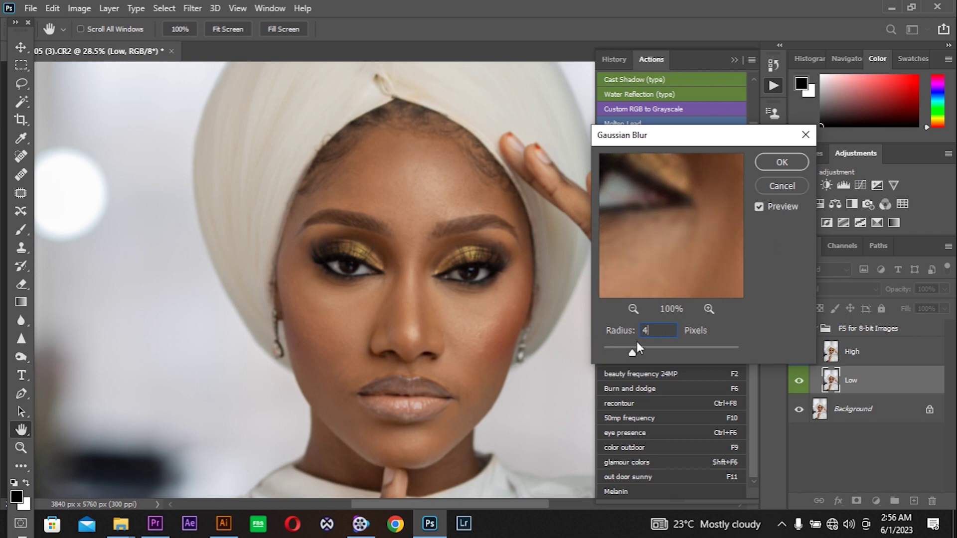
left_click(771, 160)
- Confirm the radius-4 blur on Low and fold up the FS for 8-bit Images group
key("b")
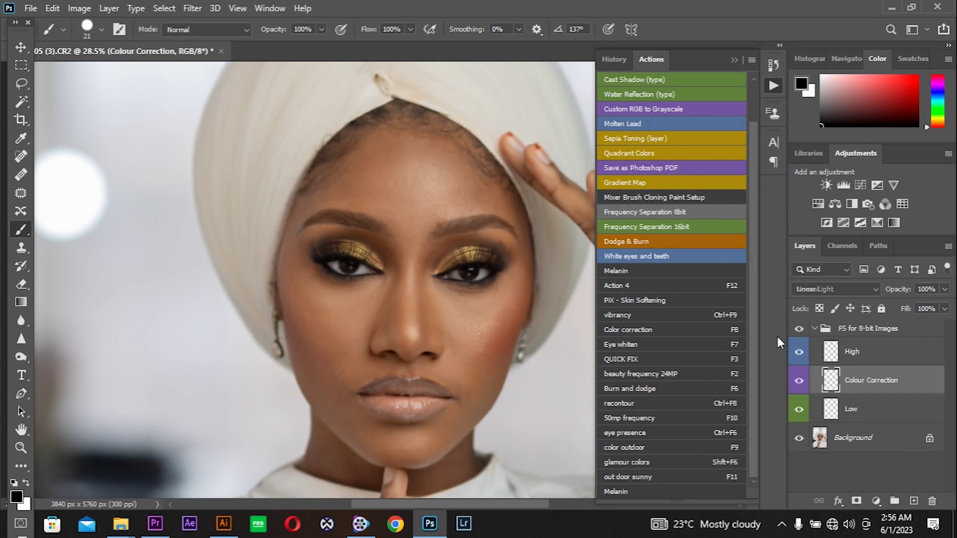
left_click(814, 329)
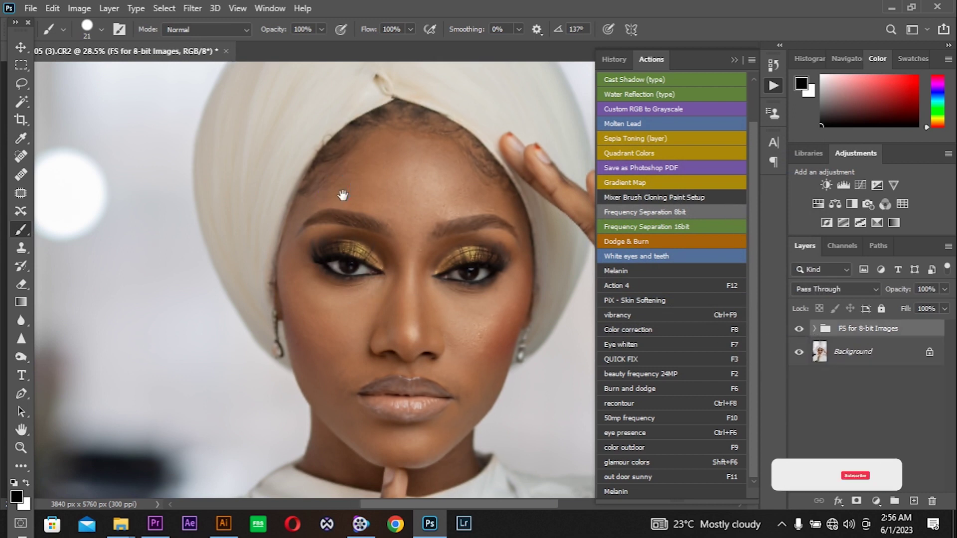
left_click_drag(342, 198, 311, 291)
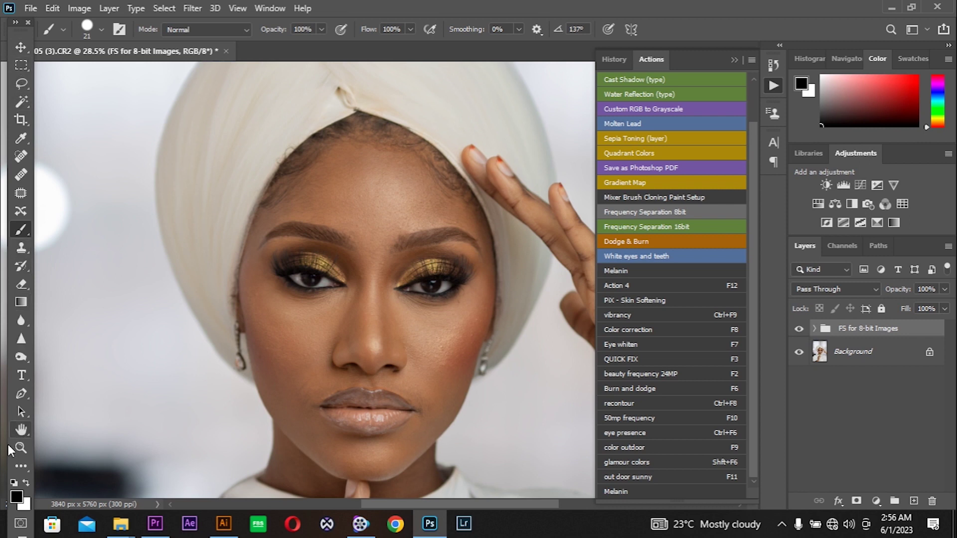
- Select the Mixer Brush, clean its paint, and toggle Load after each stroke
left_click(16, 460)
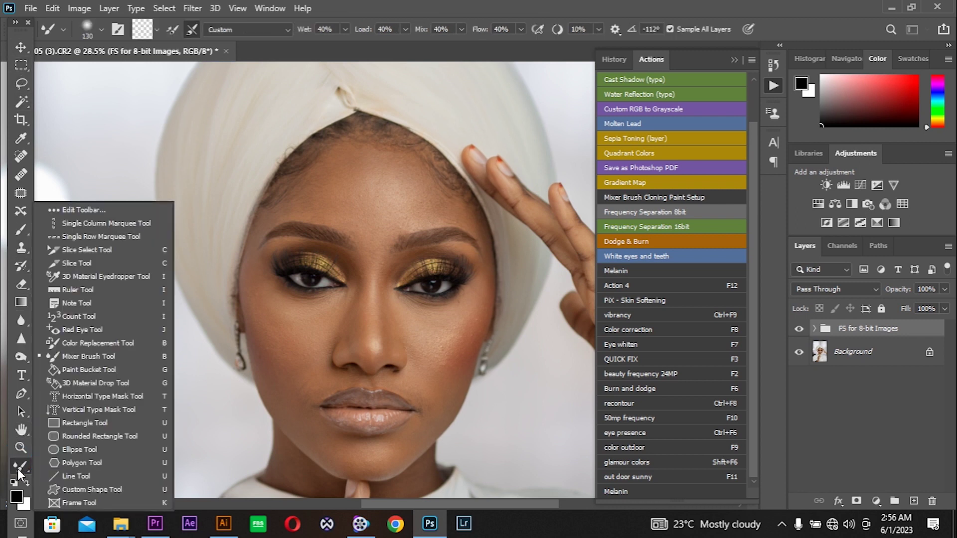
left_click(17, 474)
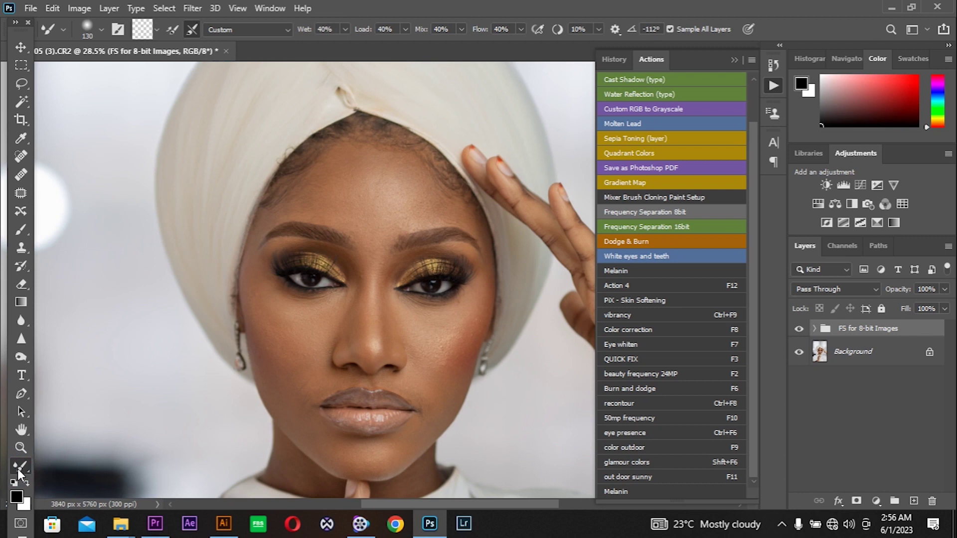
left_click(156, 30)
left_click(173, 60)
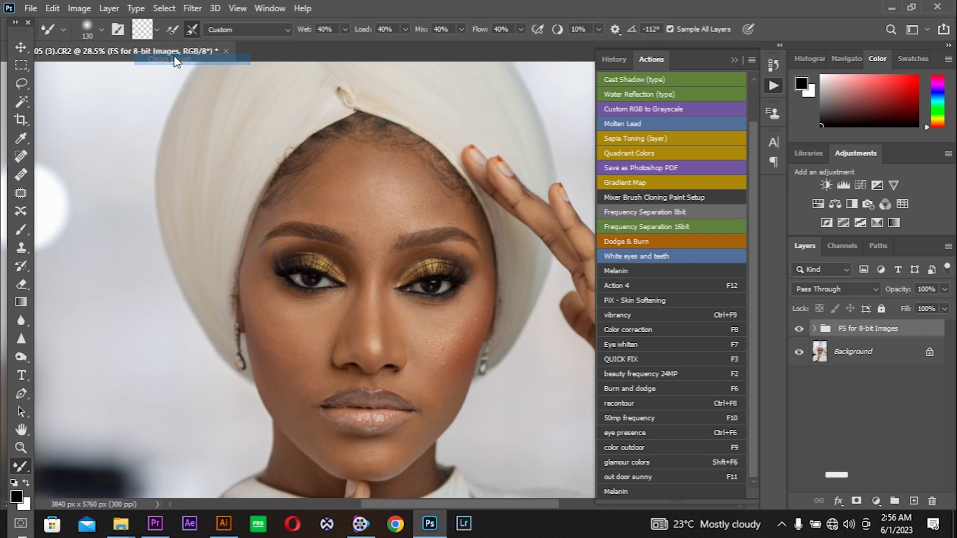
left_click(171, 31)
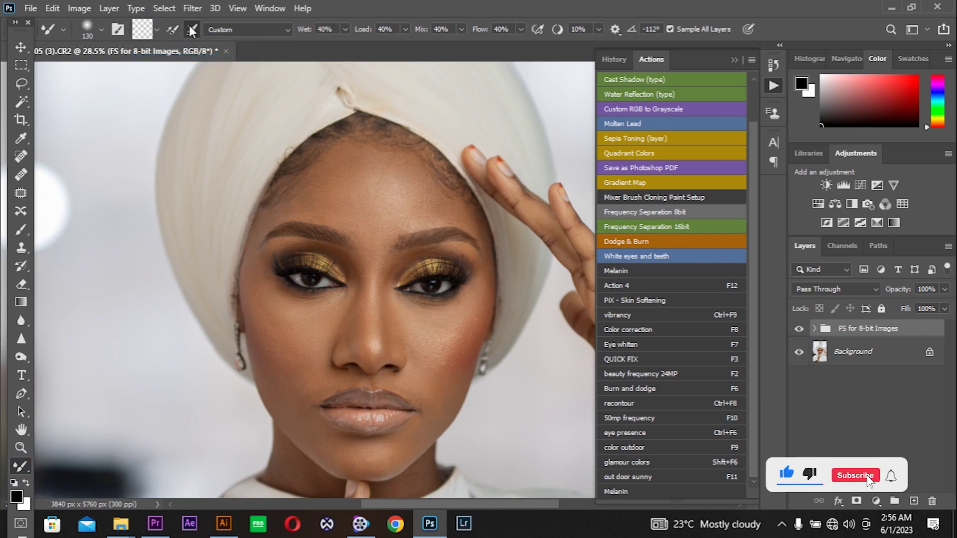
- Keep the Custom mixer preset and expand the FS for 8-bit Images group
left_click(253, 32)
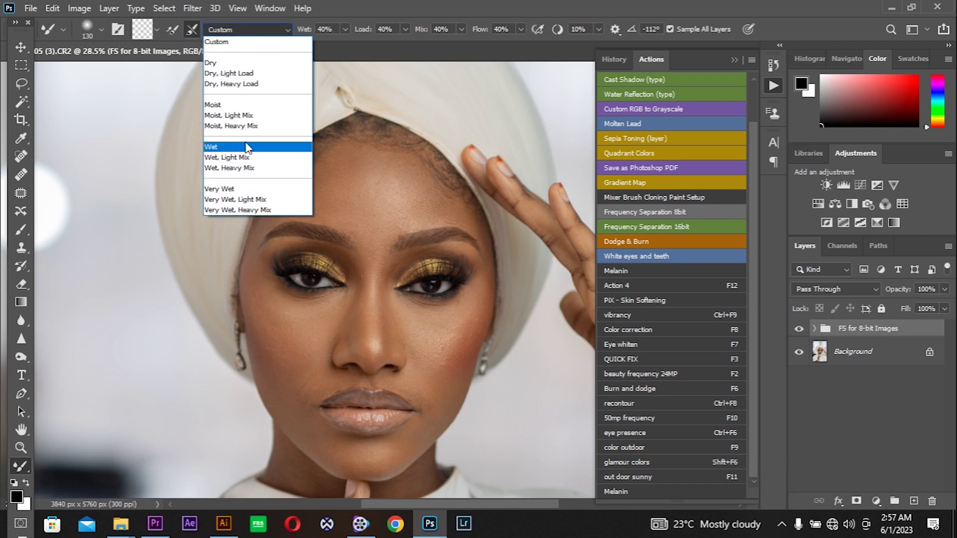
left_click(253, 42)
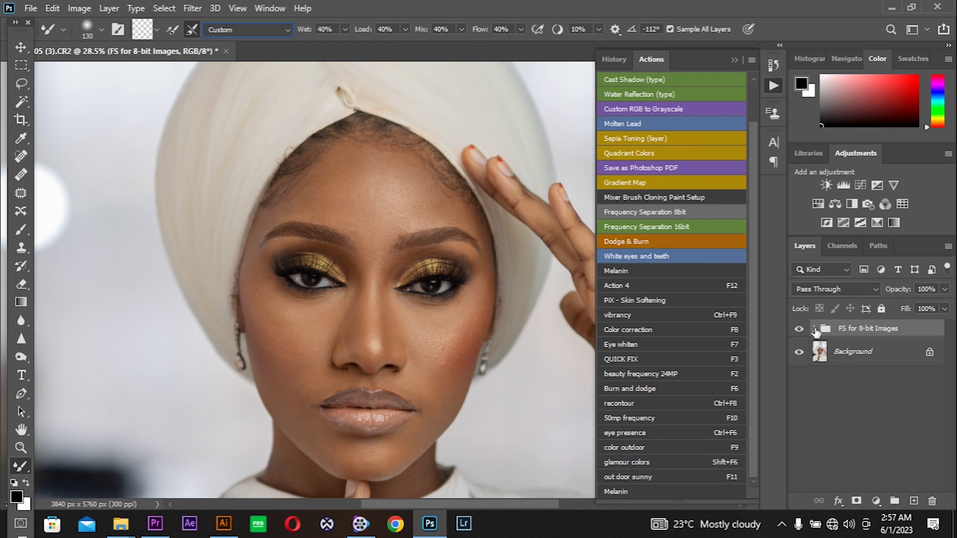
left_click(814, 328)
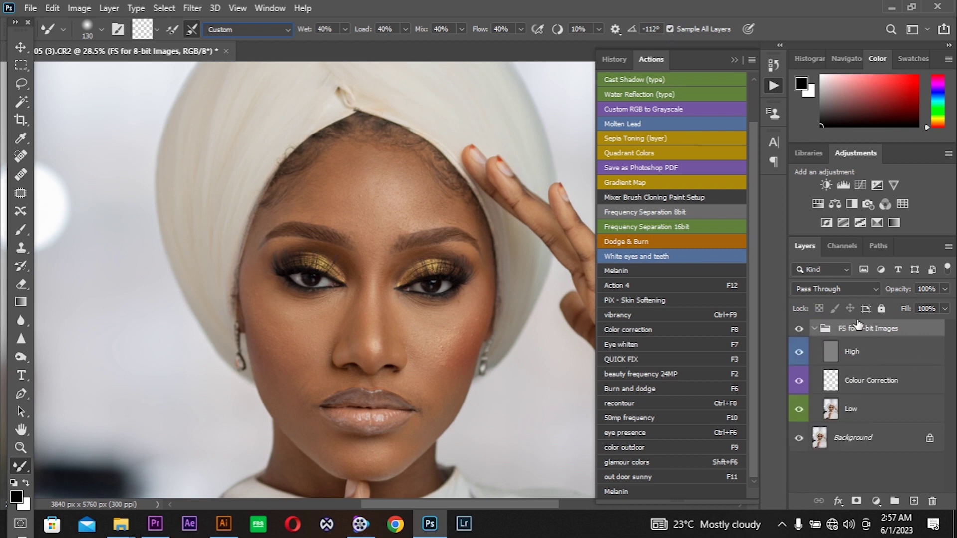
- Rename the Colour Correction layer to 'mix'
double_click(870, 381)
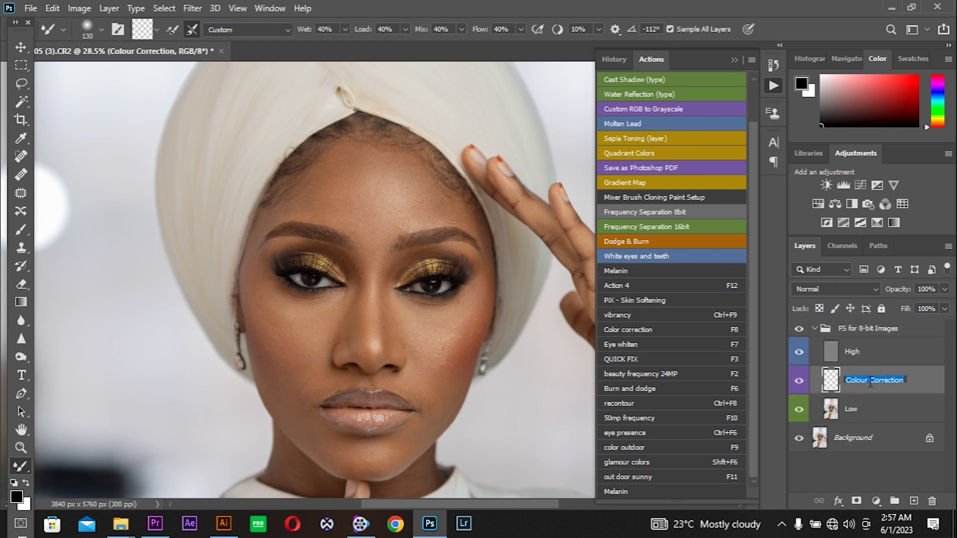
type("mix")
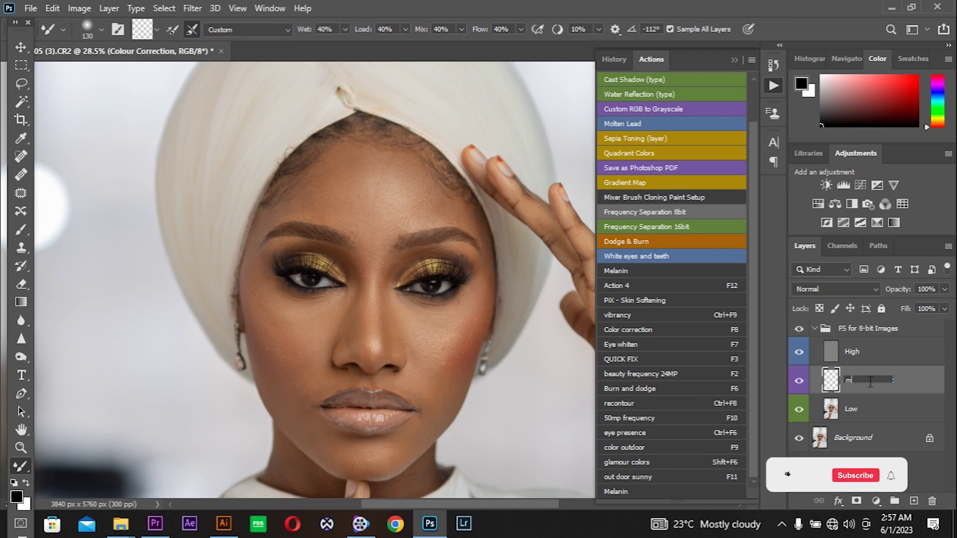
key("Return")
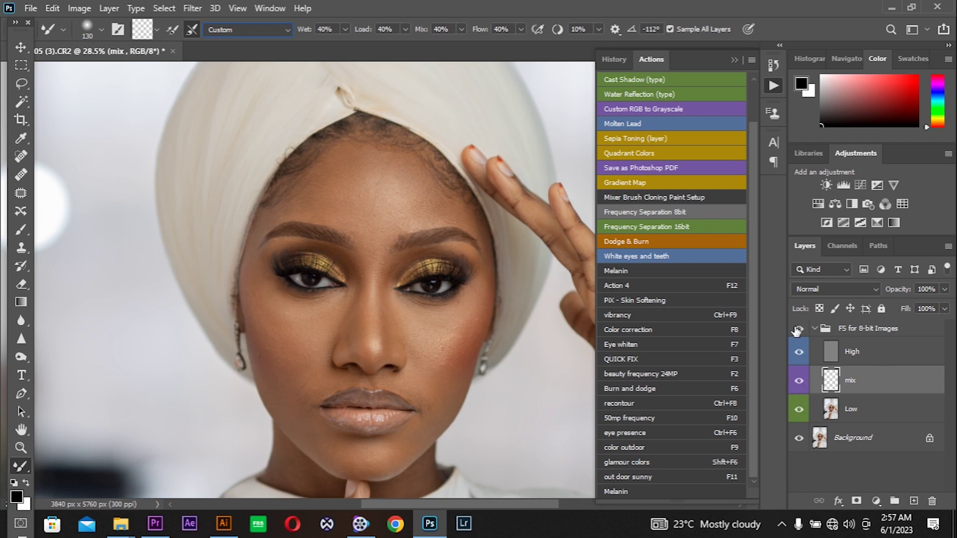
- Collapse and select the FS for 8-bit Images group, then add empty Layer 1 above it
left_click(812, 330)
left_click(814, 328)
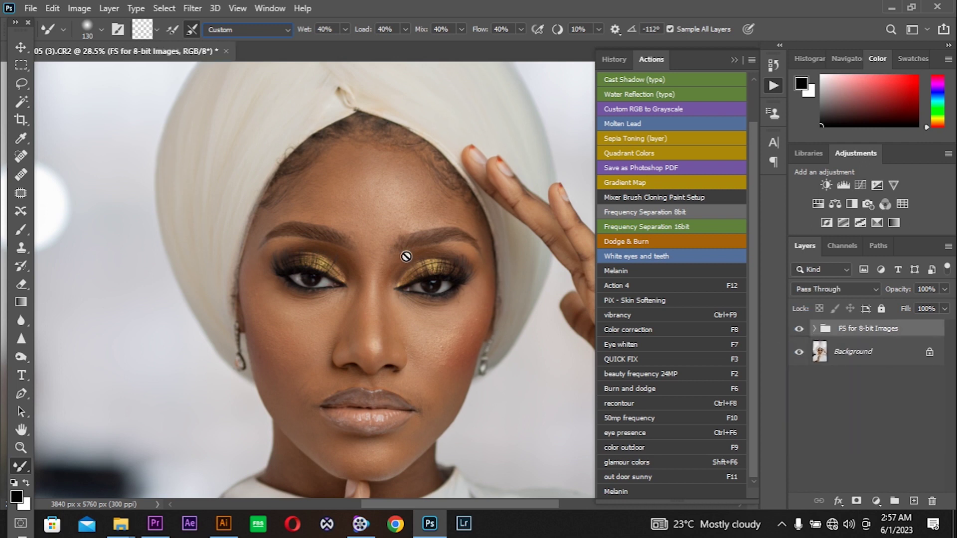
left_click_drag(347, 313, 332, 283)
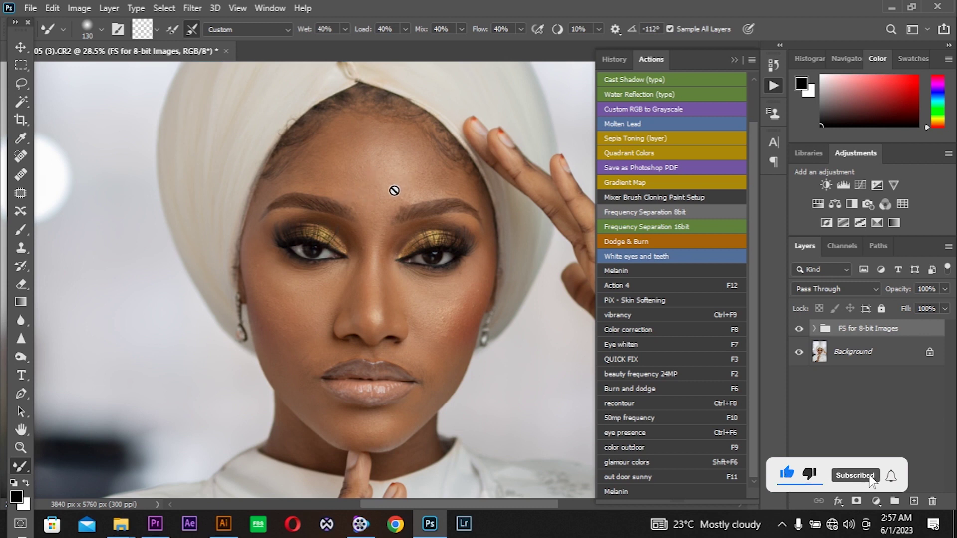
left_click_drag(395, 189, 393, 237)
left_click_drag(408, 325, 375, 305)
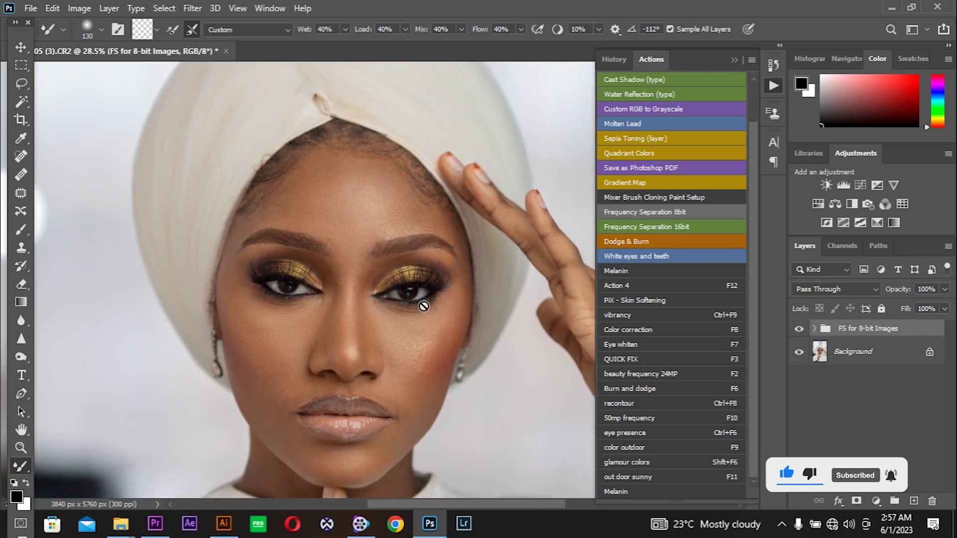
left_click(867, 351)
left_click(870, 335)
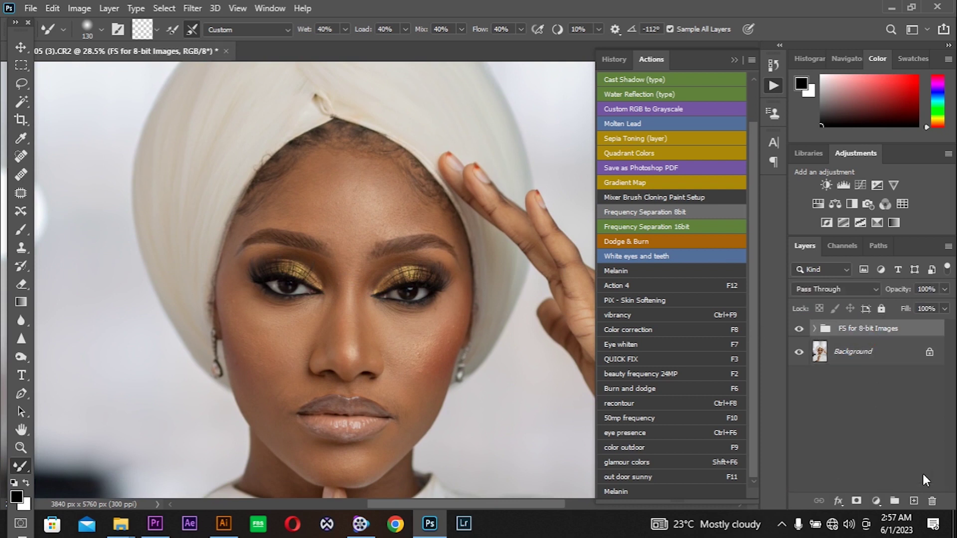
left_click(914, 501)
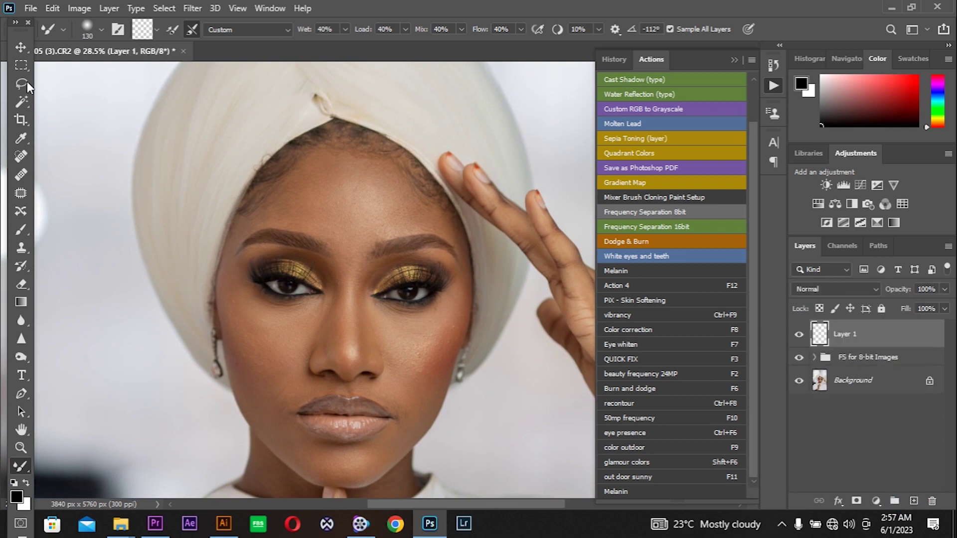
- Draw two side-by-side rectangular selections in the upper-left background
left_click(21, 65)
left_click_drag(299, 110, 244, 166)
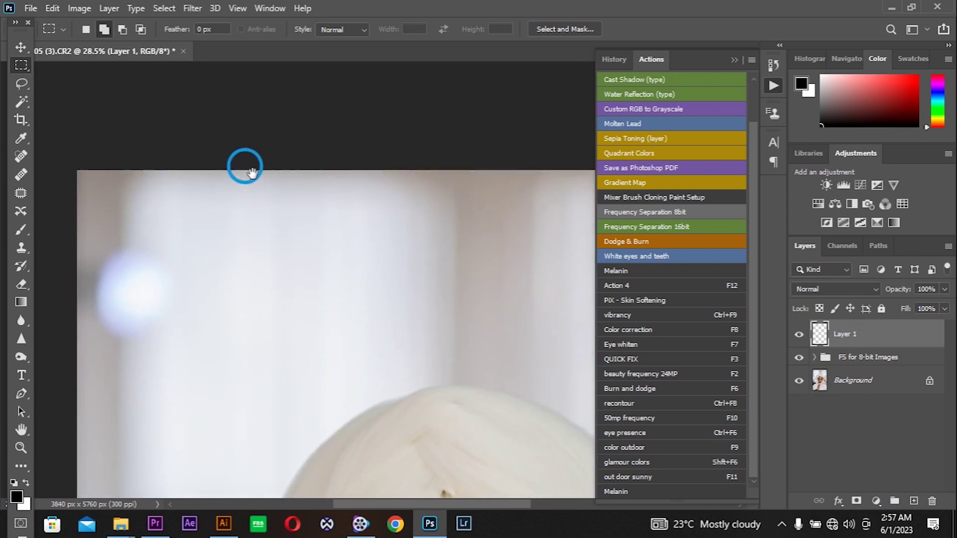
scroll(192, 192, "down", 2)
scroll(299, 282, "down", 2)
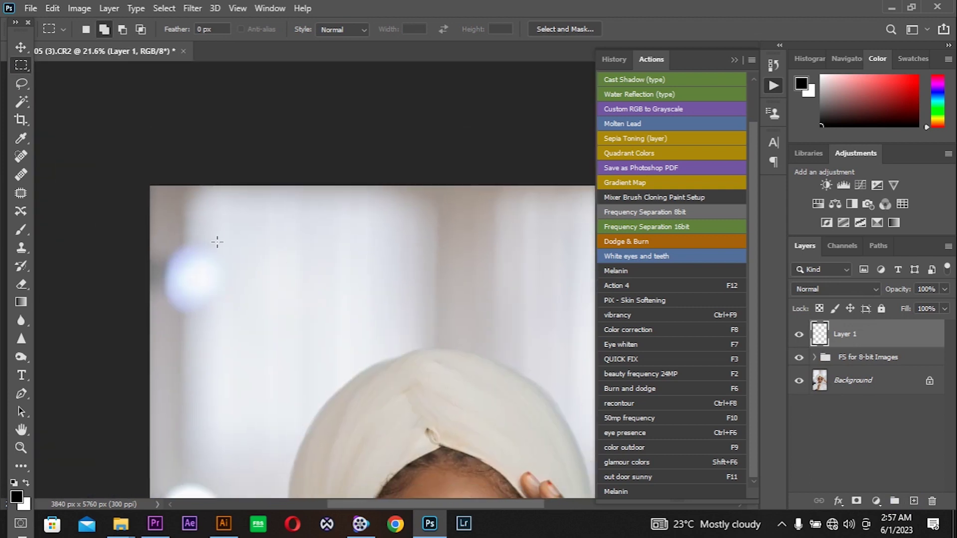
left_click_drag(161, 176, 233, 253)
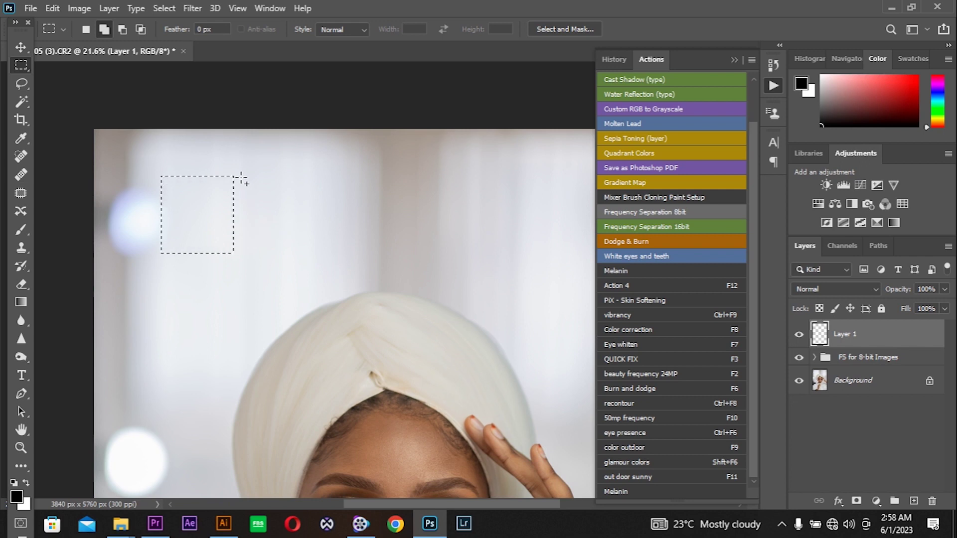
left_click_drag(241, 176, 306, 256)
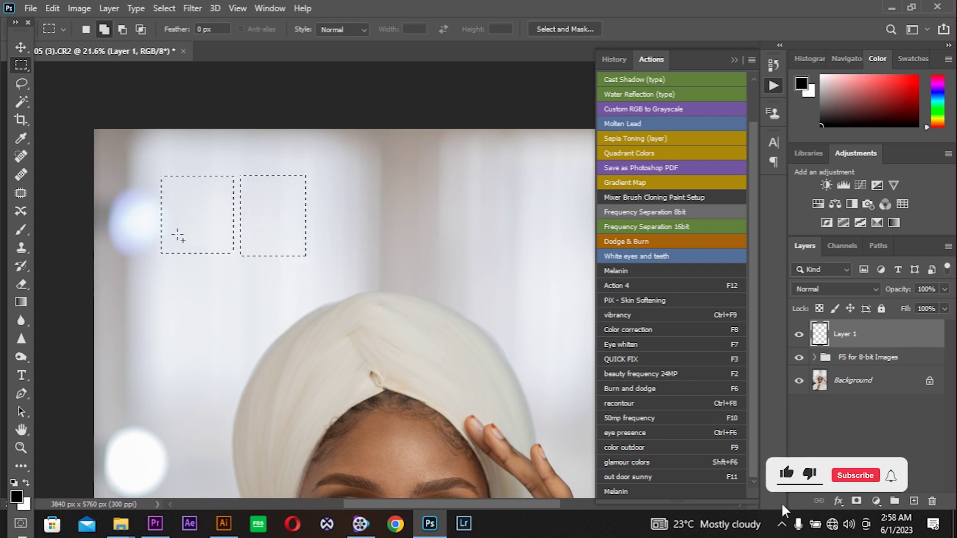
- Paint the left square black with the regular brush
key("b")
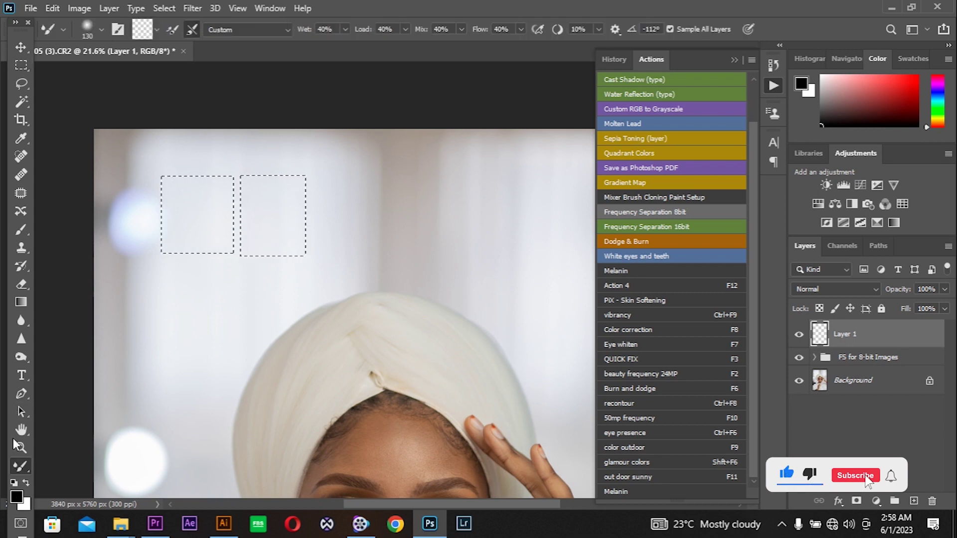
key("shift+b")
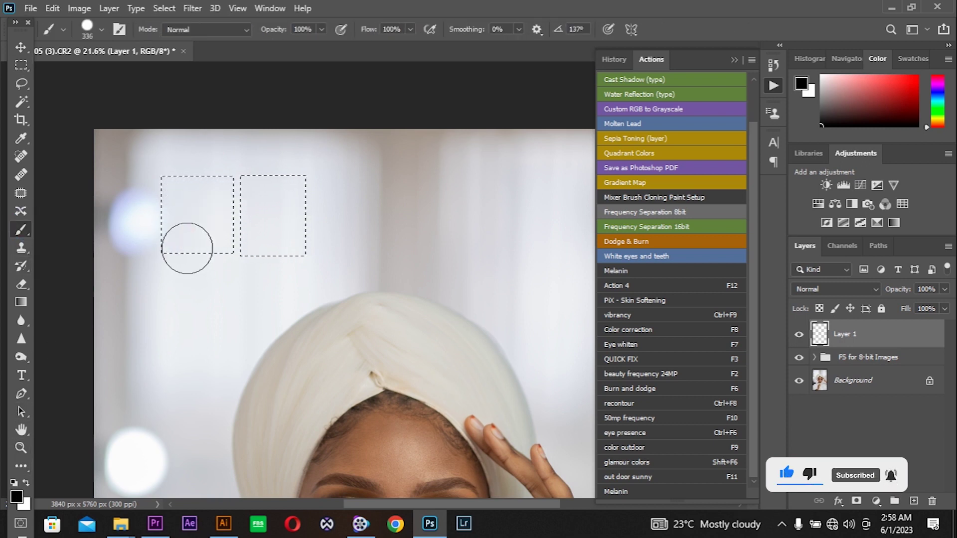
mouse_move(171, 214)
left_mouse_down()
mouse_move(177, 175)
mouse_move(192, 171)
mouse_move(209, 178)
mouse_move(209, 206)
left_mouse_up()
left_click_drag(210, 248, 203, 160)
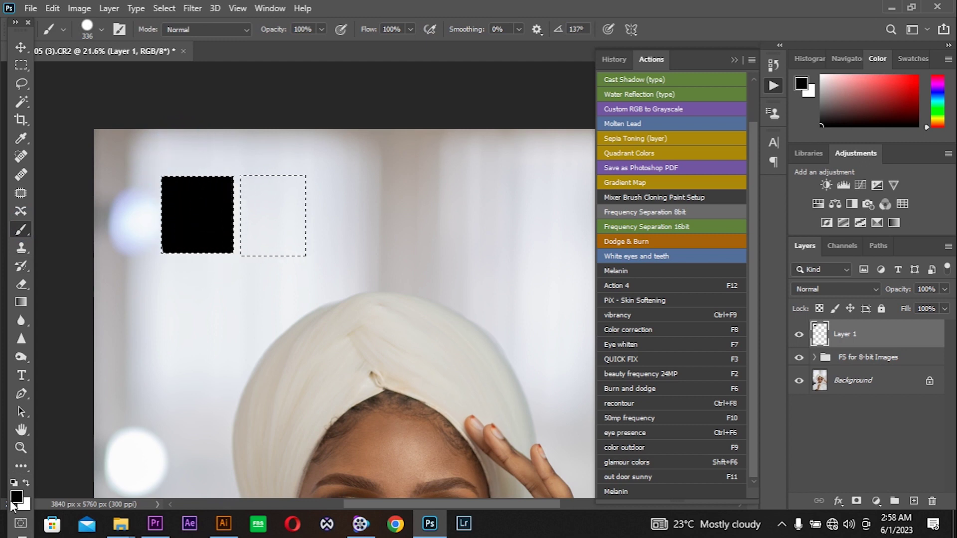
- Pick pink as the foreground colour and paint the right square
left_click(24, 484)
left_click(801, 84)
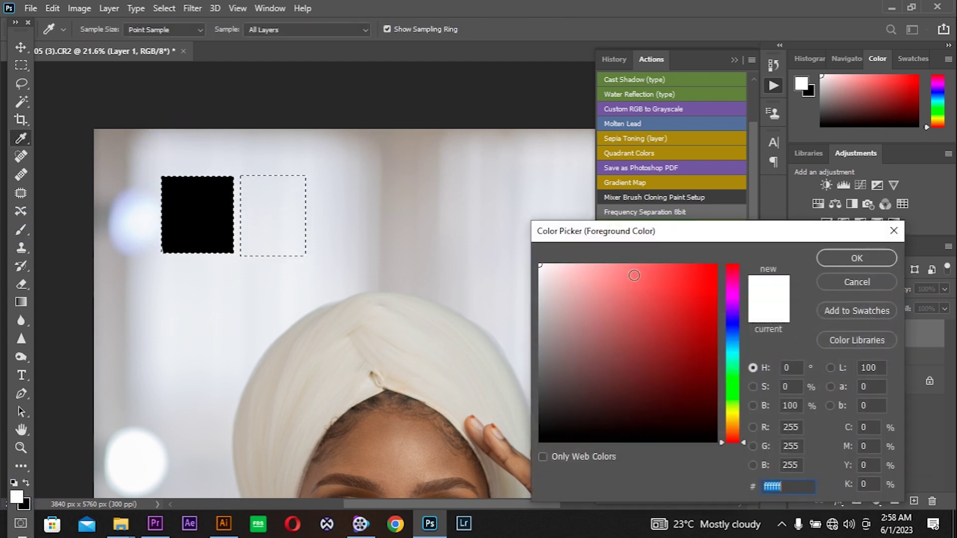
left_click(612, 272)
left_click(841, 259)
key("b")
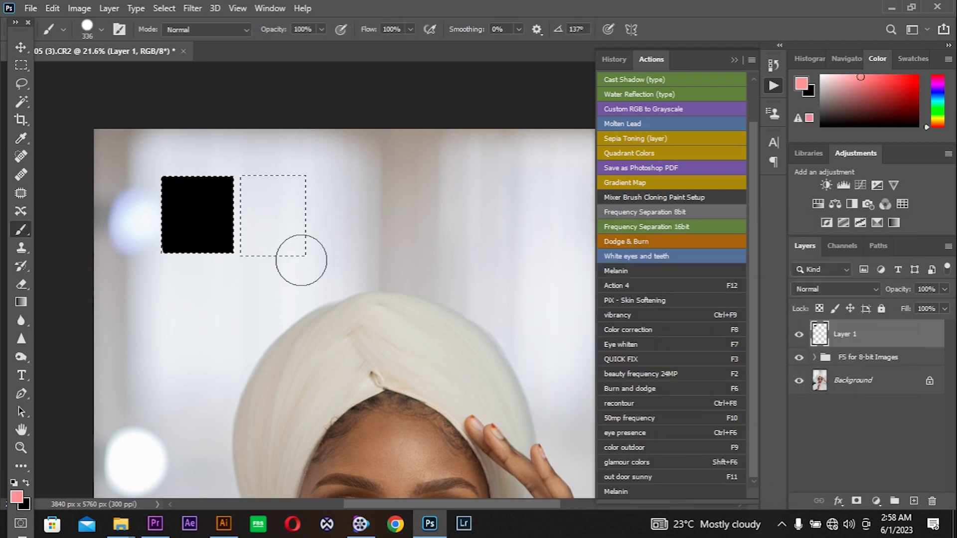
mouse_move(301, 259)
left_mouse_down()
mouse_move(312, 192)
mouse_move(293, 205)
mouse_move(268, 276)
mouse_move(266, 164)
mouse_move(258, 250)
left_mouse_up()
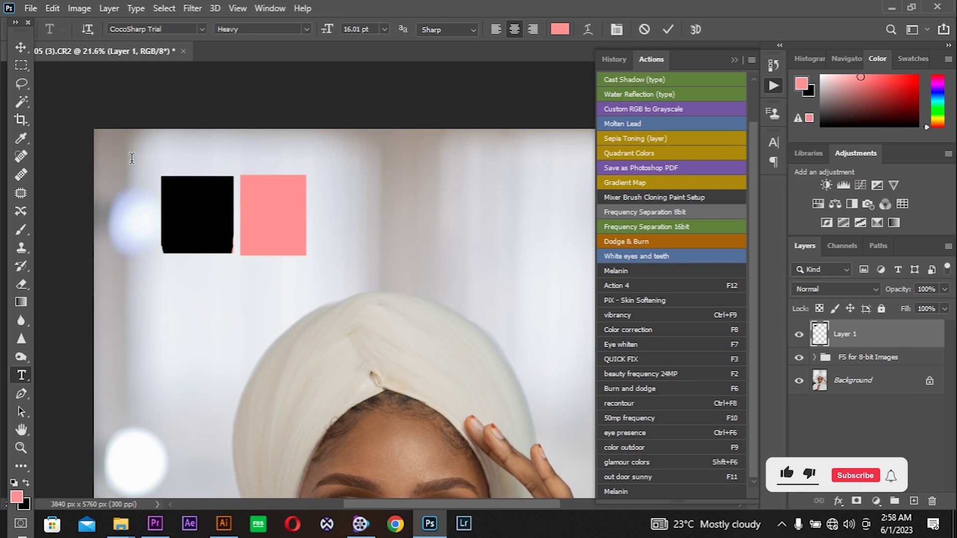
- Add a text label above the squares in James Stroker, 46 pt, black
left_click(132, 159)
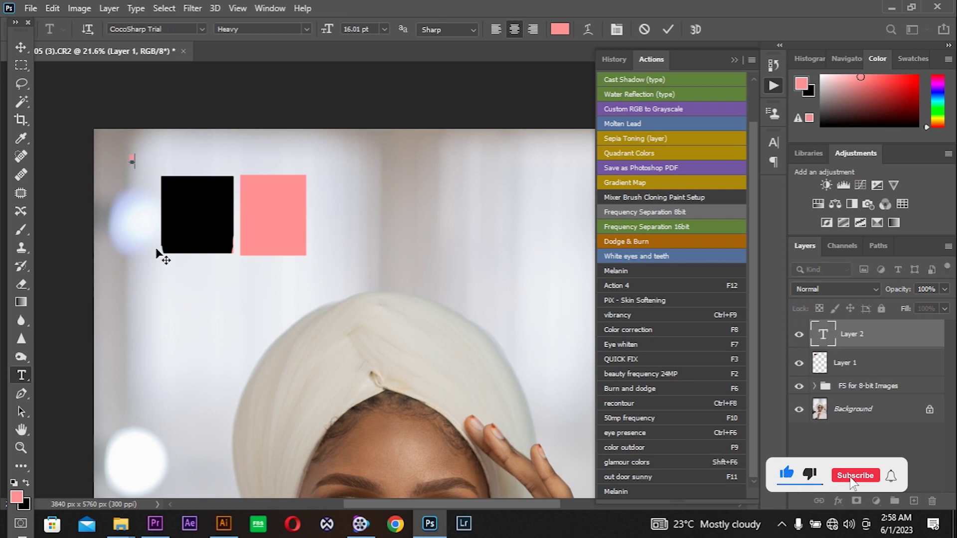
type("SPRA")
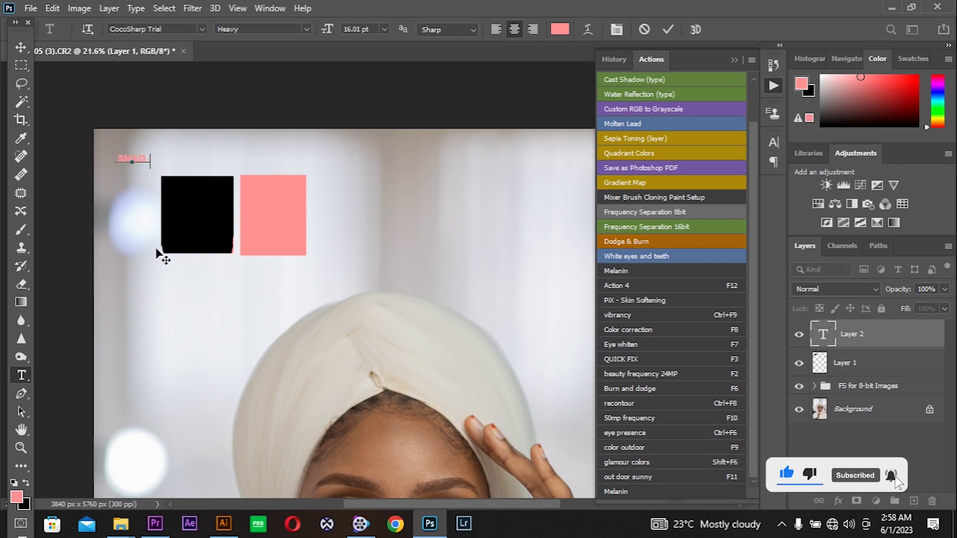
key("ctrl+a")
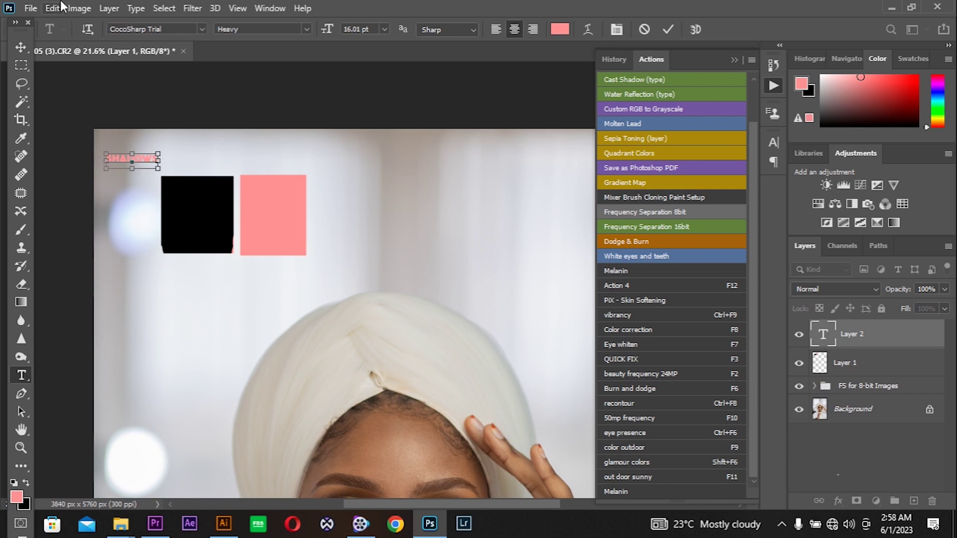
left_click(202, 29)
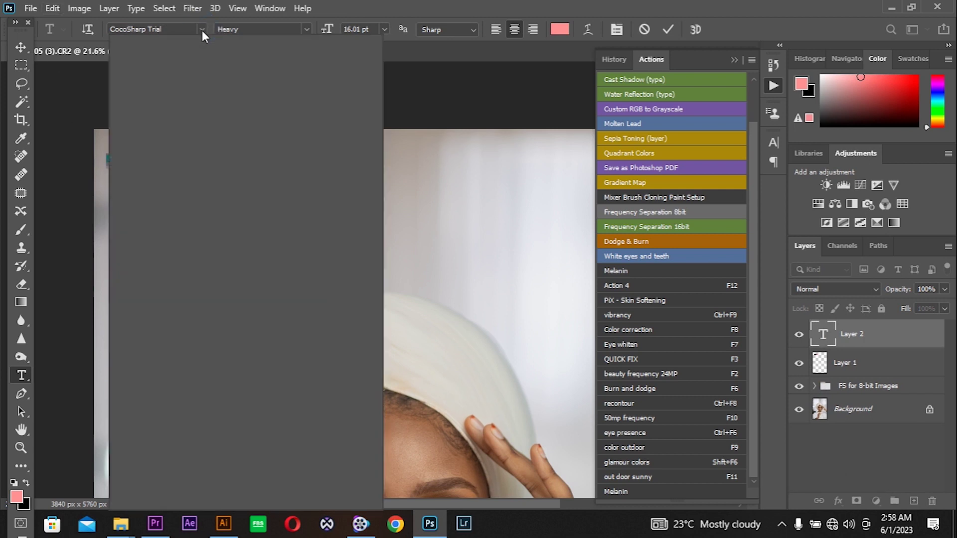
left_click(269, 87)
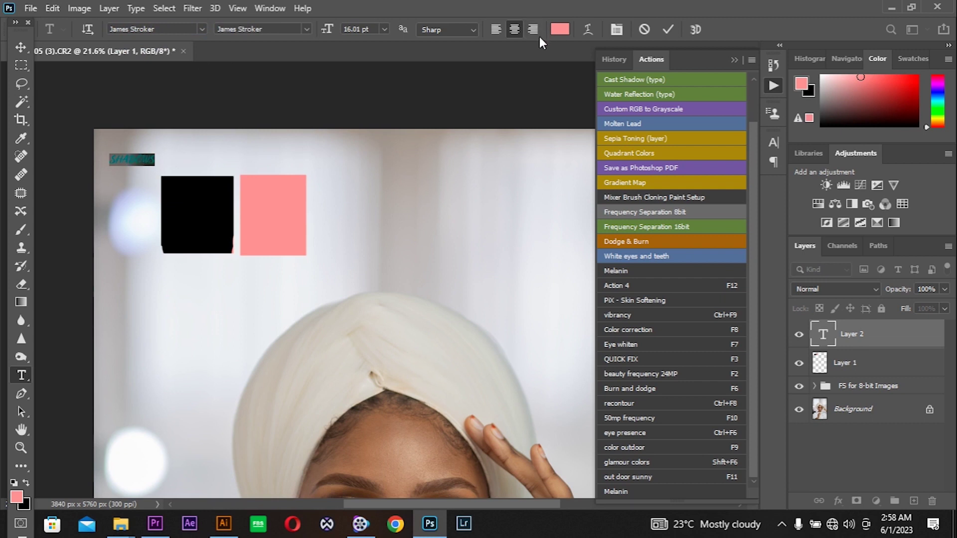
left_click(614, 30)
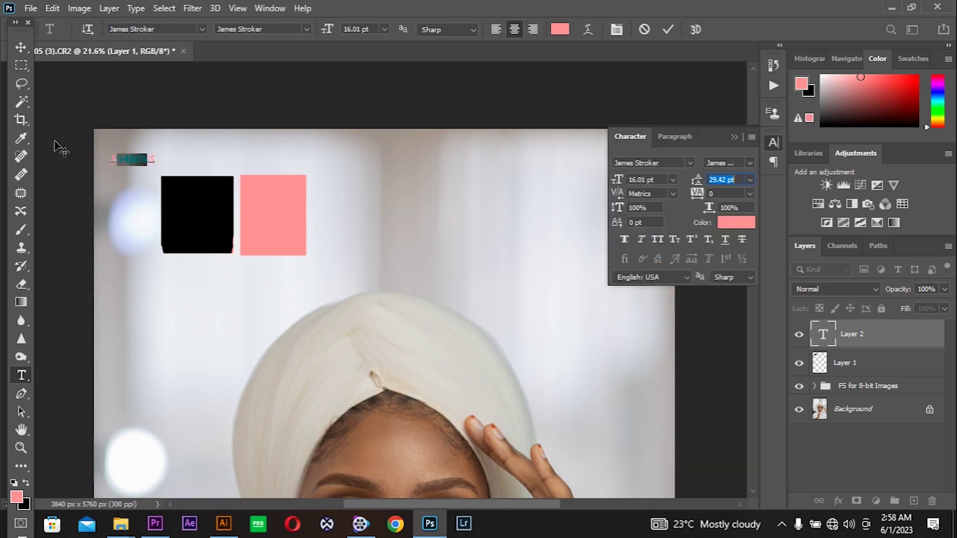
left_click(730, 145)
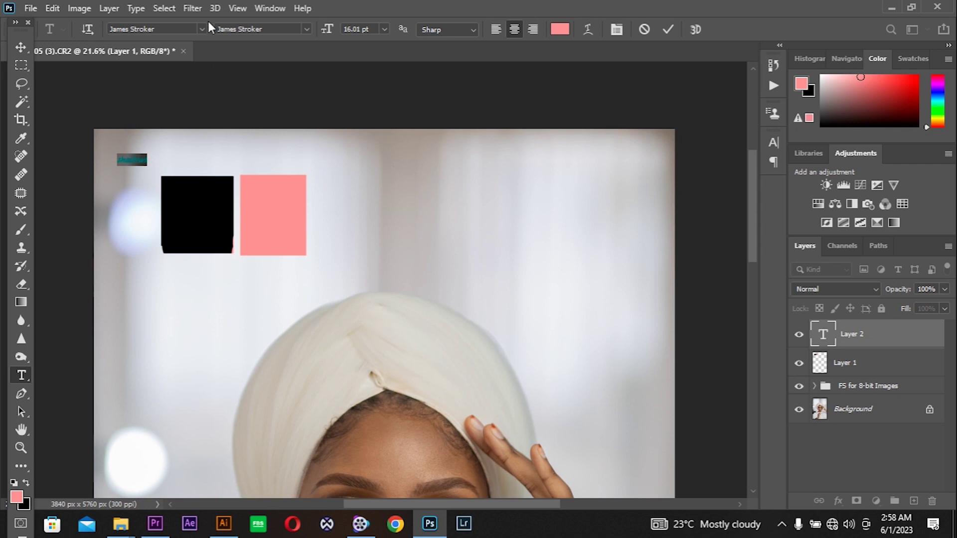
left_click_drag(327, 31, 343, 29)
left_click(26, 483)
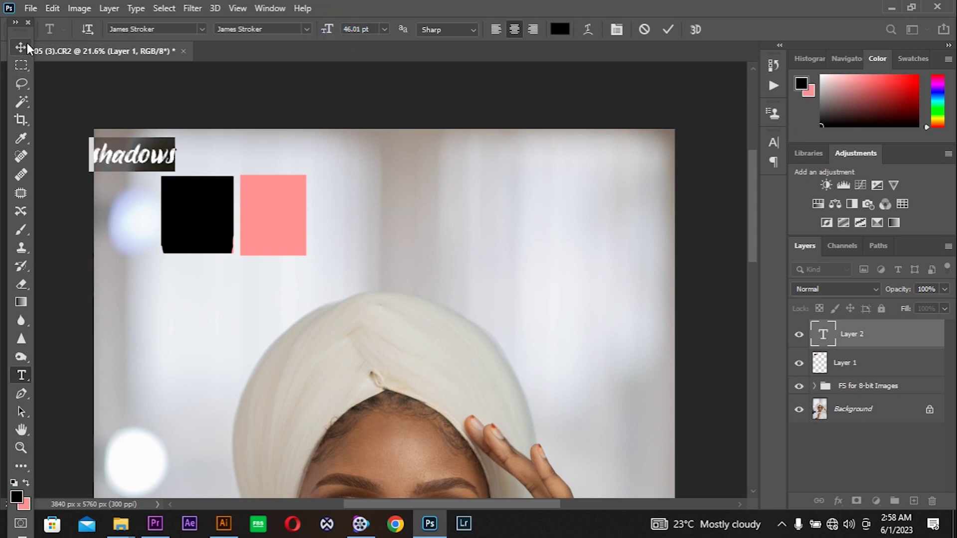
left_click(23, 46)
- Place the shadows label over the black square and a 'midtones' copy over the pink one
left_click(127, 150)
left_click_drag(101, 152, 302, 157)
left_click(20, 374)
left_click(307, 157)
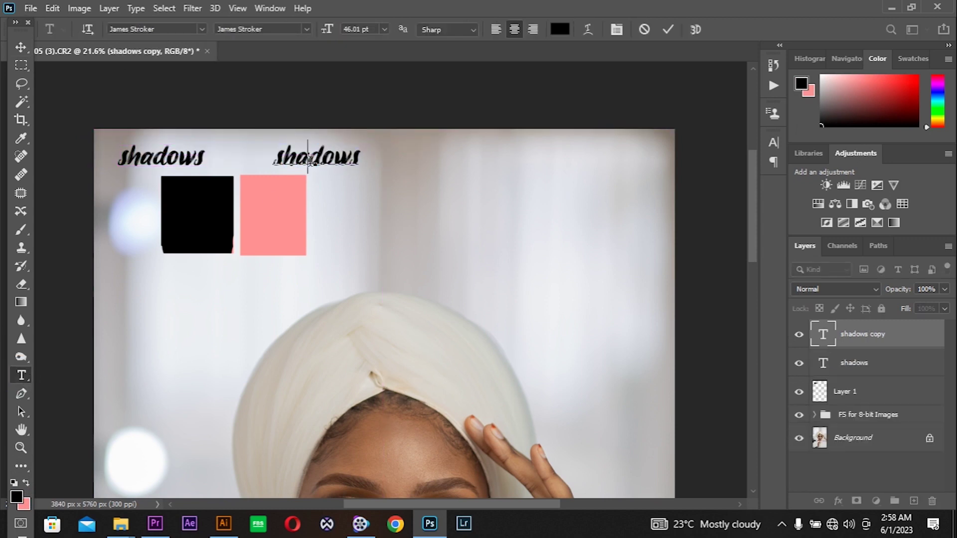
key("ctrl+a")
key("BackSpace")
type("mid")
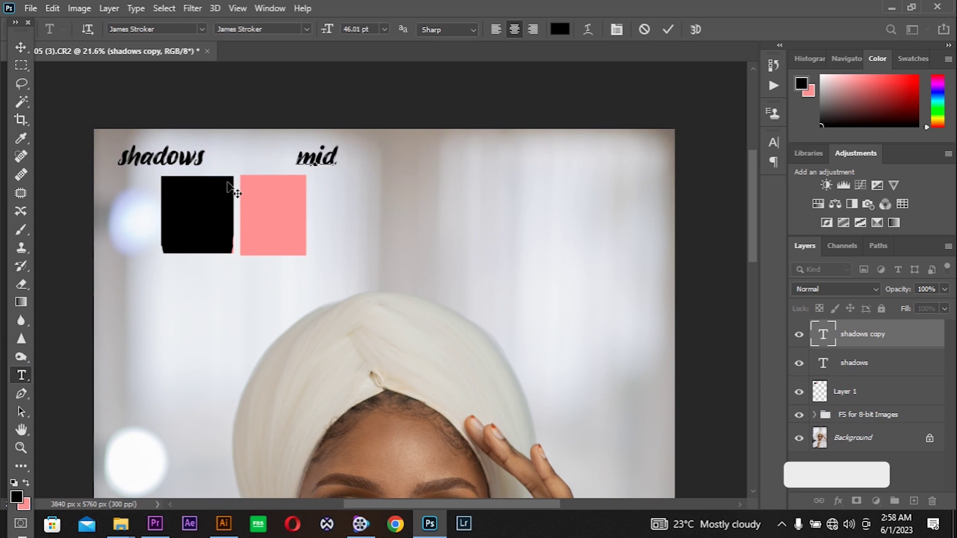
type("tones")
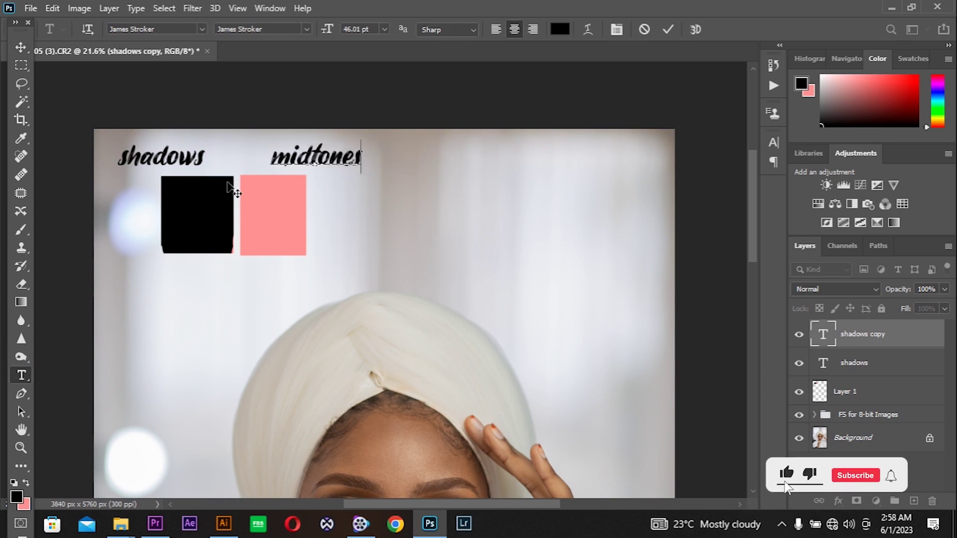
left_click(21, 50)
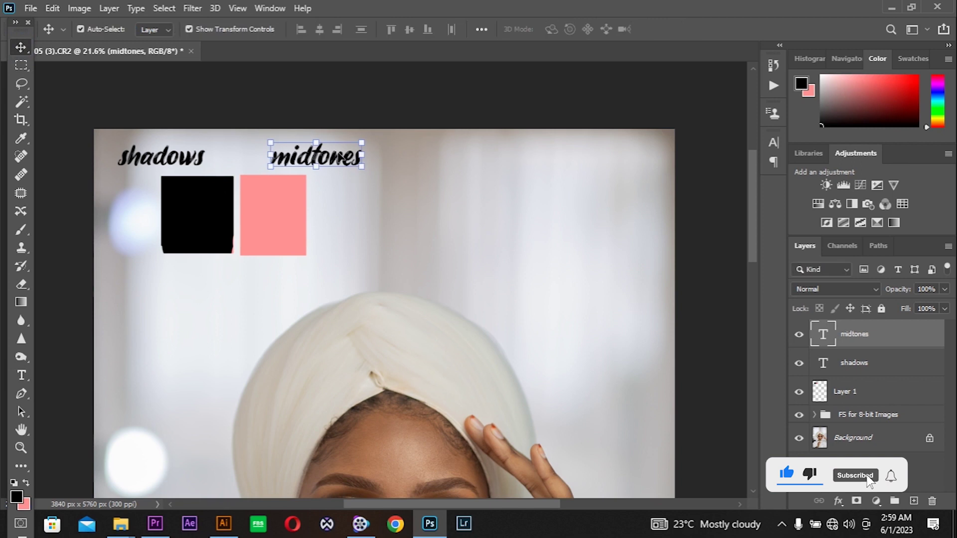
left_click_drag(321, 154, 318, 155)
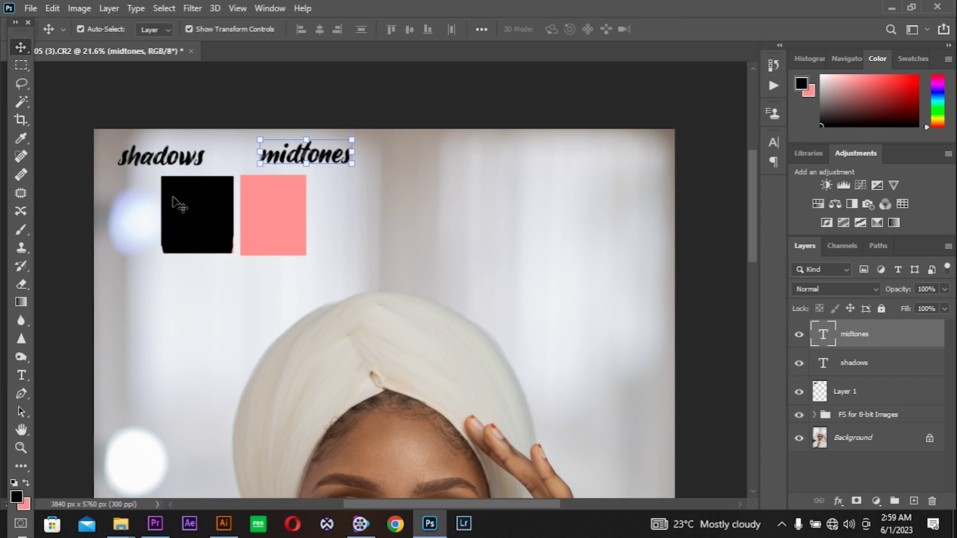
scroll(179, 142, "up", 2)
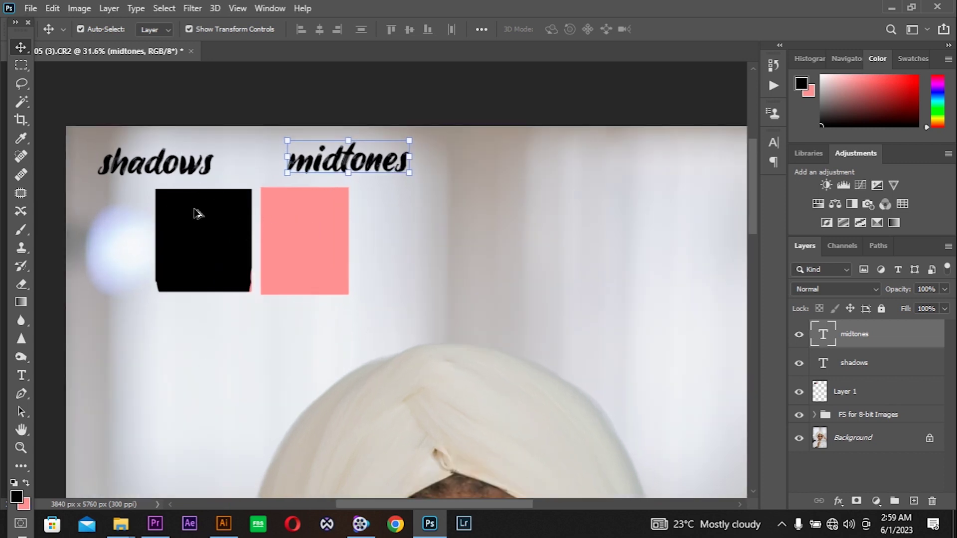
scroll(198, 213, "up", 1)
scroll(331, 220, "up", 1)
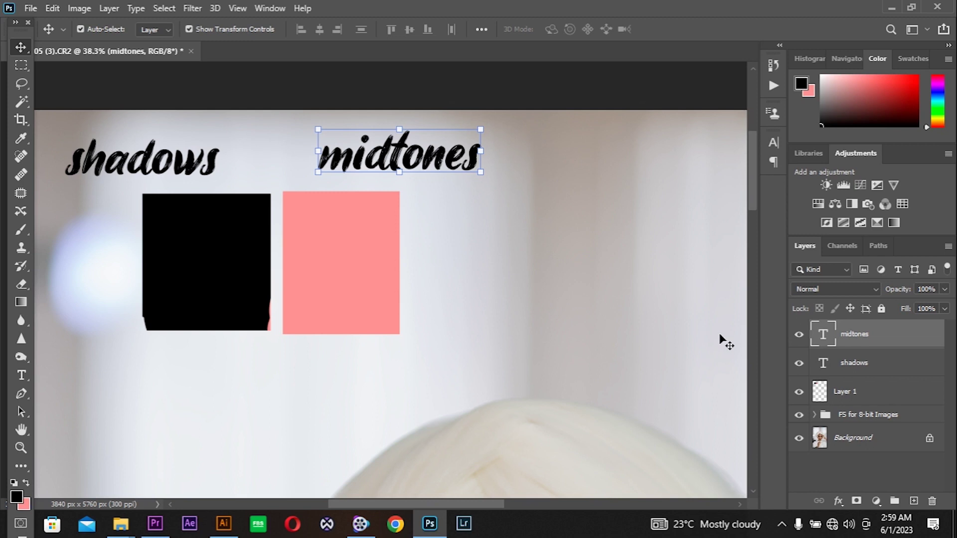
key("ctrl")
- Load the squares as a selection, brush along the pink square's edge, then deselect
left_click(819, 391, "ctrl")
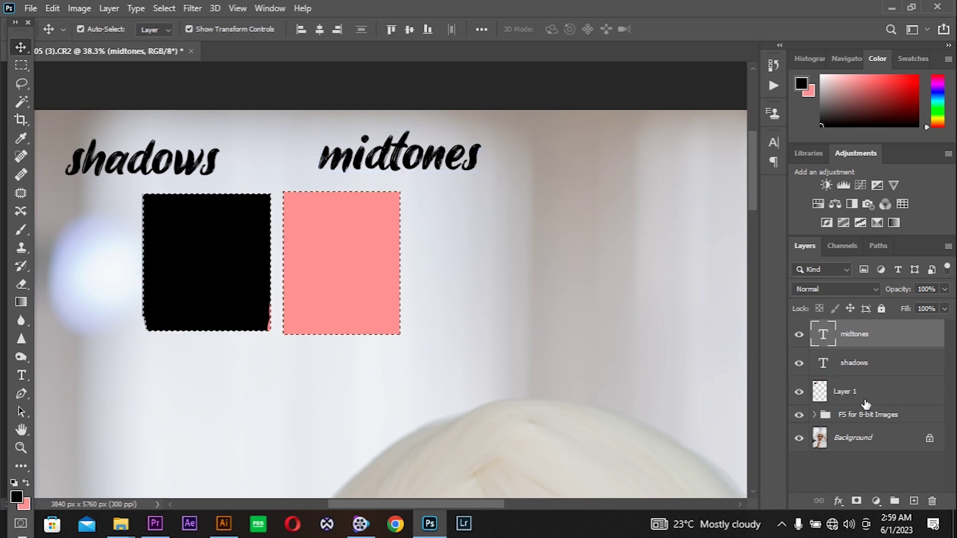
left_click(220, 219, "ctrl")
key("b")
left_click(221, 282)
mouse_move(221, 283)
left_mouse_down()
mouse_move(214, 250)
mouse_move(257, 325)
mouse_move(248, 299)
left_mouse_up()
key("bracketleft")
key("bracketleft")
key("bracketleft")
key("bracketleft")
left_click(337, 257, "alt")
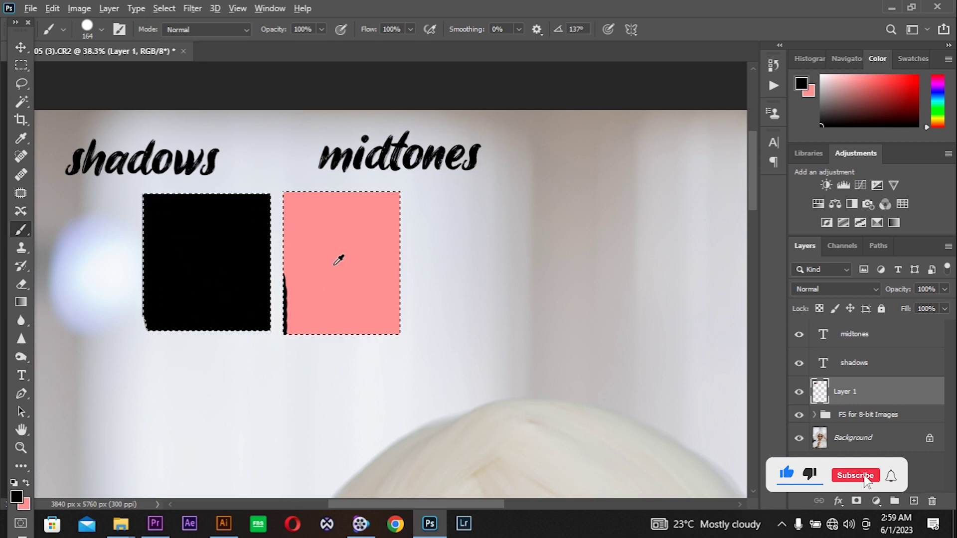
mouse_move(289, 268)
left_mouse_down()
mouse_move(310, 284)
mouse_move(301, 278)
mouse_move(299, 319)
left_mouse_up()
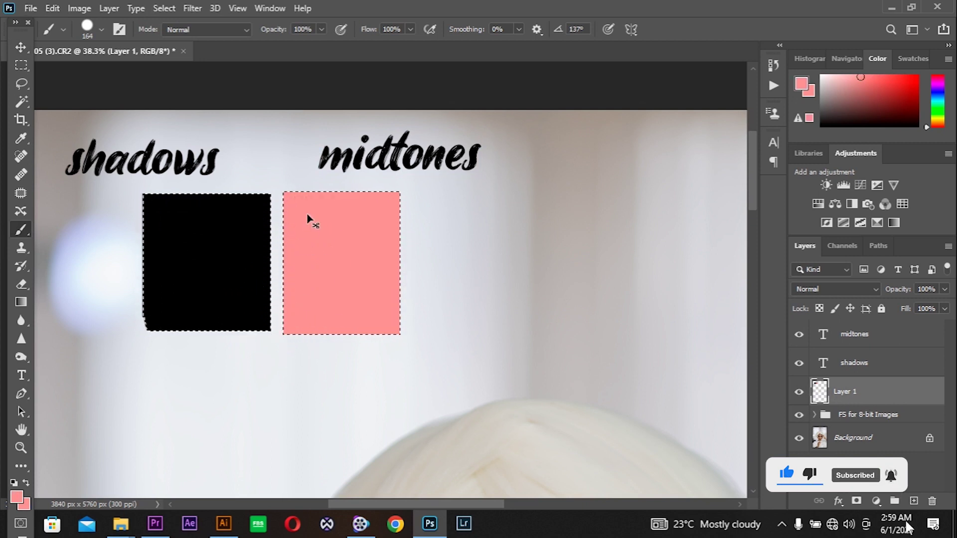
scroll(269, 220, "down", 3)
key("ctrl+d")
scroll(221, 198, "up", 1)
scroll(220, 198, "up", 1)
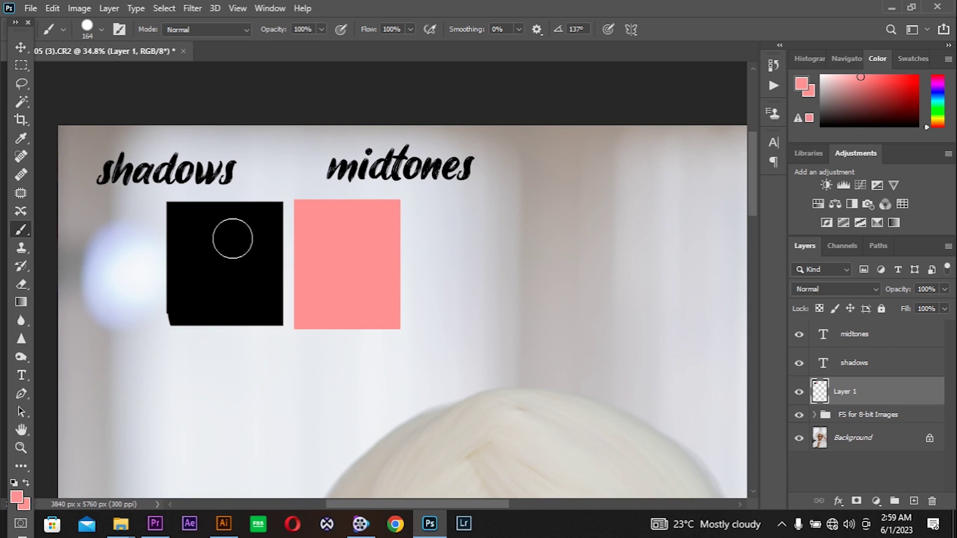
- Paint a black blob inside the pink square and a pink blob inside the black square
left_click(227, 247, "alt")
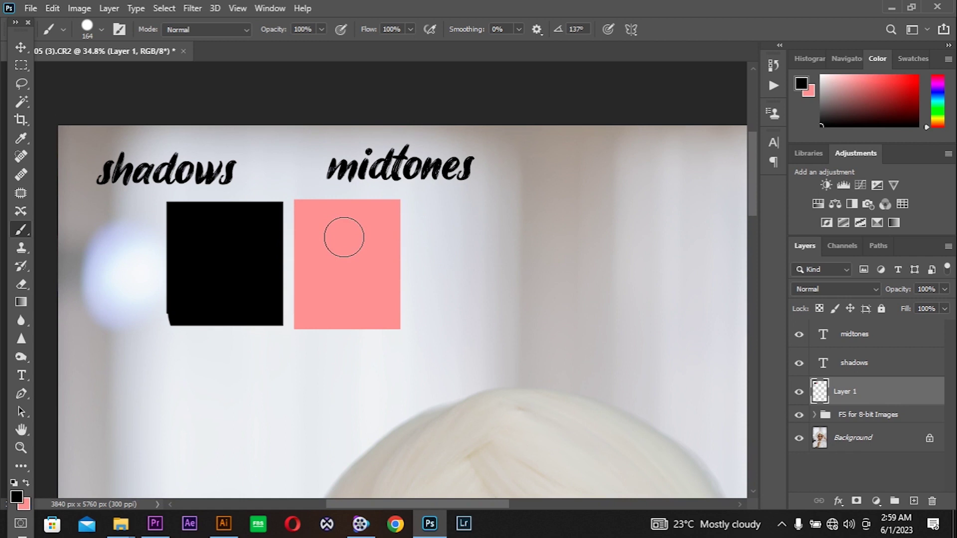
mouse_move(345, 230)
left_mouse_down()
mouse_move(342, 281)
mouse_move(344, 243)
left_mouse_up()
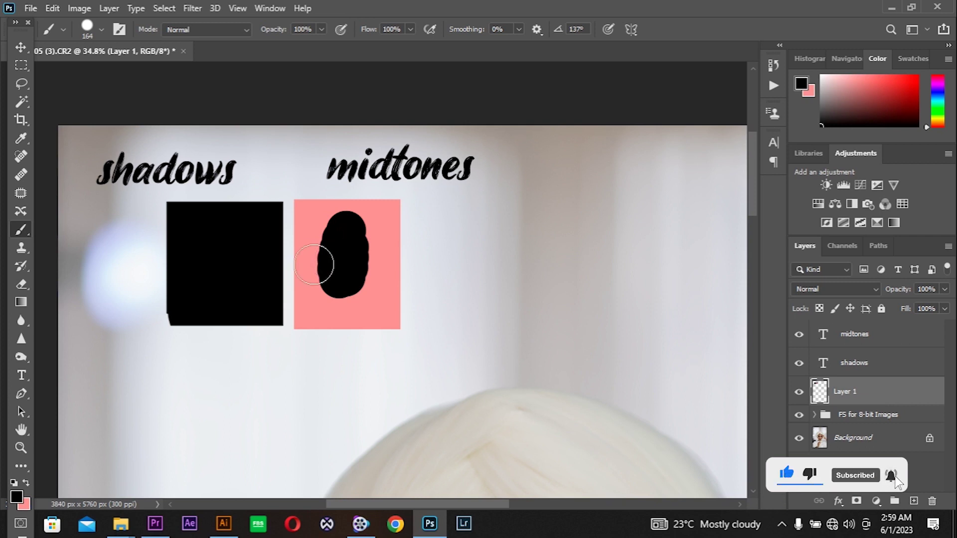
left_click(373, 294, "alt")
left_click(369, 291, "alt")
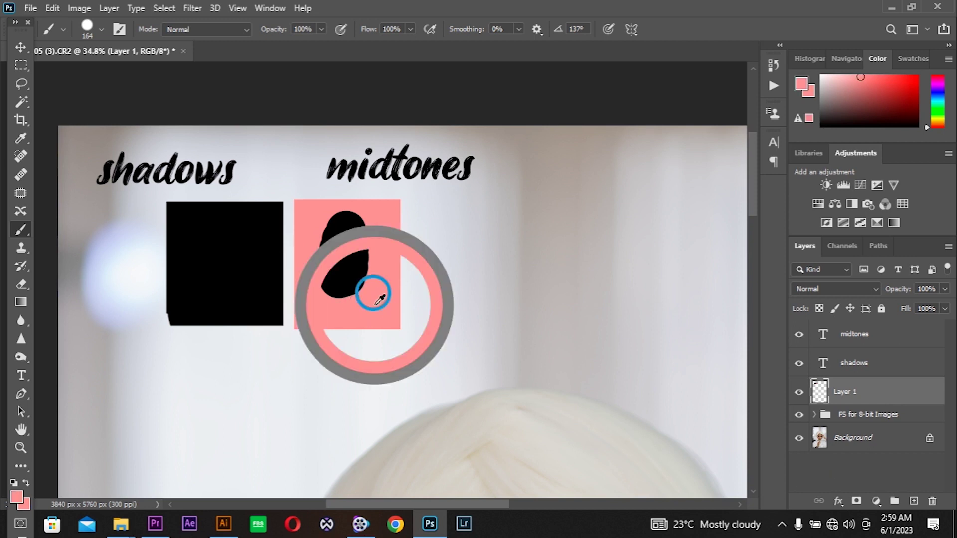
mouse_move(227, 235)
left_mouse_down()
mouse_move(215, 260)
mouse_move(223, 280)
mouse_move(237, 270)
mouse_move(230, 246)
mouse_move(203, 273)
mouse_move(247, 268)
mouse_move(229, 257)
left_mouse_up()
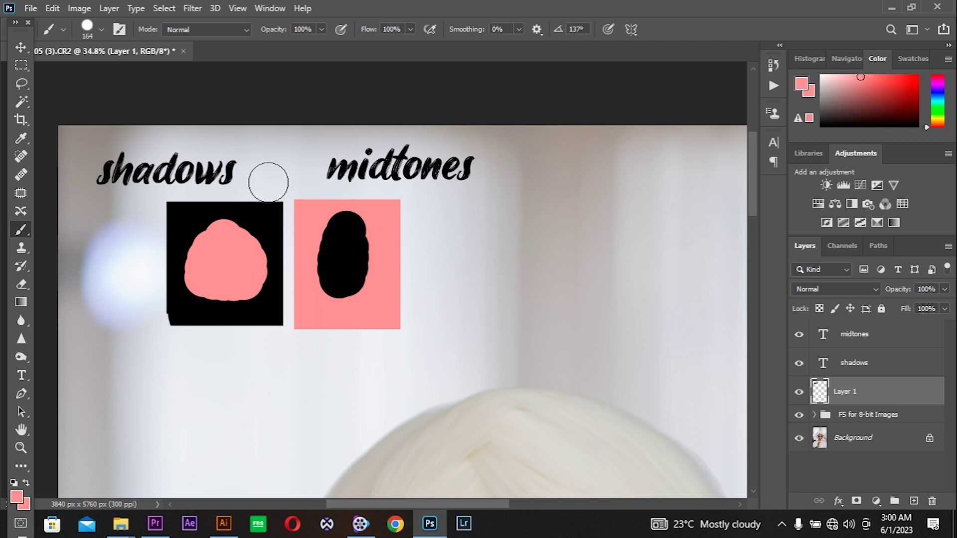
- Extend a long black band below the black square and a pink band below the pink square
left_click_drag(213, 235, 231, 196)
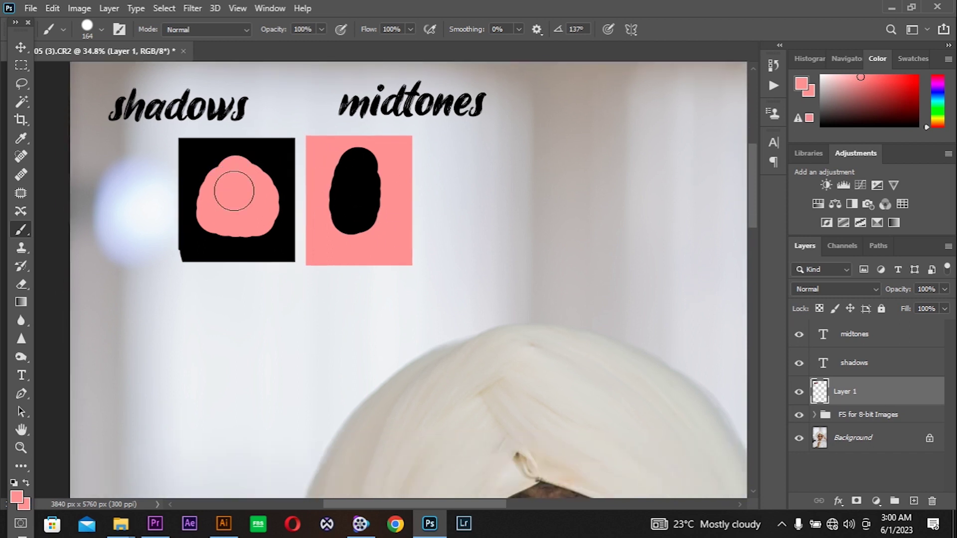
left_click(199, 231, "alt")
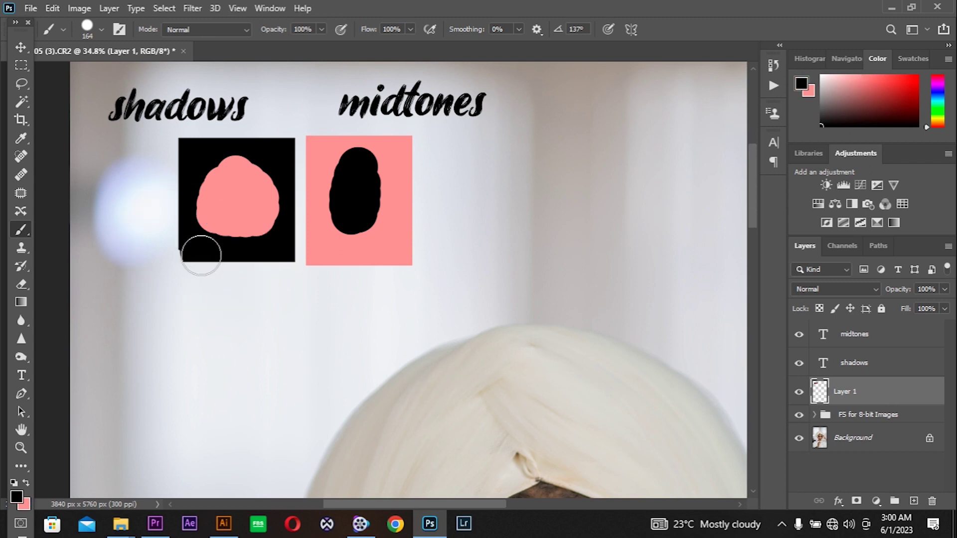
left_click_drag(201, 256, 202, 277)
mouse_move(203, 342)
left_mouse_down()
mouse_move(208, 287)
mouse_move(212, 334)
mouse_move(242, 267)
mouse_move(265, 261)
mouse_move(256, 331)
mouse_move(204, 391)
mouse_move(273, 256)
left_mouse_up()
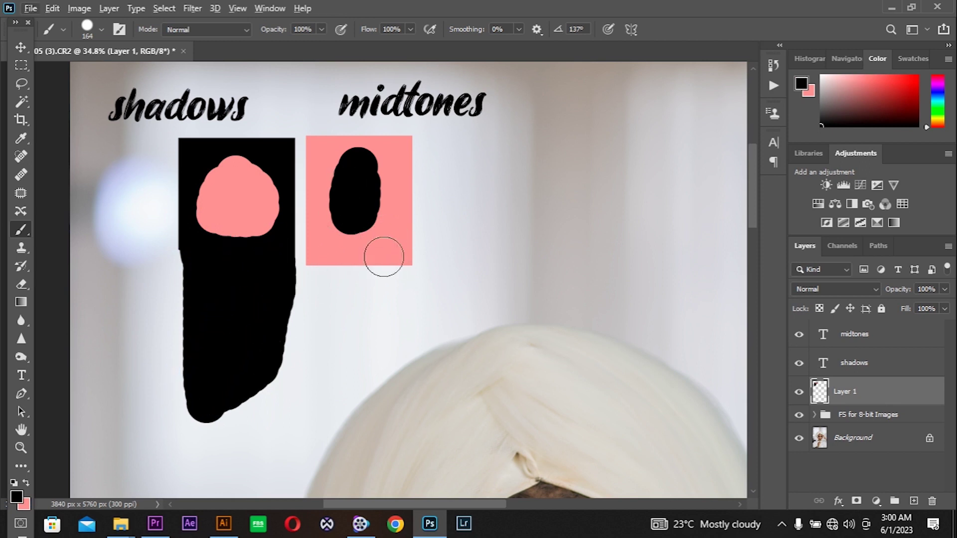
key("alt")
left_click(396, 235, "alt")
mouse_move(390, 260)
left_mouse_down()
mouse_move(337, 345)
mouse_move(377, 251)
mouse_move(327, 320)
mouse_move(331, 284)
mouse_move(320, 351)
mouse_move(327, 280)
mouse_move(326, 378)
mouse_move(368, 322)
mouse_move(394, 252)
mouse_move(367, 342)
mouse_move(337, 393)
left_mouse_up()
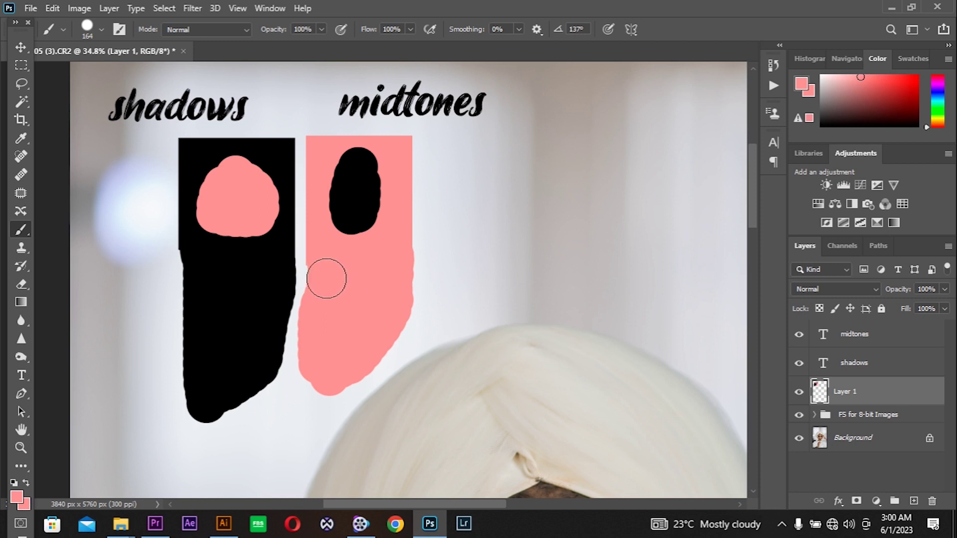
scroll(348, 252, "down", 3)
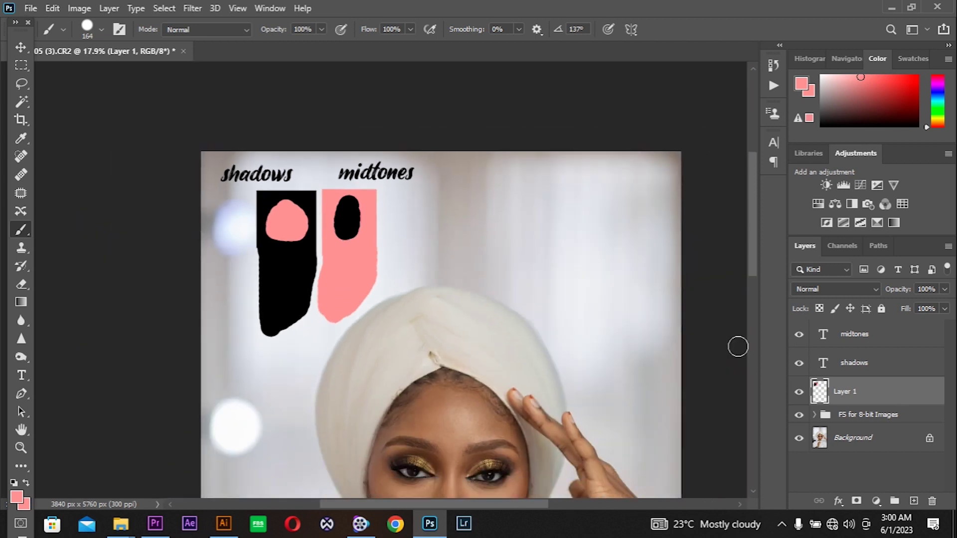
- Delete the midtones and shadows label layers and the painted squares layer
left_click(856, 339)
left_click(857, 362, "shift")
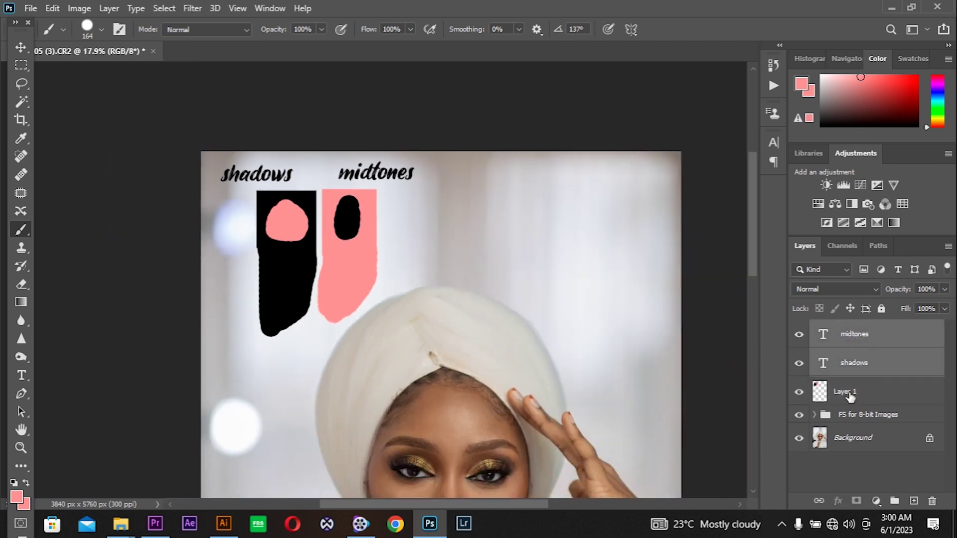
left_click(847, 392, "shift")
key("Delete")
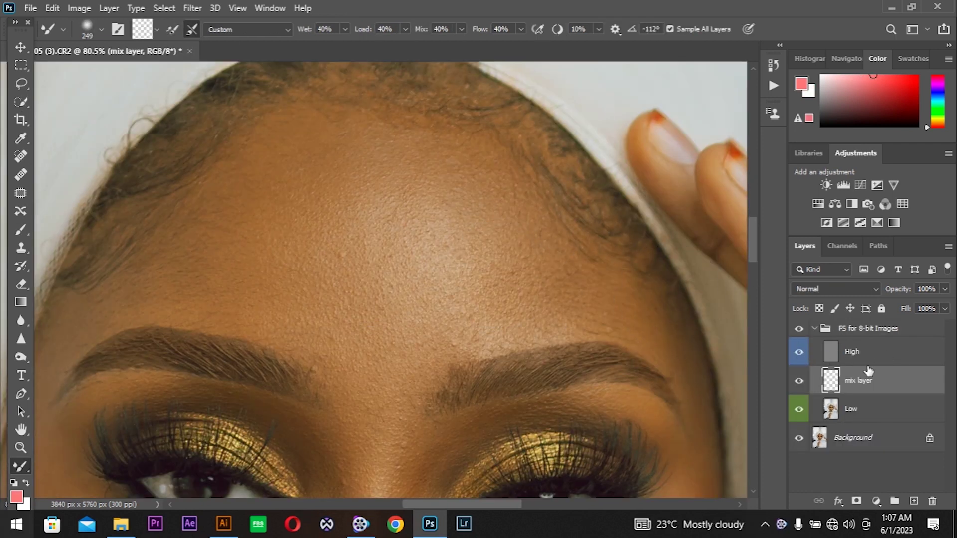
- Hide the High layer, blend the left-to-centre forehead, and shrink the mixer brush to 174 px
left_click(799, 351)
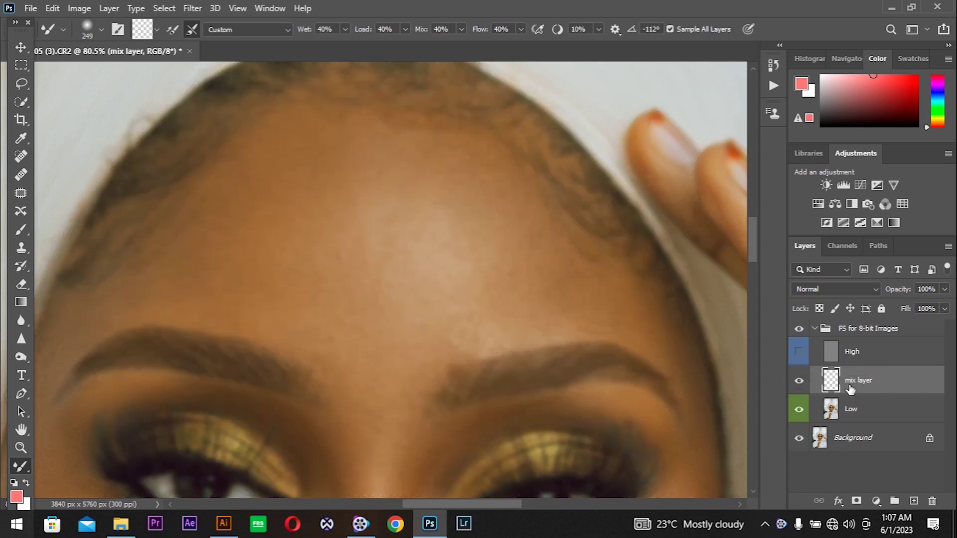
mouse_move(216, 276)
left_mouse_down()
mouse_move(325, 204)
mouse_move(223, 176)
mouse_move(480, 258)
mouse_move(459, 256)
mouse_move(443, 235)
mouse_move(402, 241)
left_mouse_up()
key("bracketleft")
key("bracketleft")
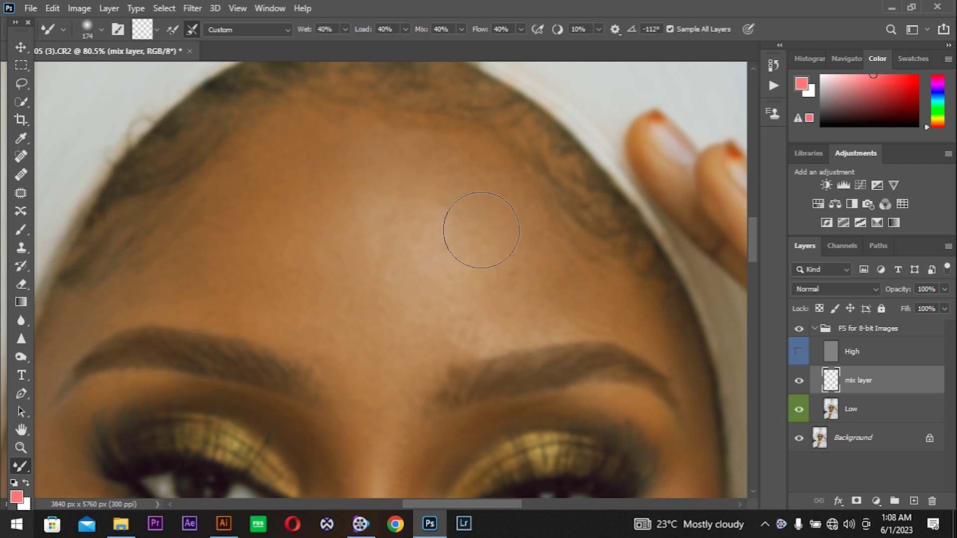
right_click(485, 226, "alt")
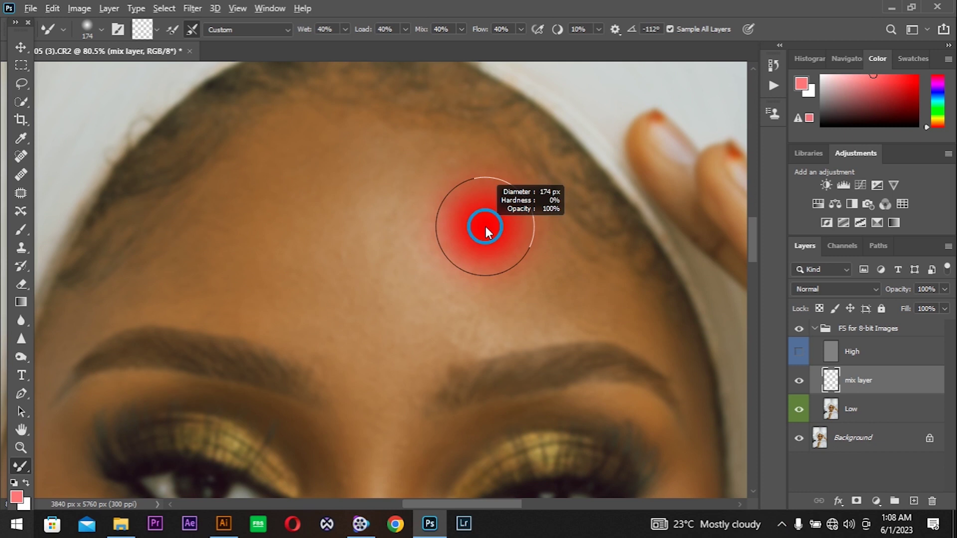
mouse_move(486, 226)
left_mouse_down()
mouse_move(570, 233)
mouse_move(444, 217)
mouse_move(578, 240)
mouse_move(474, 220)
mouse_move(551, 231)
mouse_move(498, 208)
mouse_move(480, 346)
mouse_move(471, 354)
mouse_move(474, 188)
mouse_move(481, 348)
mouse_move(477, 188)
mouse_move(486, 316)
mouse_move(475, 226)
mouse_move(485, 136)
mouse_move(490, 342)
mouse_move(481, 132)
mouse_move(464, 357)
mouse_move(487, 180)
mouse_move(484, 375)
mouse_move(487, 166)
mouse_move(470, 348)
mouse_move(483, 338)
mouse_move(501, 122)
mouse_move(498, 347)
mouse_move(491, 354)
mouse_move(499, 129)
mouse_move(487, 374)
mouse_move(487, 133)
mouse_move(478, 401)
mouse_move(498, 274)
mouse_move(536, 298)
mouse_move(532, 280)
left_mouse_up()
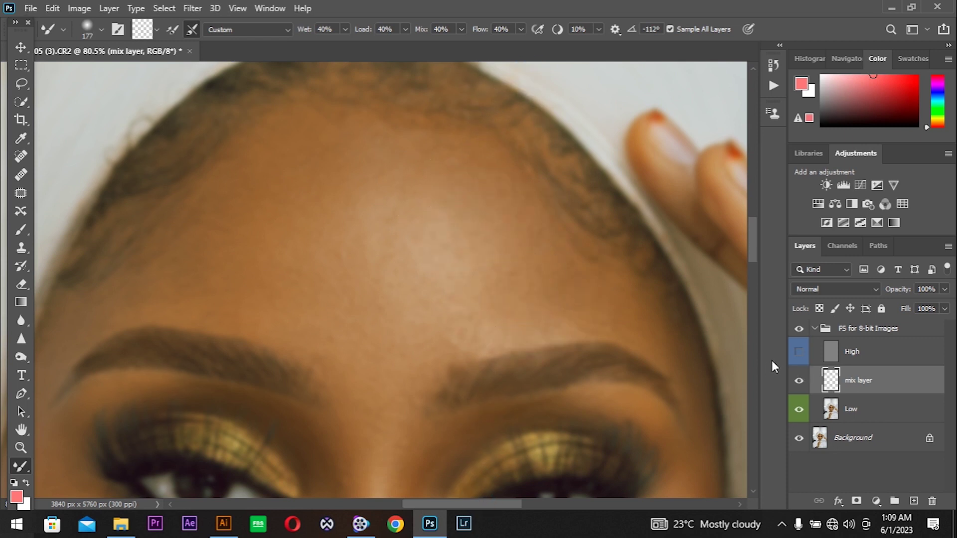
- Blend the forehead hairline and upper forehead, resizing the mixer brush between 232 and 127 px
left_click_drag(269, 260, 279, 263)
mouse_move(240, 193)
left_mouse_down()
mouse_move(227, 98)
mouse_move(146, 186)
left_mouse_up()
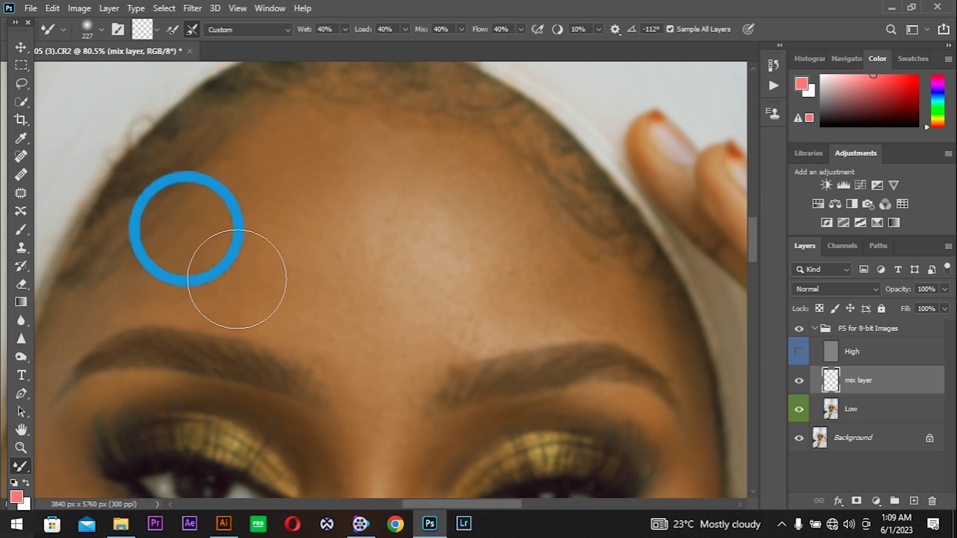
mouse_move(237, 279)
left_mouse_down()
mouse_move(301, 302)
mouse_move(212, 259)
mouse_move(207, 276)
mouse_move(252, 172)
mouse_move(278, 308)
left_mouse_up()
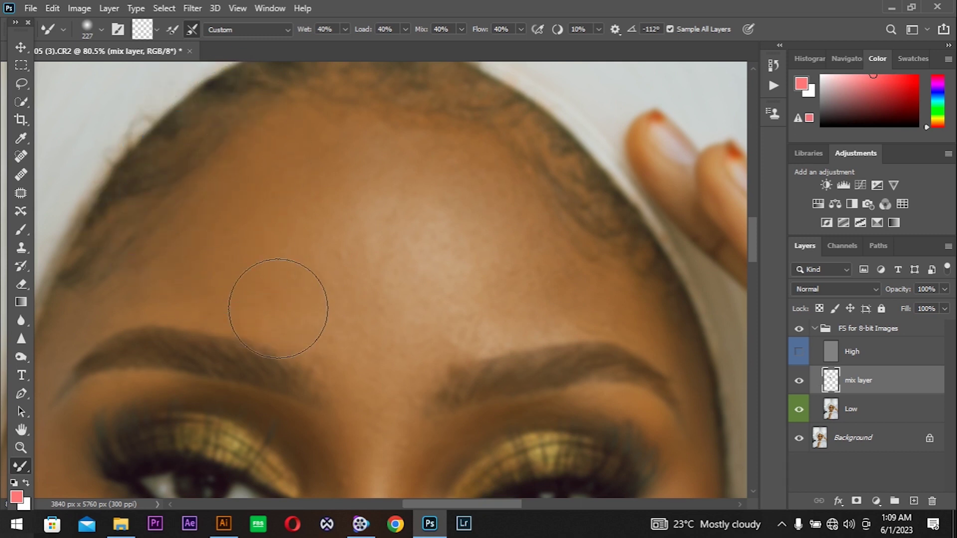
left_click_drag(245, 245, 289, 288)
right_click(288, 278, "alt")
mouse_move(145, 192)
left_mouse_down()
mouse_move(231, 252)
mouse_move(204, 262)
left_mouse_up()
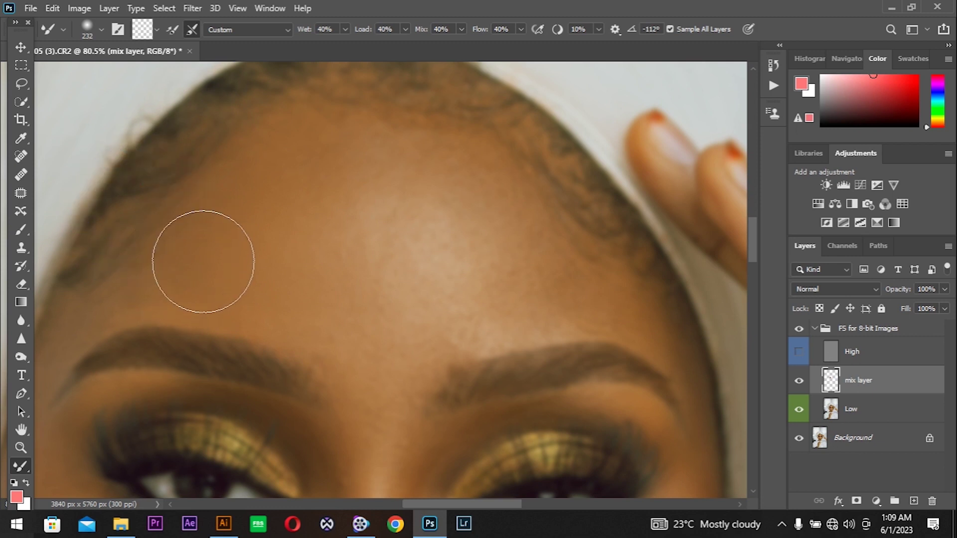
left_click_drag(239, 171, 289, 225)
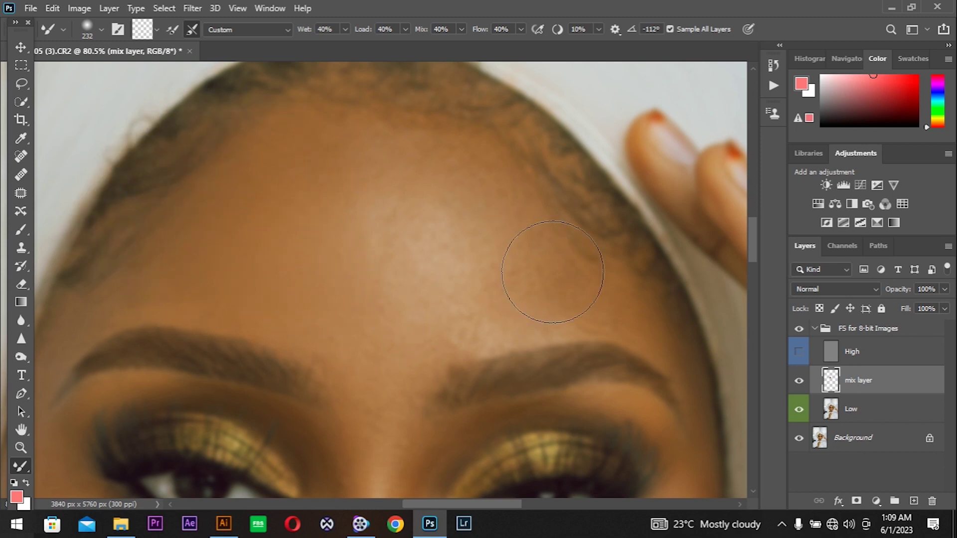
mouse_move(540, 259)
left_mouse_down()
mouse_move(464, 175)
mouse_move(515, 265)
mouse_move(529, 227)
left_mouse_up()
right_click(504, 278, "alt")
mouse_move(457, 260)
left_mouse_down()
mouse_move(496, 312)
mouse_move(451, 314)
mouse_move(406, 182)
mouse_move(450, 252)
left_mouse_up()
left_click_drag(496, 279, 531, 235)
right_click(608, 295, "alt")
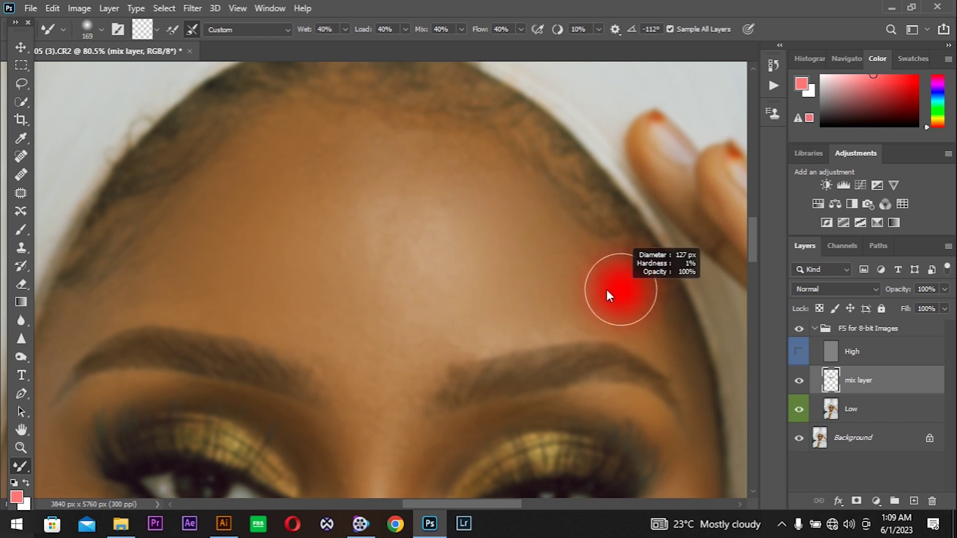
mouse_move(608, 295)
left_mouse_down()
mouse_move(613, 312)
mouse_move(561, 257)
mouse_move(573, 250)
left_mouse_up()
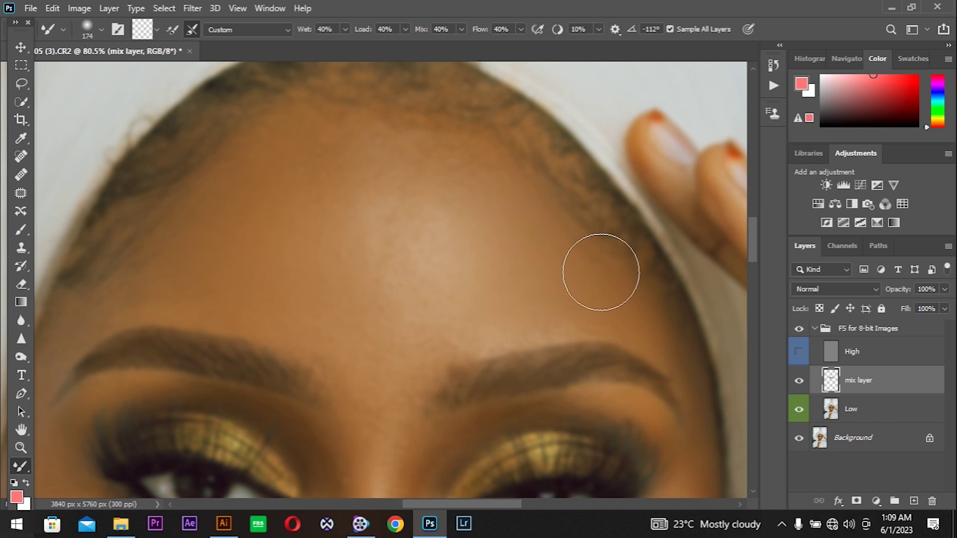
mouse_move(484, 164)
left_mouse_down()
mouse_move(444, 182)
mouse_move(485, 261)
left_mouse_up()
- Blend the centre and left forehead up to the top hairline with a 164–274 px brush
key("bracketright")
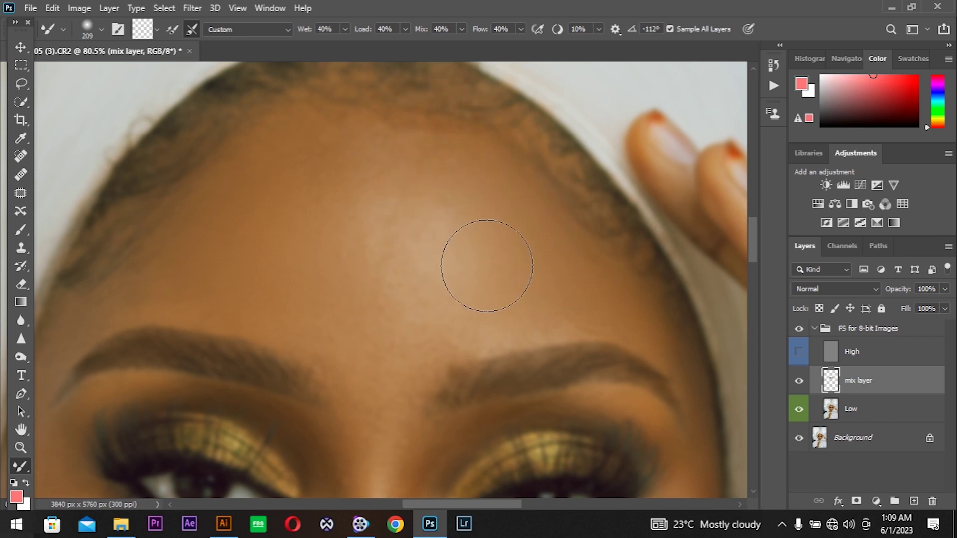
mouse_move(412, 259)
left_mouse_down()
mouse_move(459, 306)
mouse_move(464, 229)
mouse_move(487, 299)
mouse_move(384, 299)
mouse_move(331, 261)
mouse_move(288, 255)
mouse_move(320, 196)
mouse_move(288, 196)
mouse_move(273, 267)
left_mouse_up()
key("bracketright")
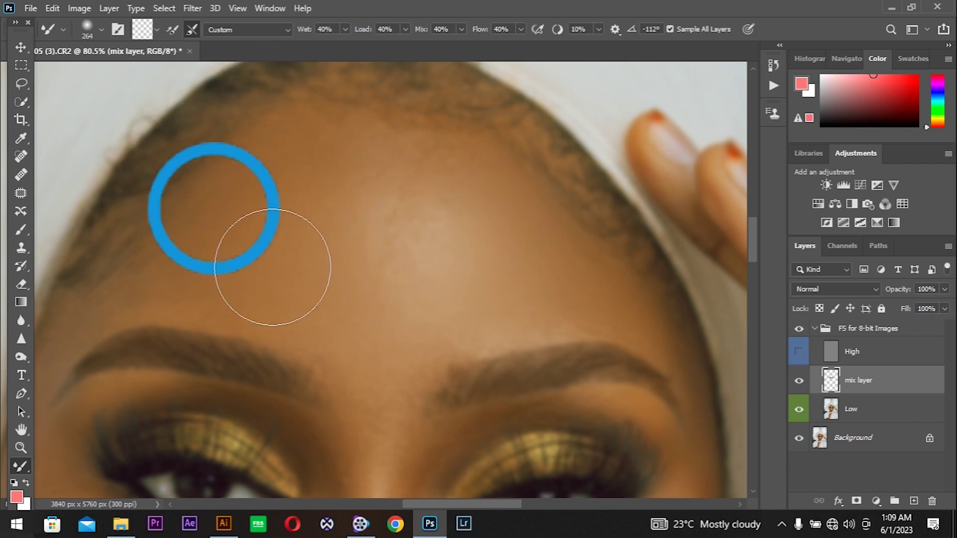
mouse_move(360, 277)
left_mouse_down()
mouse_move(347, 279)
mouse_move(401, 234)
mouse_move(389, 299)
mouse_move(418, 316)
mouse_move(454, 280)
mouse_move(438, 234)
mouse_move(384, 213)
mouse_move(374, 289)
left_mouse_up()
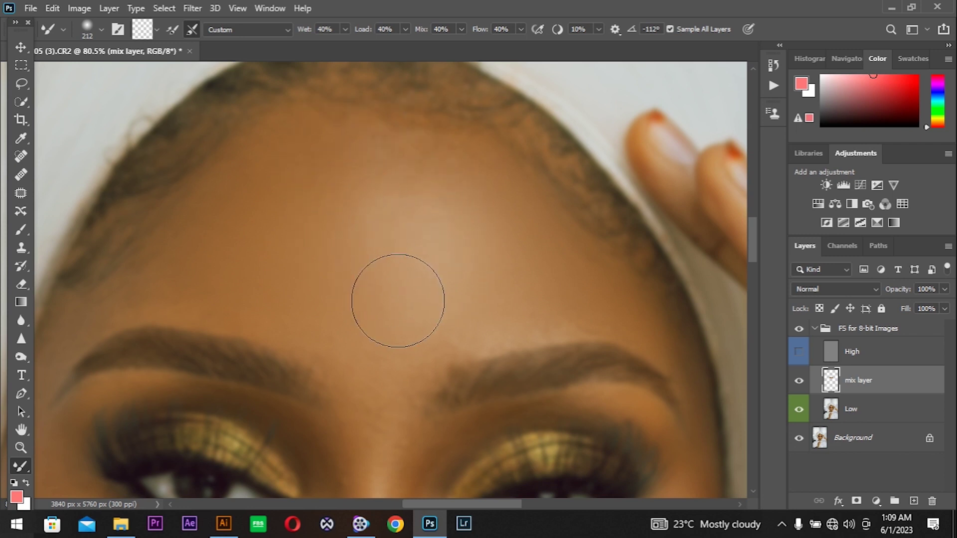
mouse_move(398, 332)
left_mouse_down()
mouse_move(390, 310)
mouse_move(487, 295)
mouse_move(461, 228)
mouse_move(459, 264)
mouse_move(417, 181)
mouse_move(449, 171)
mouse_move(524, 230)
mouse_move(438, 165)
mouse_move(384, 160)
mouse_move(406, 171)
mouse_move(395, 171)
mouse_move(479, 173)
mouse_move(379, 231)
left_mouse_up()
key("bracketright")
right_click(299, 188, "alt")
mouse_move(299, 188)
left_mouse_down()
mouse_move(322, 166)
mouse_move(279, 250)
left_mouse_up()
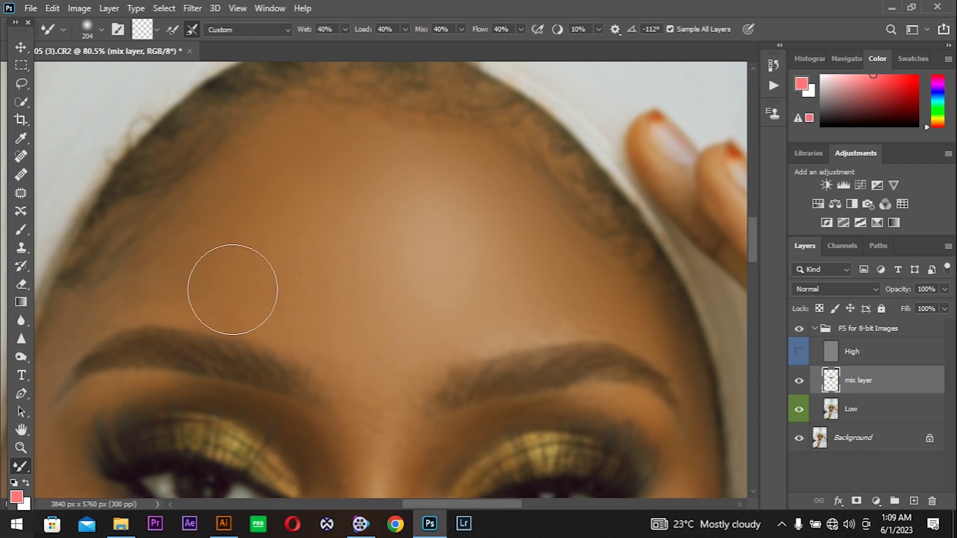
right_click(230, 294, "alt")
left_click_drag(215, 292, 295, 289)
mouse_move(278, 232)
left_mouse_down()
mouse_move(244, 255)
mouse_move(159, 315)
mouse_move(285, 241)
mouse_move(289, 287)
mouse_move(354, 302)
left_mouse_up()
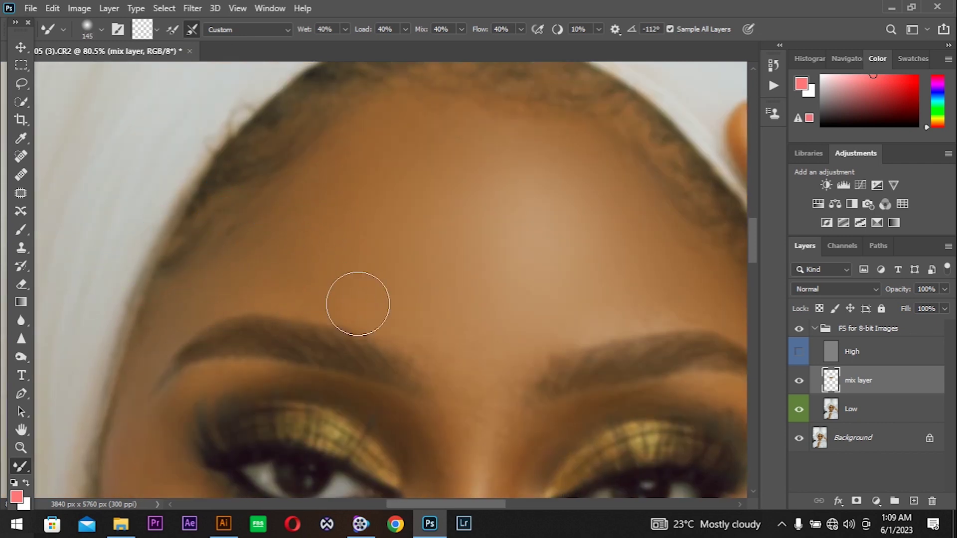
right_click(293, 258, "alt")
mouse_move(339, 149)
left_mouse_down()
mouse_move(398, 133)
mouse_move(578, 148)
mouse_move(671, 271)
mouse_move(483, 274)
left_mouse_up()
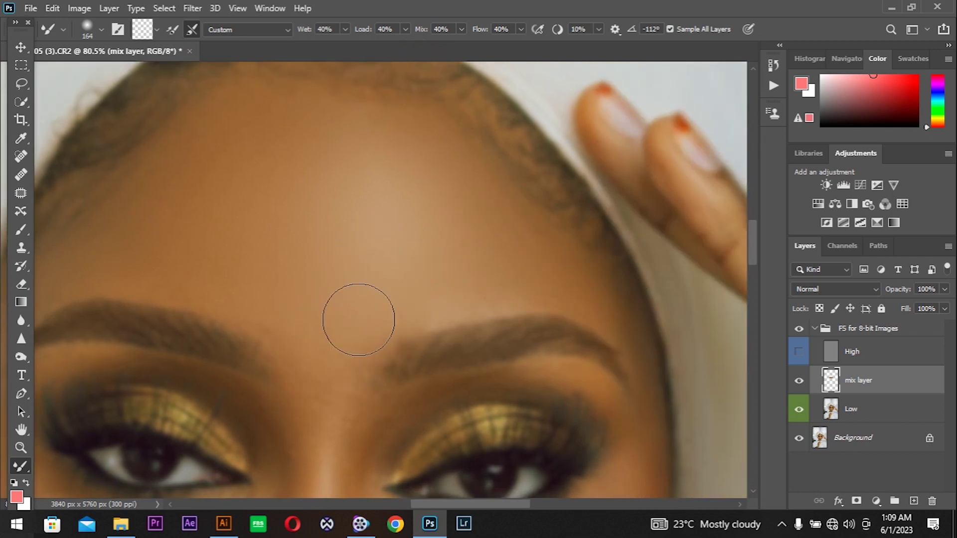
left_click(799, 352)
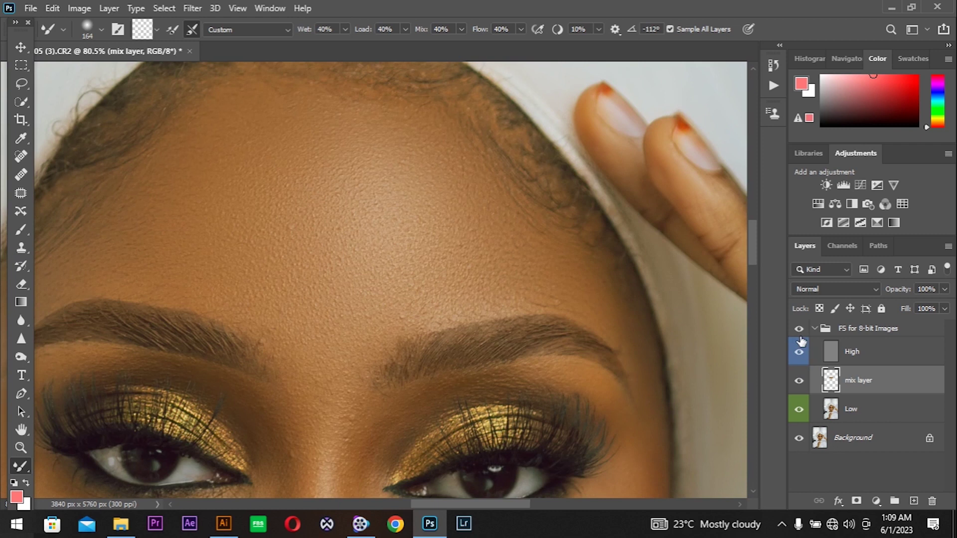
scroll(470, 250, "down", 2)
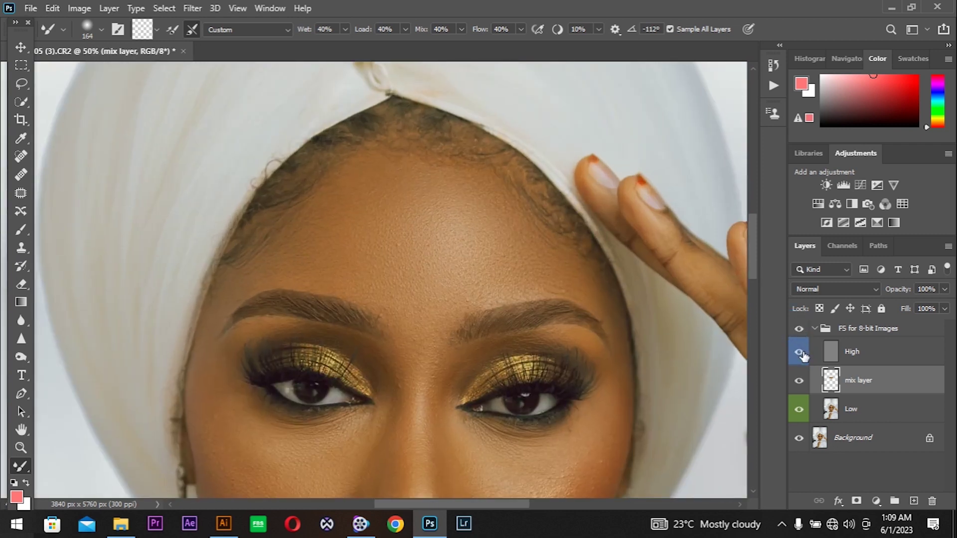
left_click(799, 351)
left_click(799, 351)
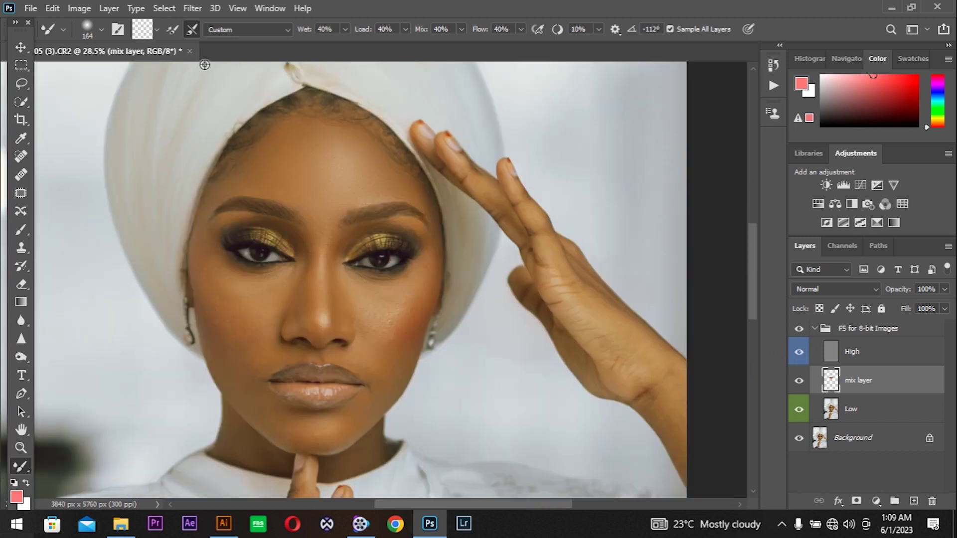
scroll(321, 303, "up", 4)
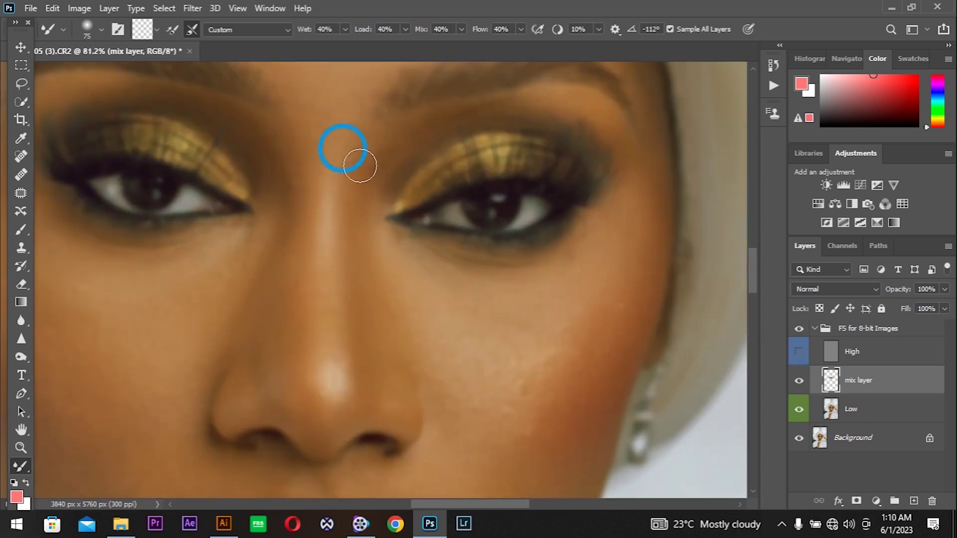
- Blend the cheek below the eye and beside the nose, briefly showing the High layer to check texture
left_click_drag(290, 189, 308, 197)
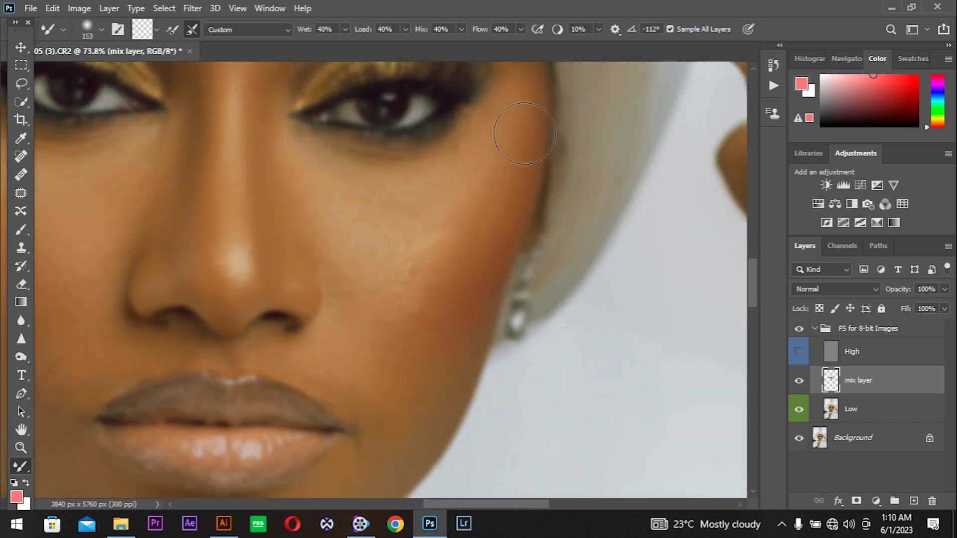
mouse_move(438, 278)
left_mouse_down()
mouse_move(448, 208)
mouse_move(387, 231)
mouse_move(338, 220)
mouse_move(331, 331)
mouse_move(409, 399)
mouse_move(496, 182)
left_mouse_up()
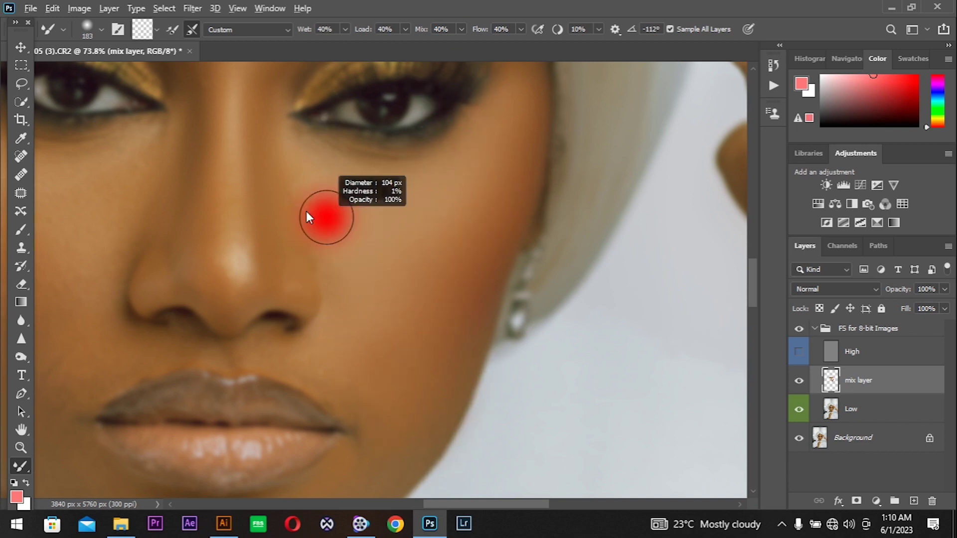
left_click_drag(331, 321, 382, 359)
left_click_drag(343, 313, 369, 242)
scroll(370, 241, "down", 5)
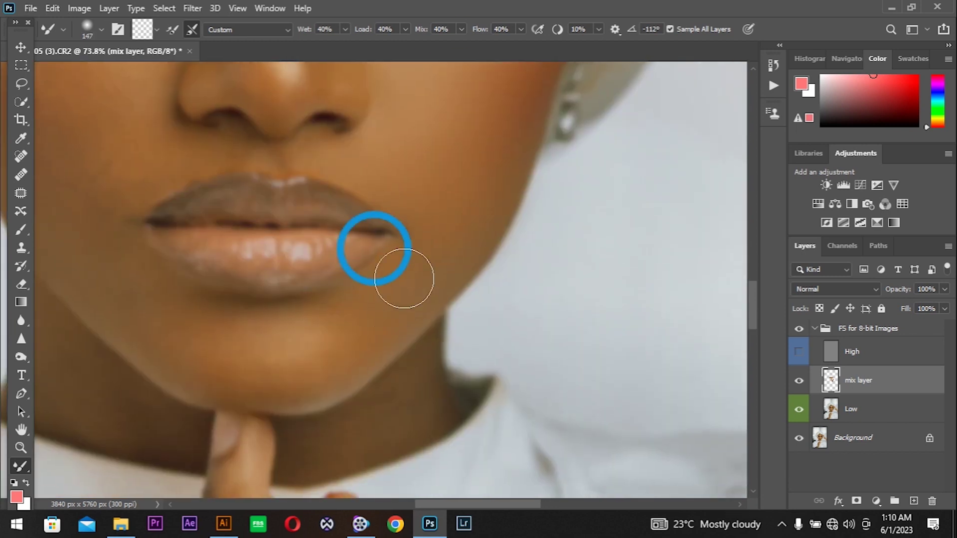
scroll(320, 342, "up", 7)
scroll(320, 342, "left", 5)
scroll(230, 223, "down", 4)
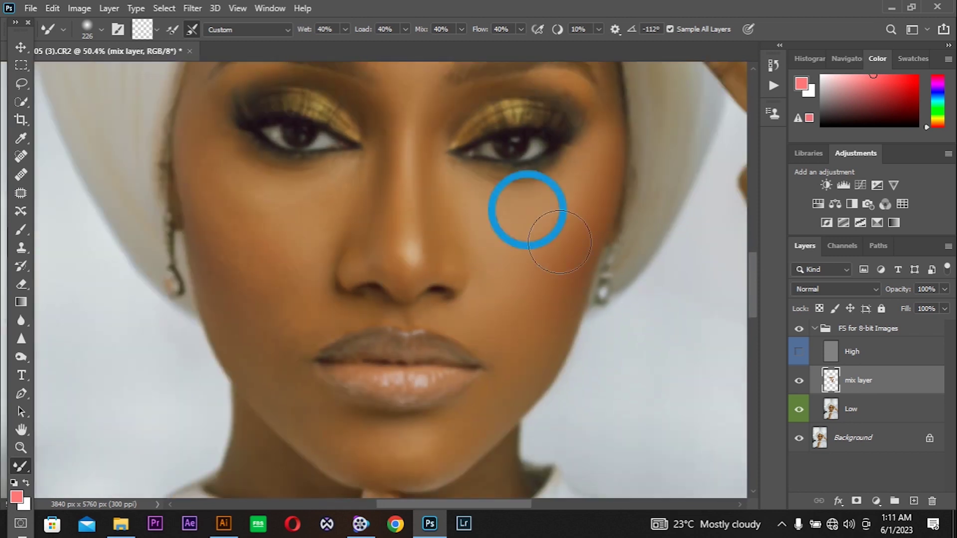
left_click(792, 351)
left_click(797, 352)
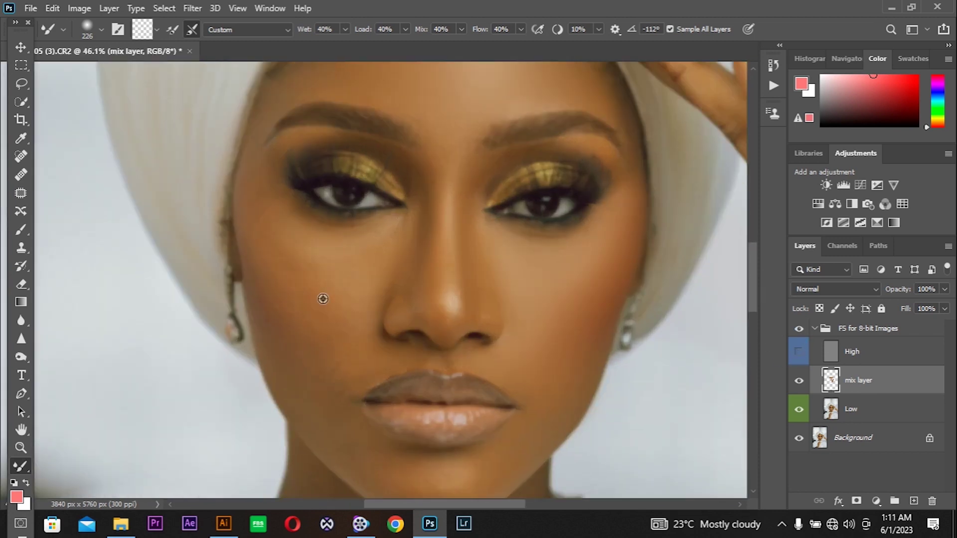
scroll(321, 299, "up", 2)
- Blend the cheek near the jawline and the temple, resizing the brush between 135 and 160 px
mouse_move(274, 292)
left_mouse_down()
mouse_move(306, 324)
mouse_move(289, 320)
left_mouse_up()
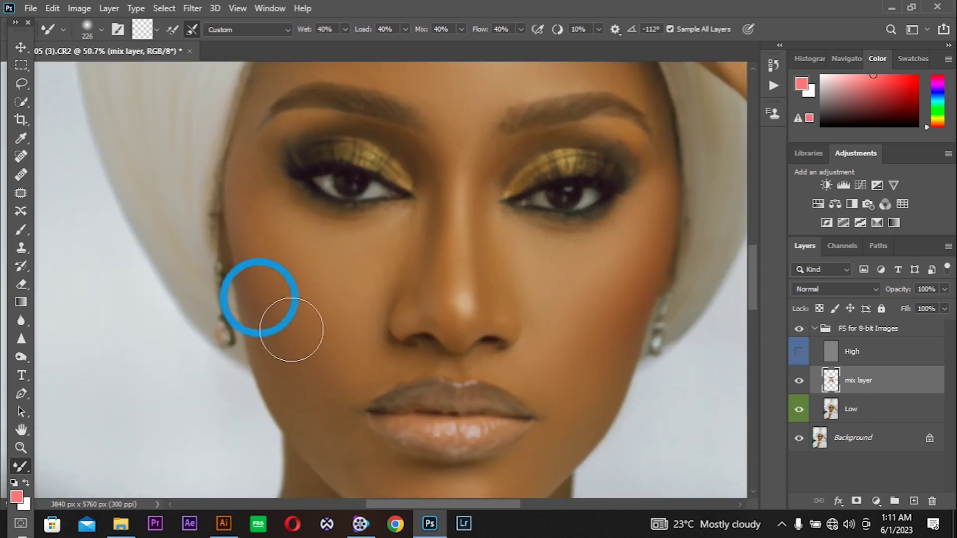
key("bracketleft")
key("bracketleft")
key("bracketleft")
key("bracketleft")
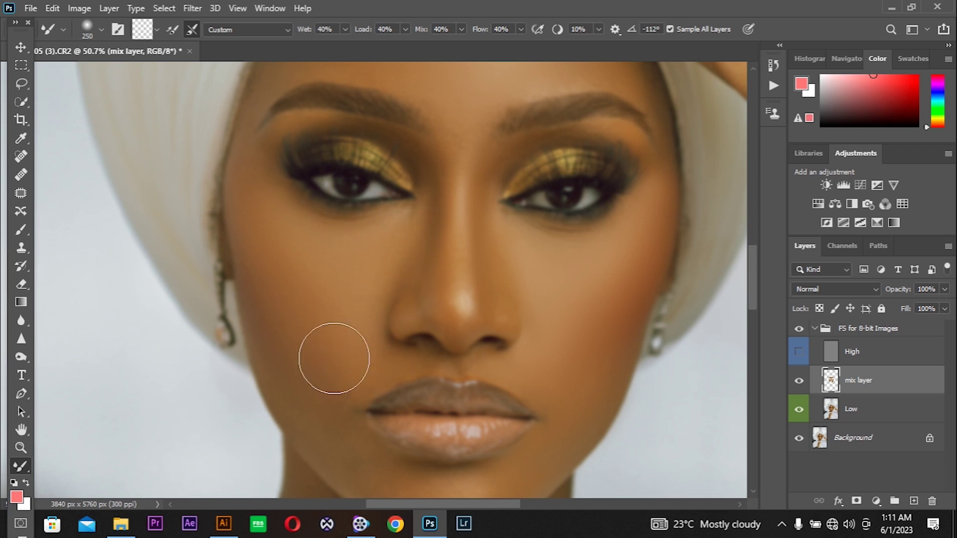
left_click(310, 381)
left_click(246, 186)
scroll(343, 255, "up", 5)
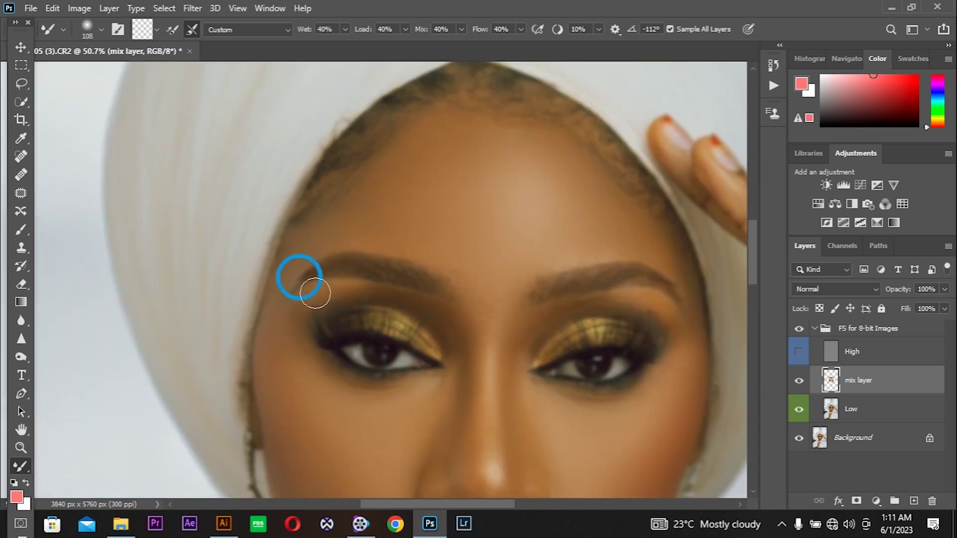
scroll(378, 349, "down", 5)
scroll(397, 397, "up", 1)
key("bracketright")
key("bracketright")
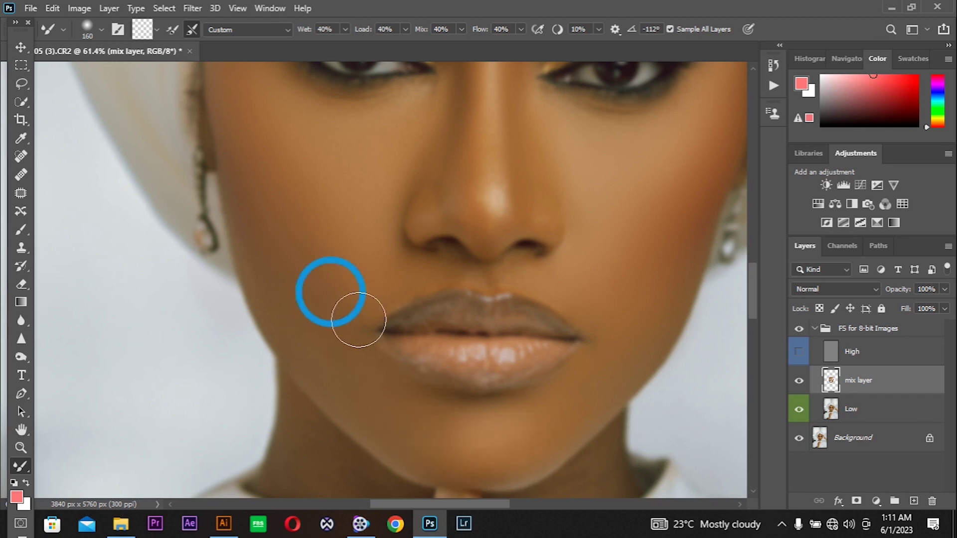
scroll(299, 274, "down", 3)
scroll(319, 337, "up", 1)
scroll(398, 349, "down", 2)
scroll(468, 348, "down", 2)
key("bracketleft")
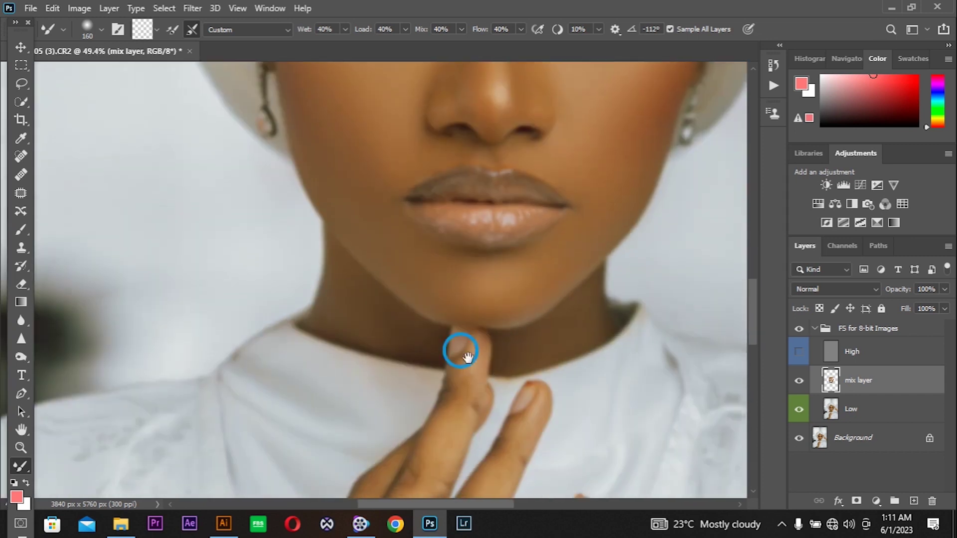
scroll(423, 279, "up", 1)
scroll(415, 341, "down", 3)
- Blend the skin tones on the fingers and along the forearm with a larger brush
left_click_drag(415, 341, 429, 298)
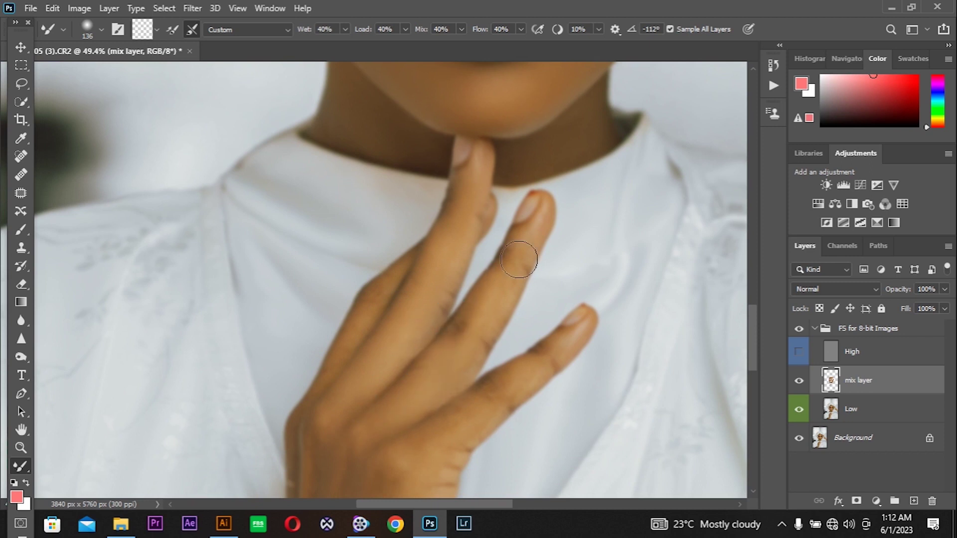
scroll(448, 319, "down", 2)
scroll(359, 359, "down", 3)
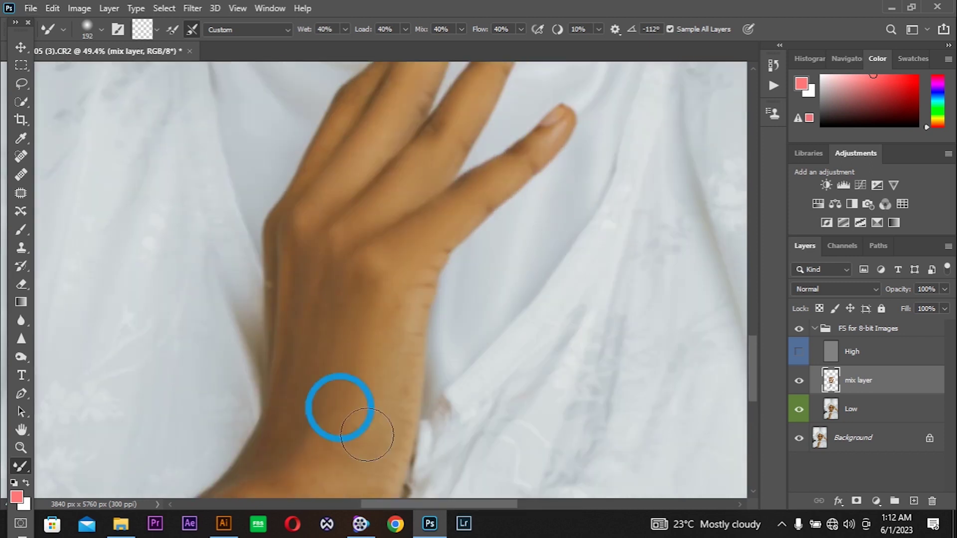
scroll(385, 271, "down", 3)
key("bracketright")
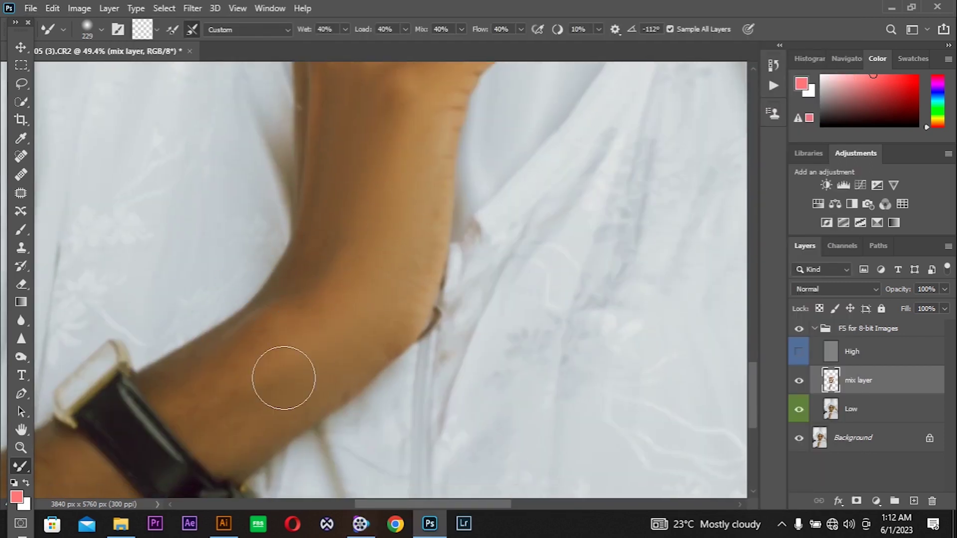
left_click_drag(284, 378, 241, 354)
scroll(274, 429, "up", 5)
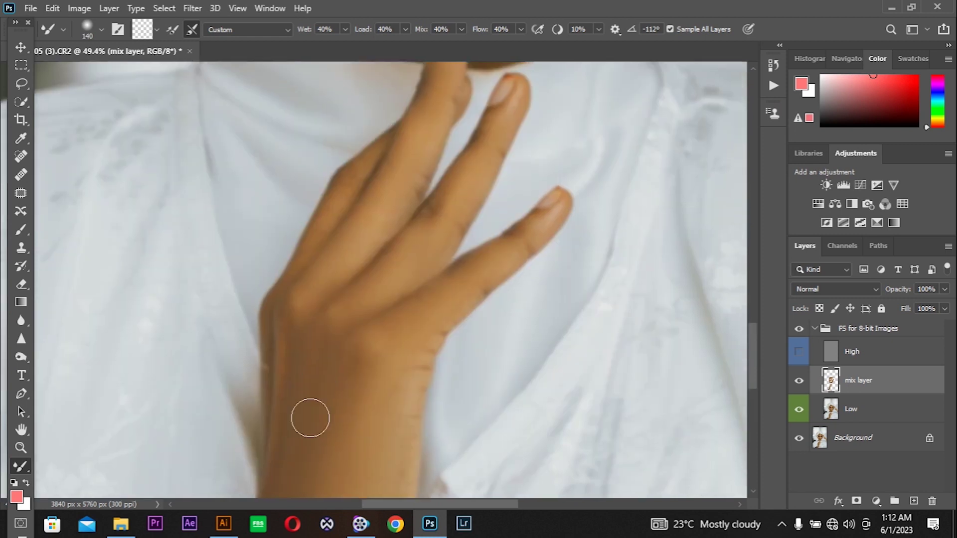
left_click(404, 111)
scroll(290, 320, "down", 5)
scroll(267, 342, "up", 5)
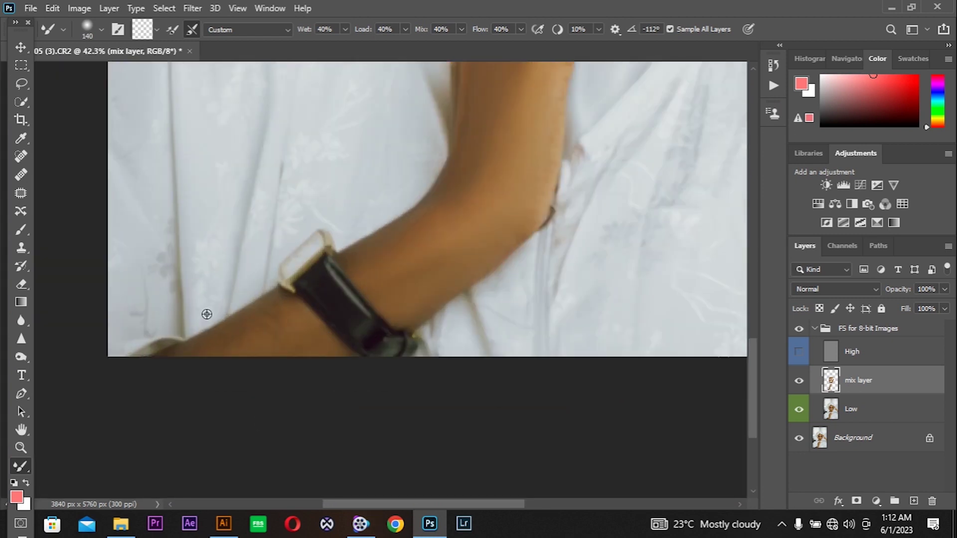
key("bracketright")
key("bracketright")
key("bracketright")
left_click_drag(171, 391, 401, 387)
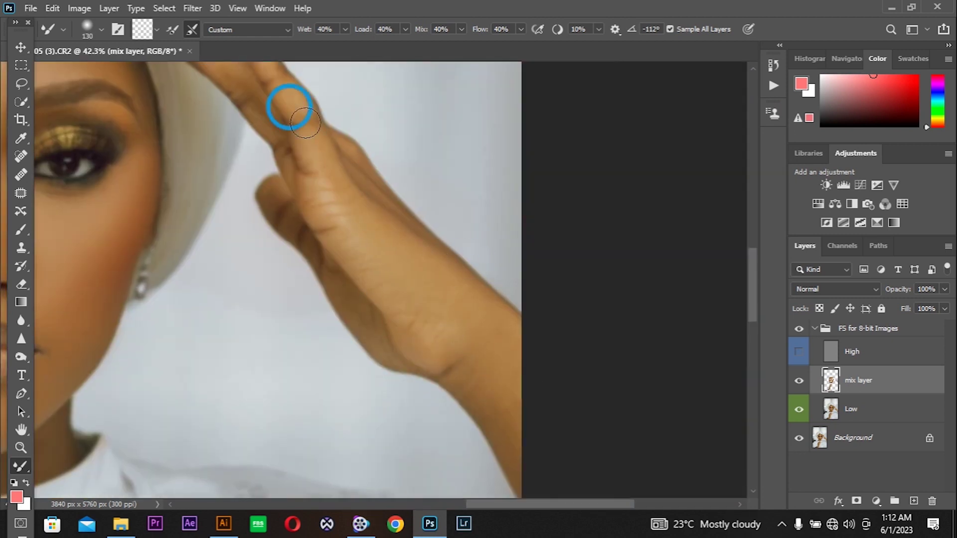
scroll(434, 307, "up", 3)
- Select the mix layer and switch to the Eraser, checking its brush settings
key("bracketleft")
key("bracketleft")
key("bracketleft")
key("bracketleft")
key("bracketleft")
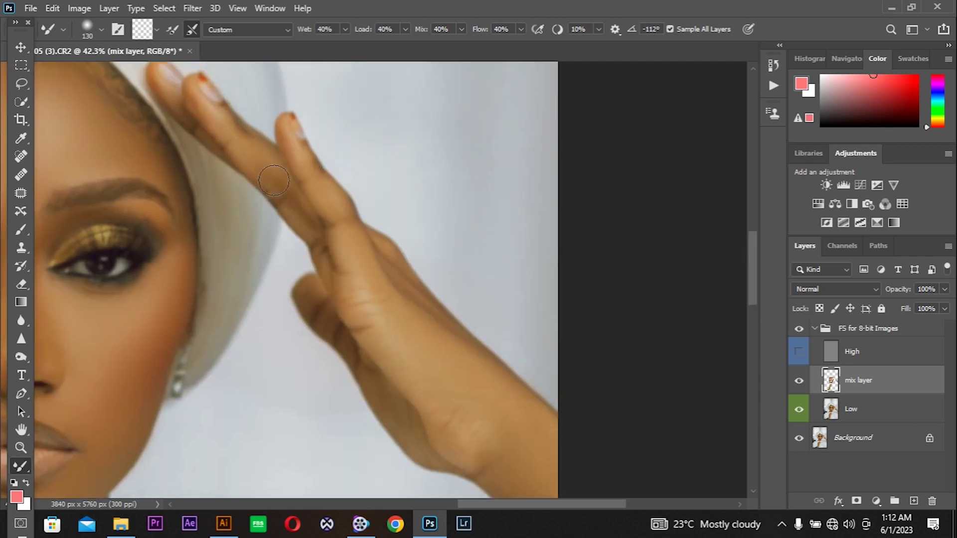
scroll(716, 373, "down", 3)
scroll(347, 272, "up", 5)
left_click(814, 329)
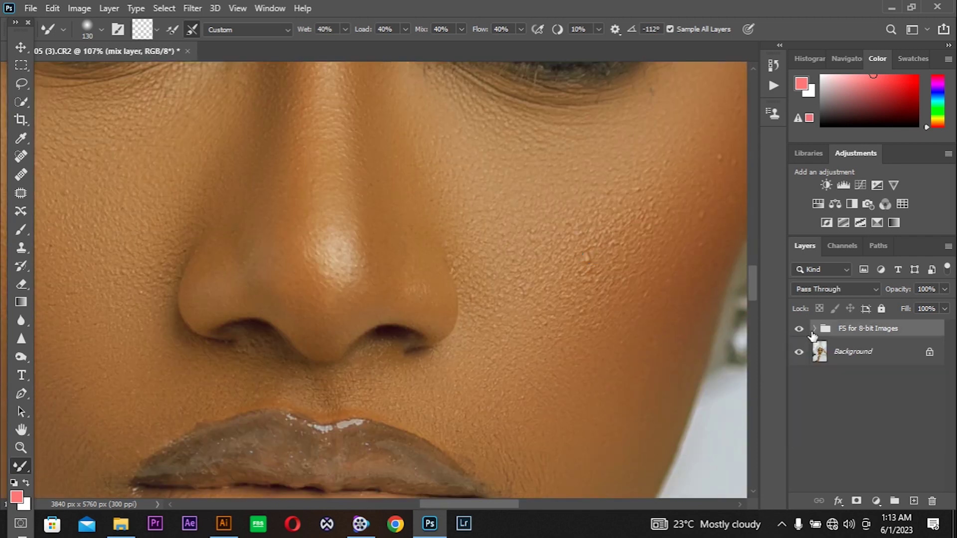
left_click(814, 329)
left_click(863, 385)
key("e")
right_click(224, 279)
key("Escape")
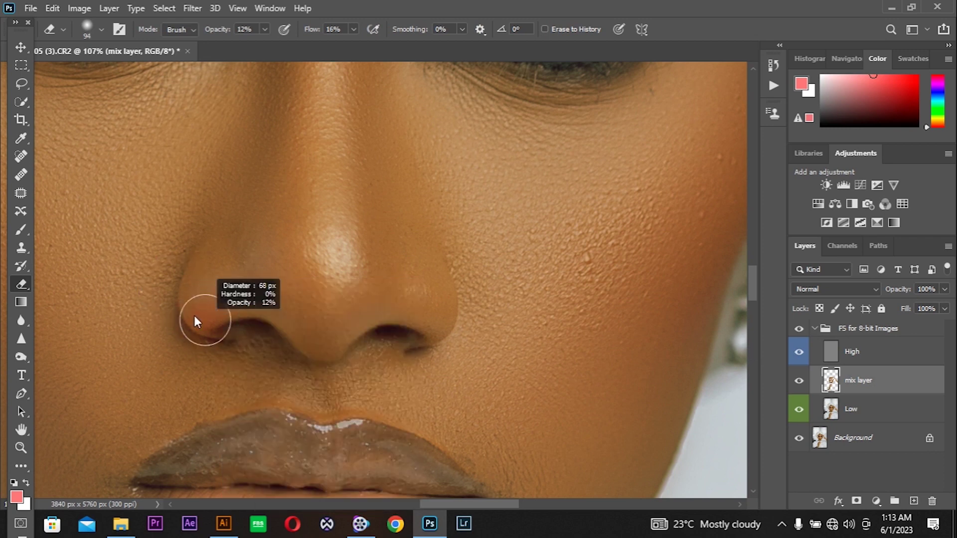
scroll(430, 246, "down", 3)
scroll(256, 288, "up", 2)
scroll(416, 336, "up", 5)
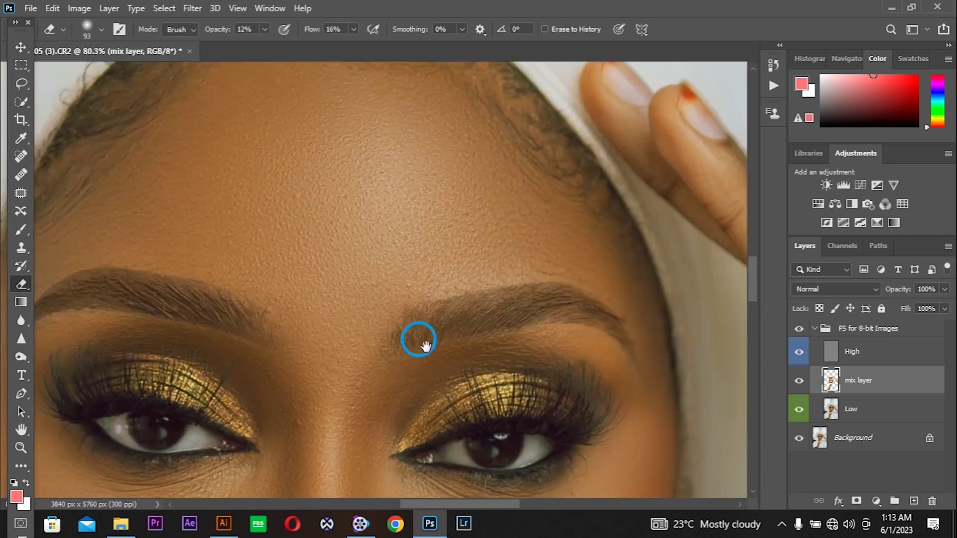
scroll(406, 385, "down", 1)
scroll(406, 385, "down", 1)
scroll(167, 171, "down", 4)
scroll(421, 254, "up", 3)
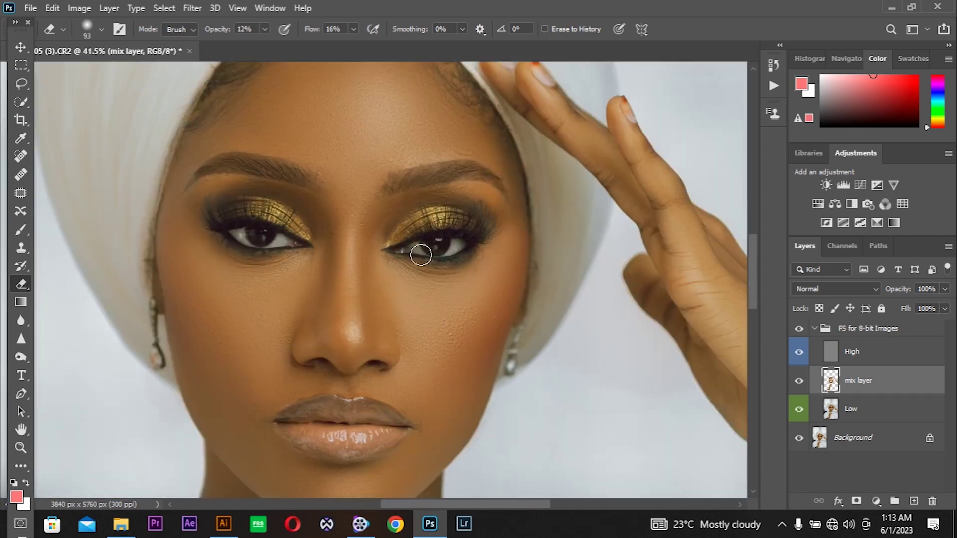
- Toggle the FS for 8-bit Images group on and off to compare, leaving it visible
left_click(815, 328)
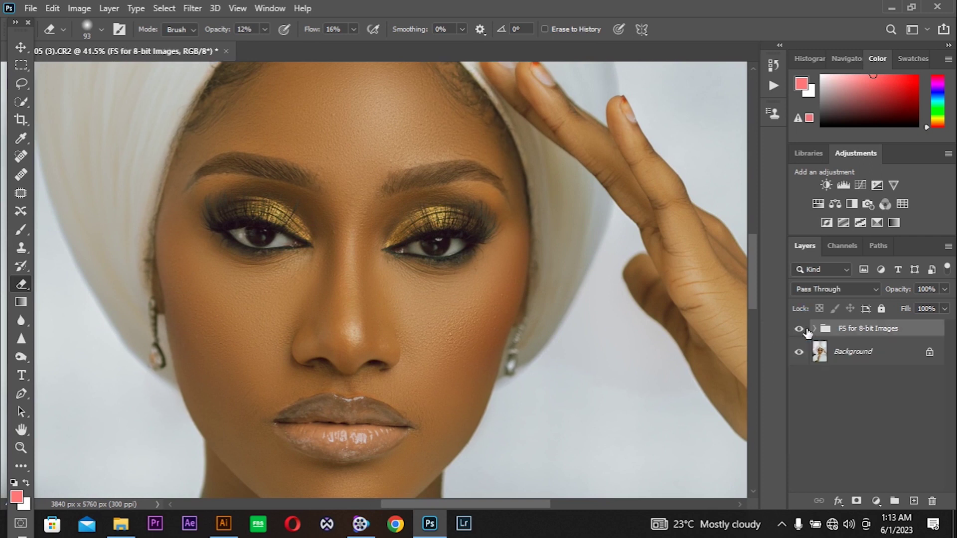
scroll(434, 244, "up", 2)
scroll(433, 244, "down", 1)
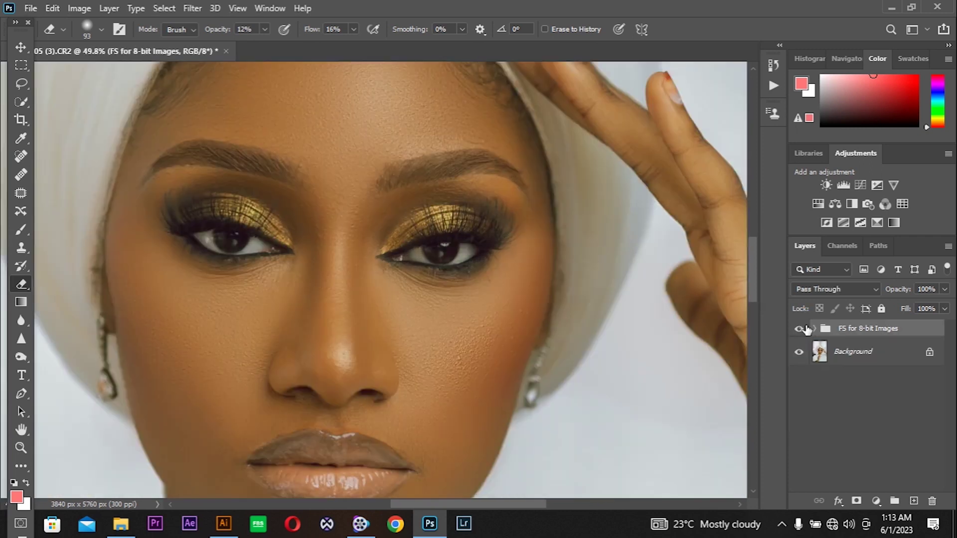
left_click(800, 329)
left_click(800, 329)
scroll(317, 250, "down", 2)
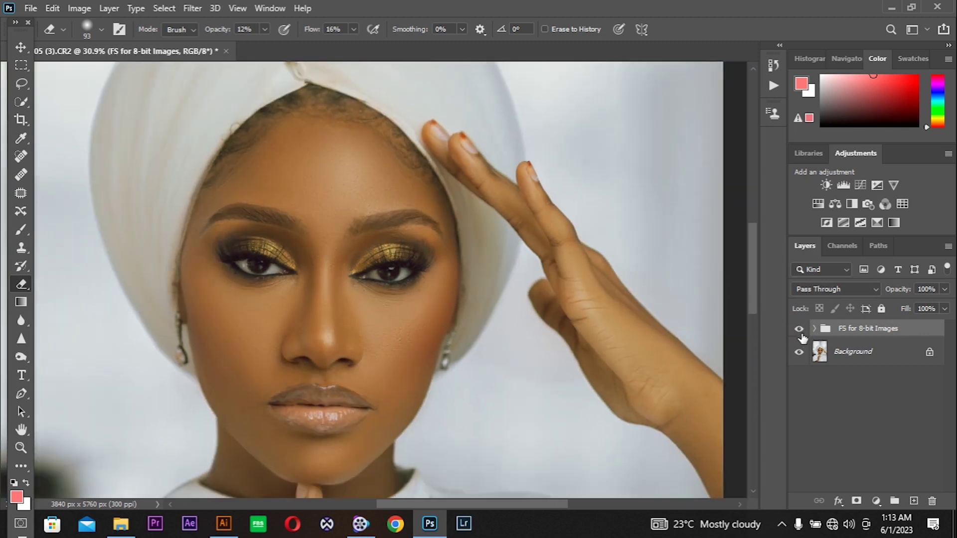
left_click(800, 330)
left_click(799, 329)
left_click(800, 329)
scroll(320, 202, "down", 3)
- Select the Background layer and stamp all visible layers into a new Layer 1 with Ctrl+Alt+Shift+E
scroll(362, 161, "down", 1)
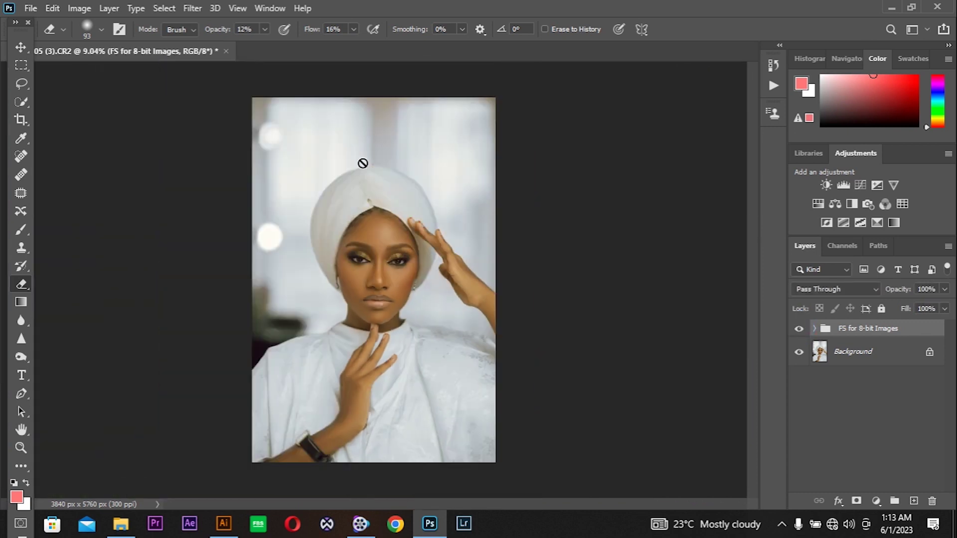
left_click(865, 360)
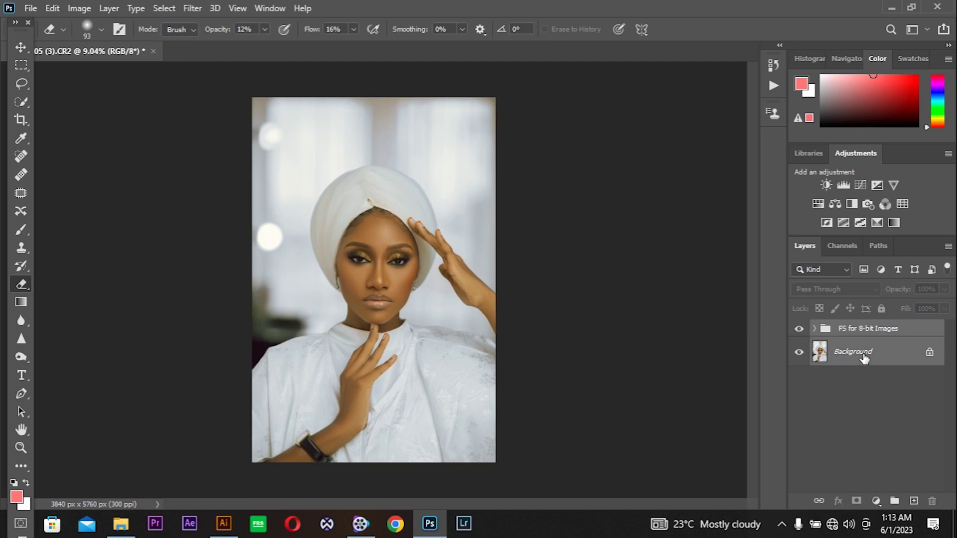
key("ctrl+shift+alt+e")
- Review the layer stack with the merged Layer 1 on top and show the Actions list
scroll(380, 242, "up", 1)
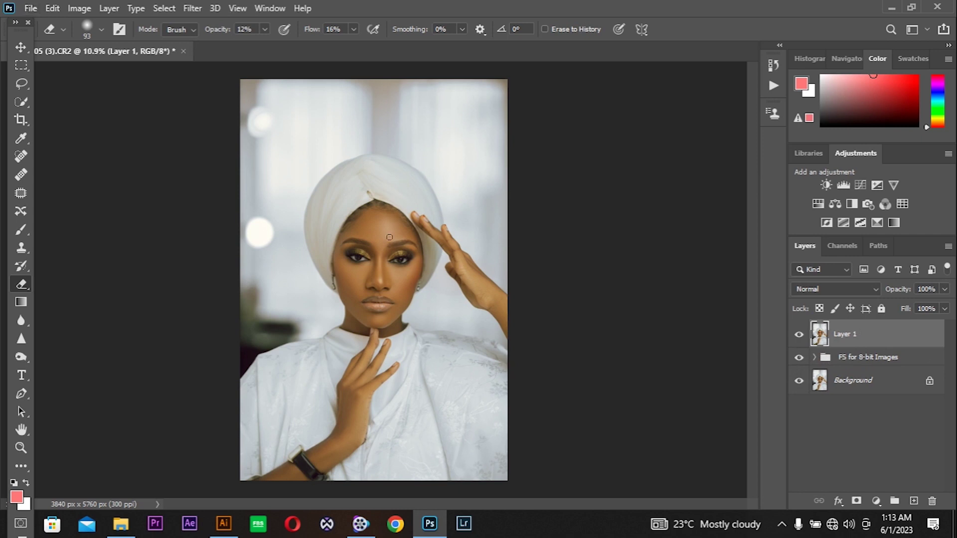
scroll(389, 237, "up", 6)
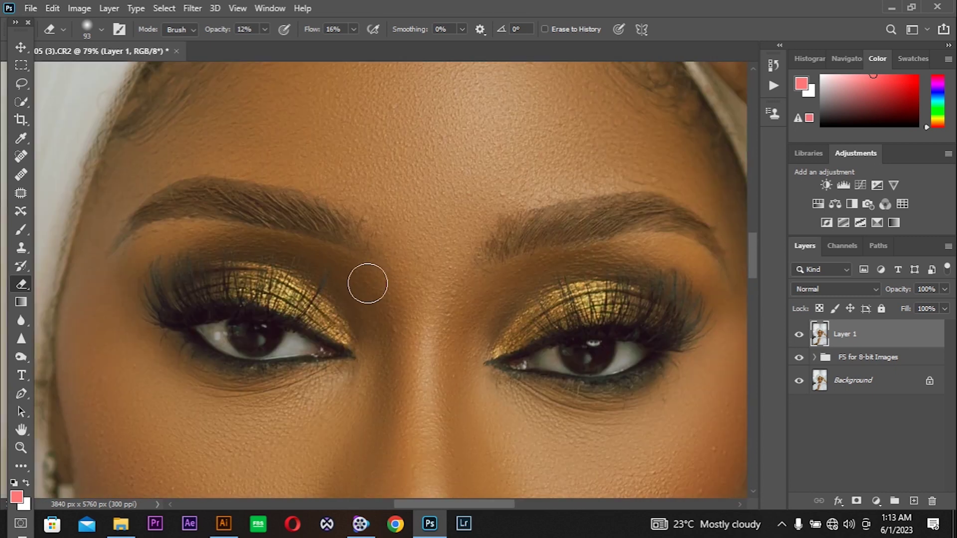
scroll(424, 332, "down", 4)
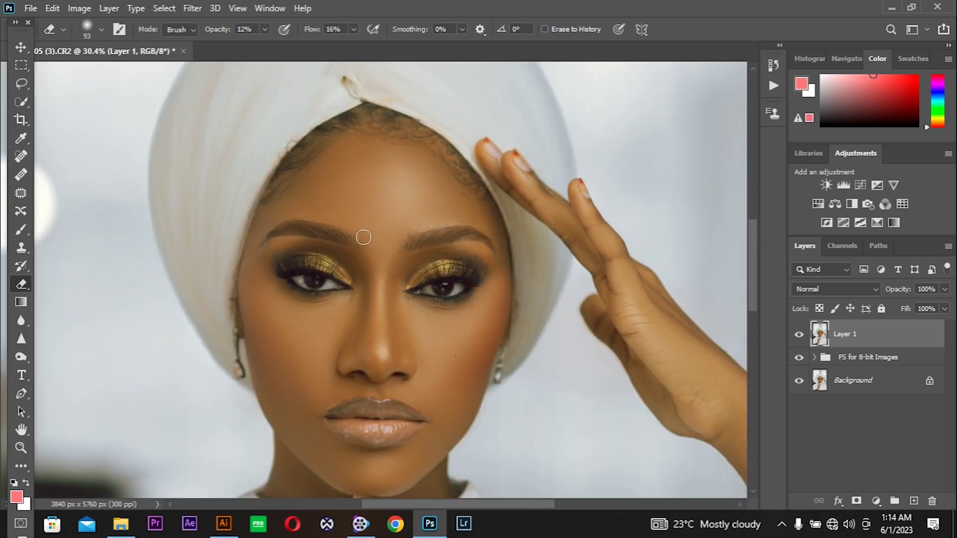
scroll(367, 235, "down", 2)
scroll(493, 227, "up", 4)
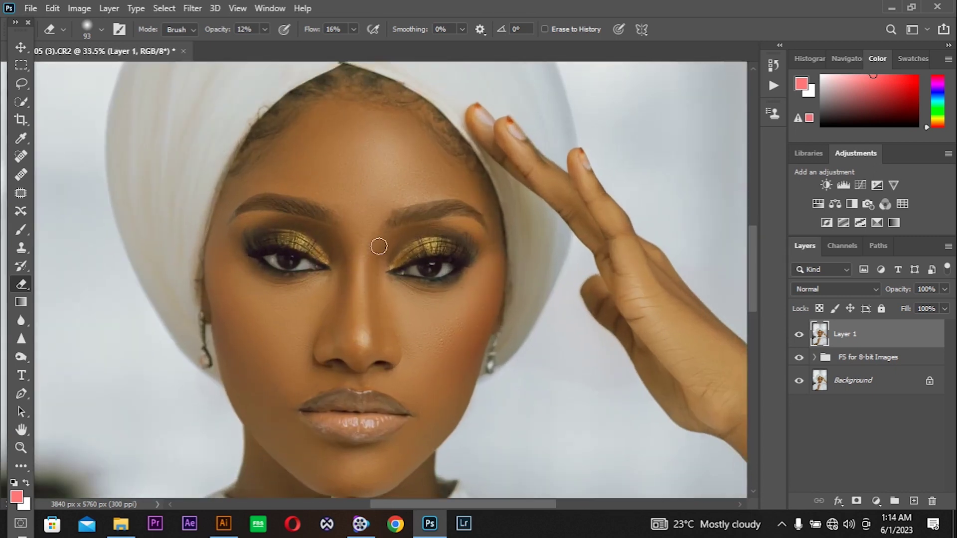
scroll(384, 216, "down", 3)
scroll(396, 179, "down", 1)
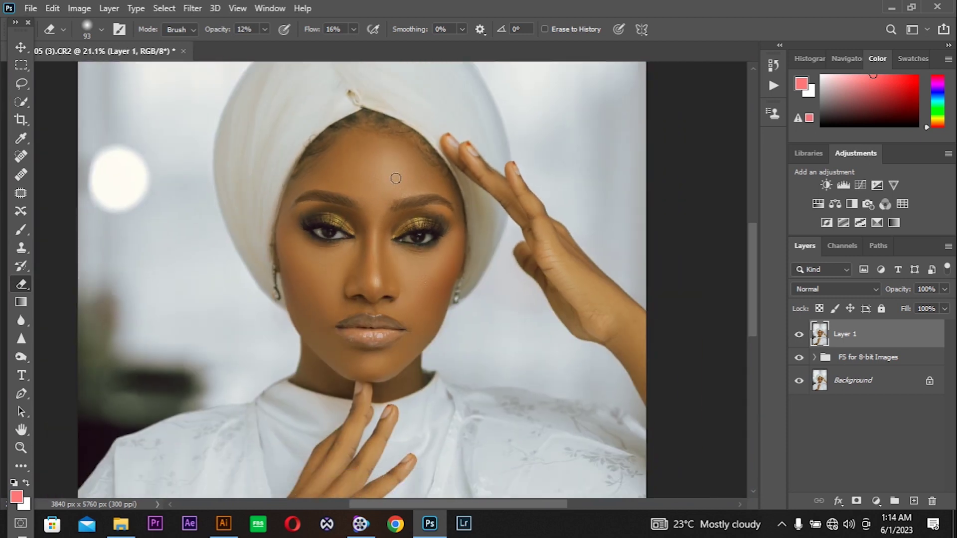
left_click(770, 88)
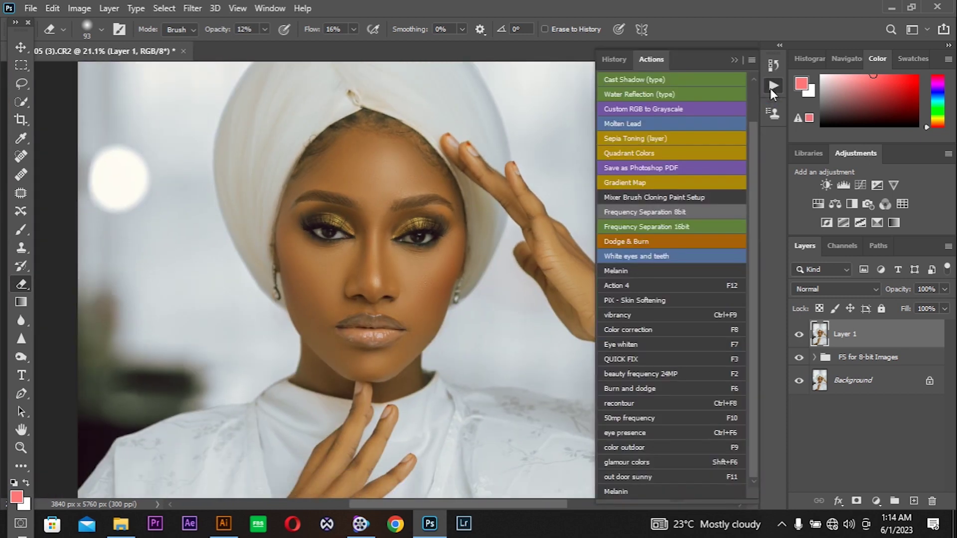
- Run the Phloshop Melanin skin-tone action and close the actions list
left_click(629, 270)
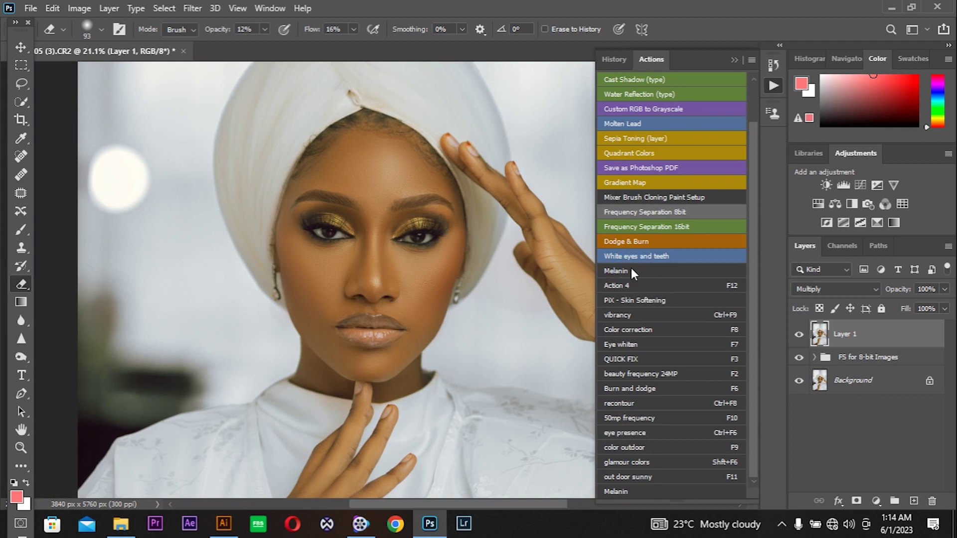
left_click(738, 61)
scroll(359, 230, "down", 3)
scroll(359, 230, "down", 2)
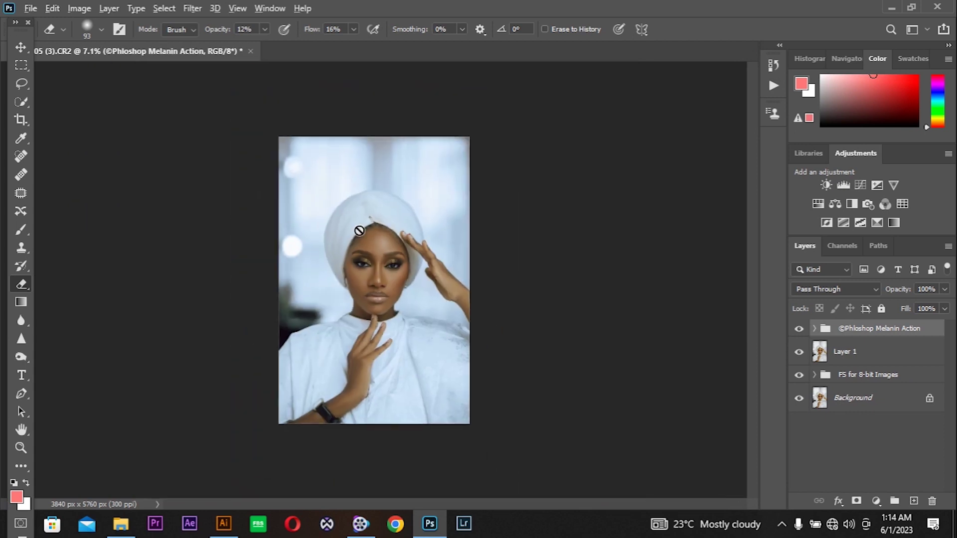
scroll(379, 244, "up", 3)
scroll(405, 263, "down", 2)
scroll(405, 263, "down", 1)
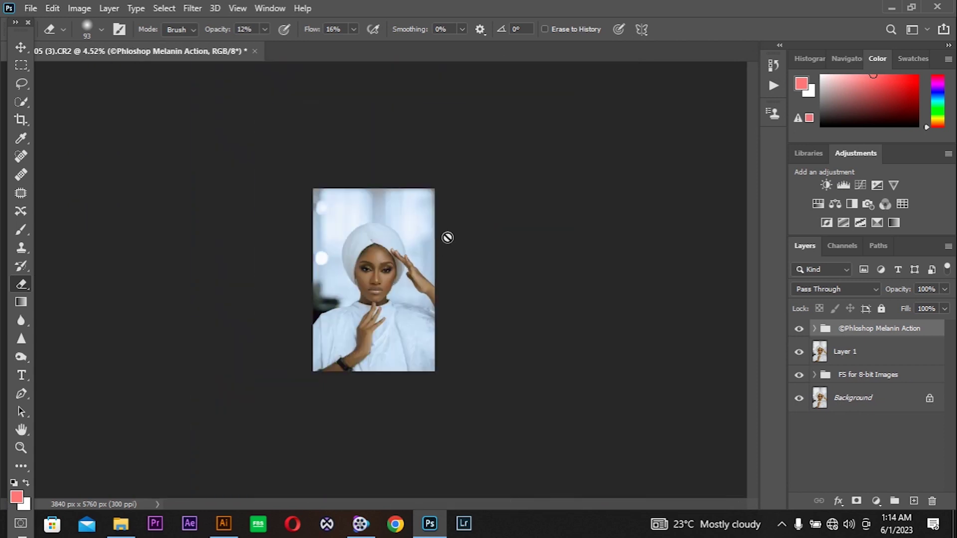
scroll(447, 237, "up", 6)
scroll(364, 280, "down", 1)
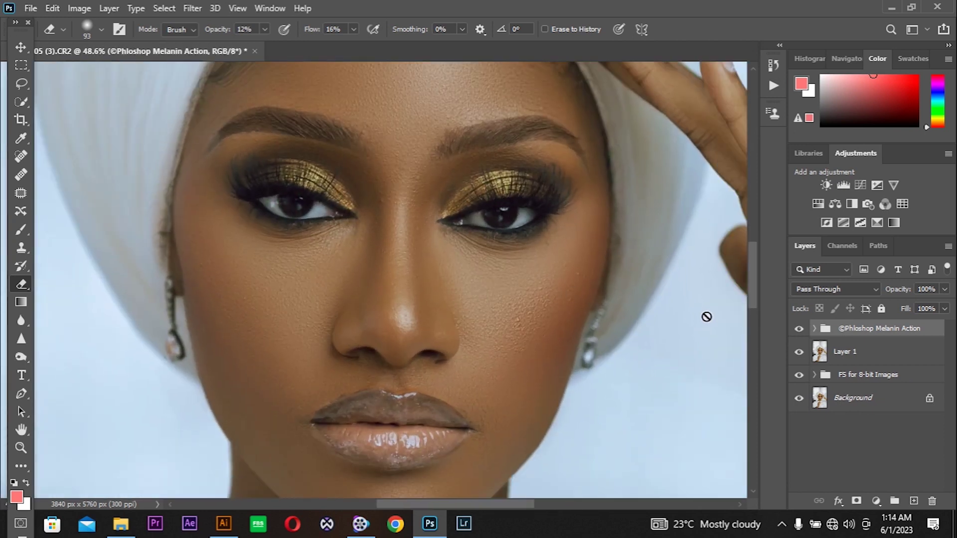
- Duplicate the Melanin Action group with Ctrl+J to strengthen the skin tone
key("ctrl+j")
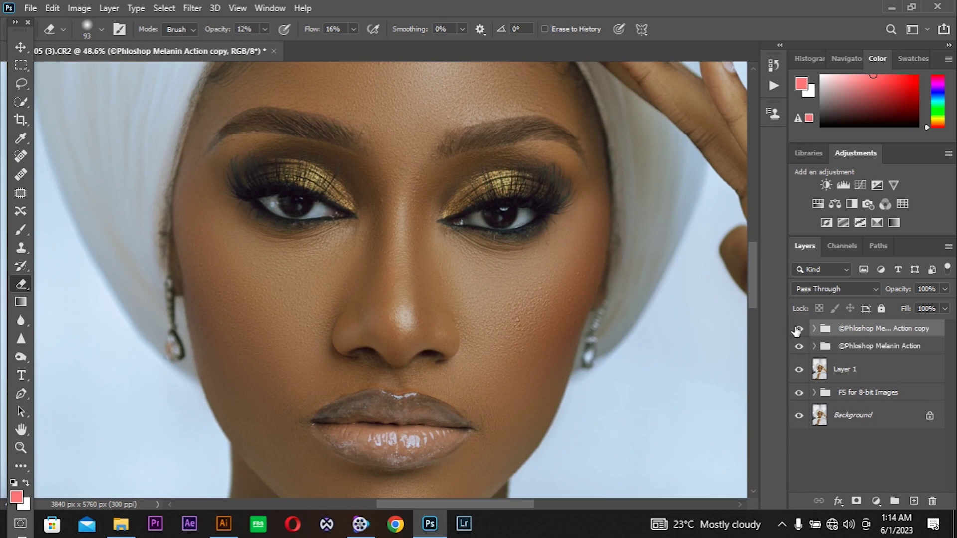
scroll(467, 223, "down", 3)
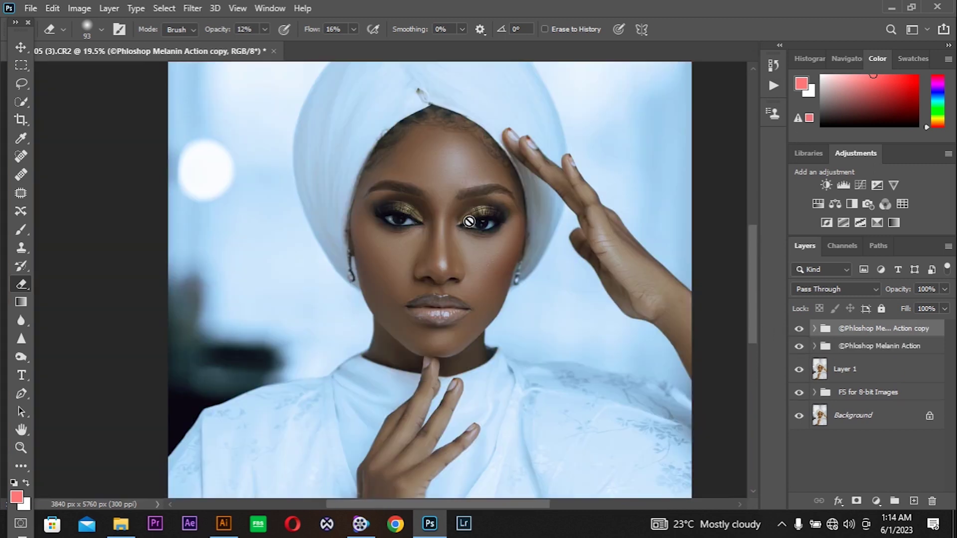
scroll(493, 200, "up", 4)
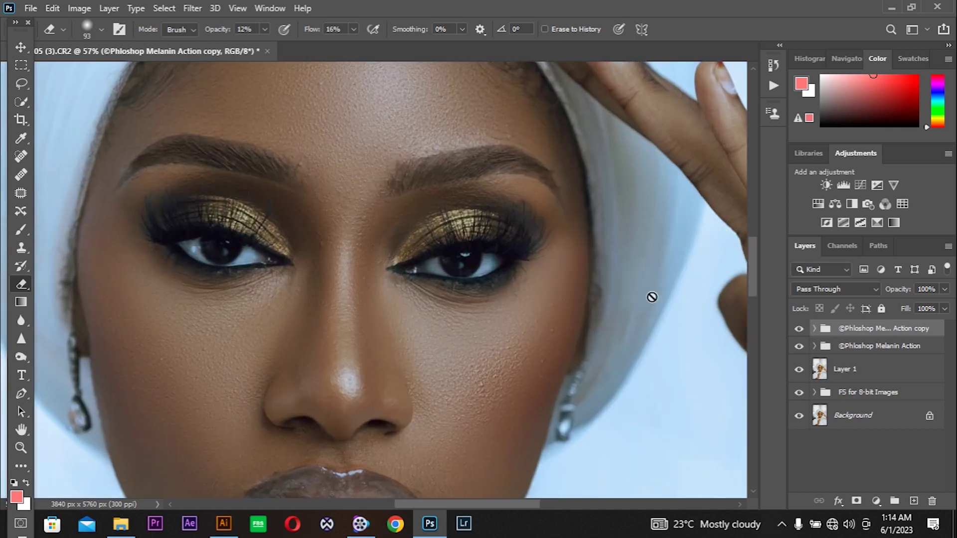
scroll(519, 252, "down", 5)
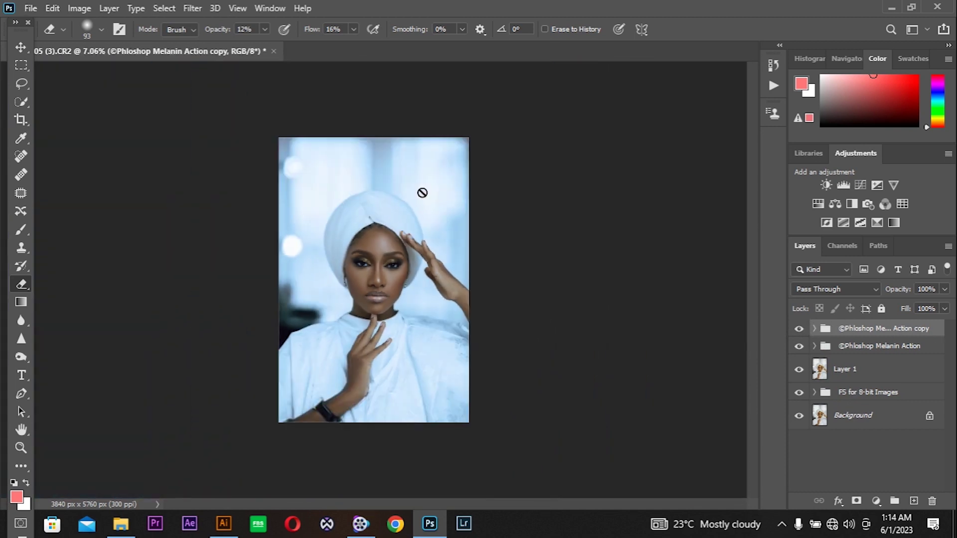
scroll(382, 259, "up", 5)
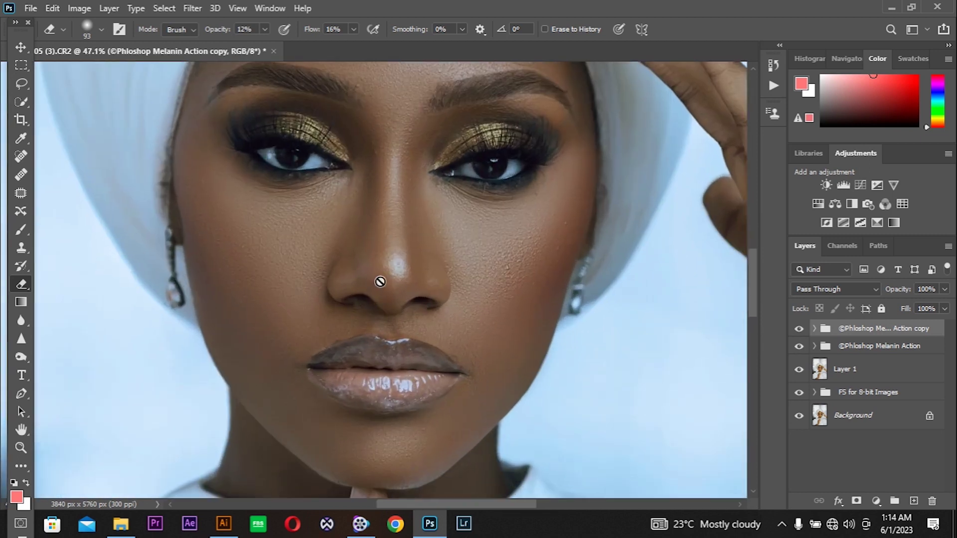
scroll(487, 260, "down", 4)
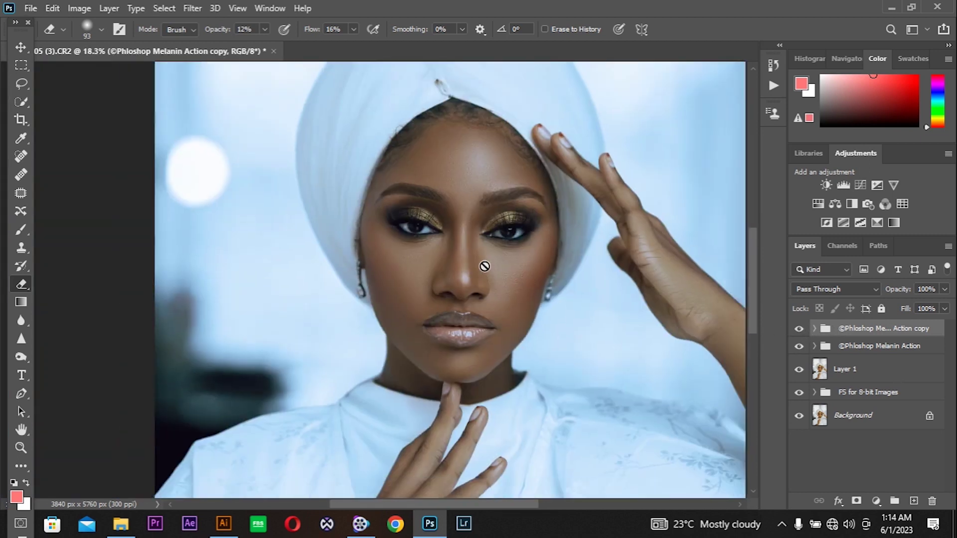
- Hide the Action copy group to compare, then add a layer mask to it
left_click(798, 328)
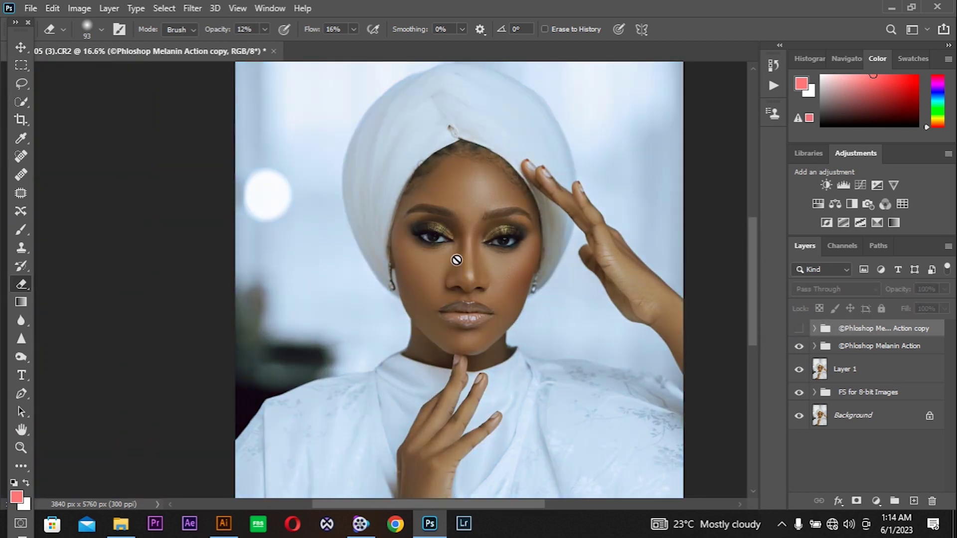
scroll(457, 260, "down", 3)
scroll(434, 258, "up", 3)
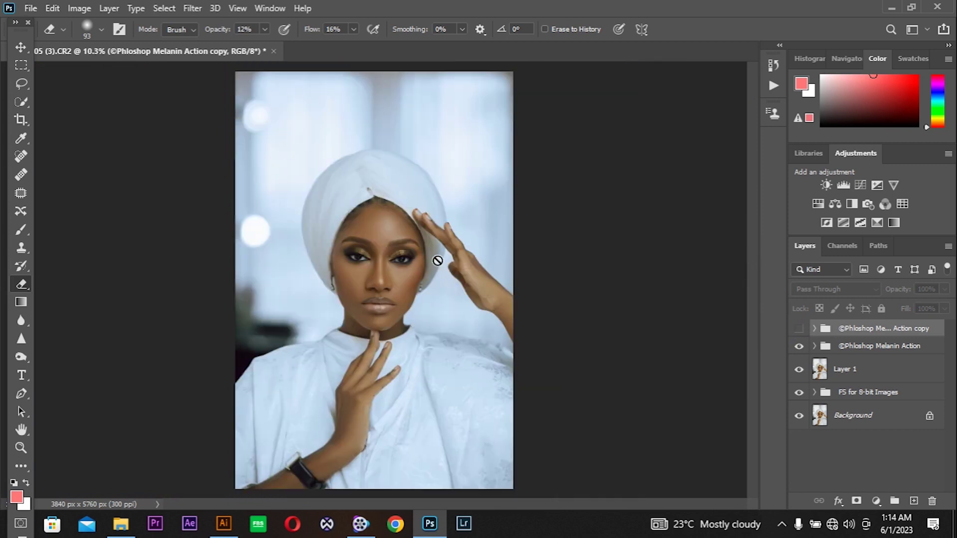
scroll(438, 256, "up", 5)
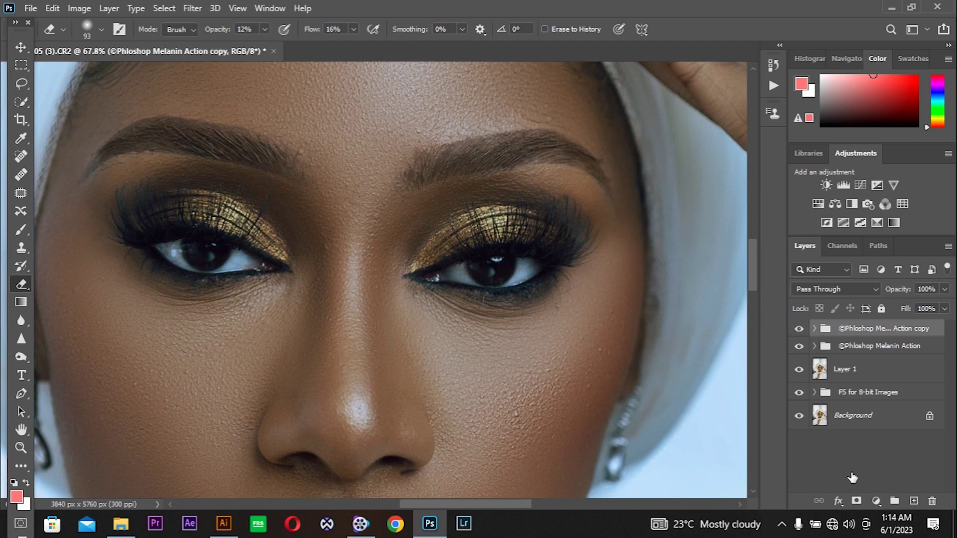
left_click(856, 501)
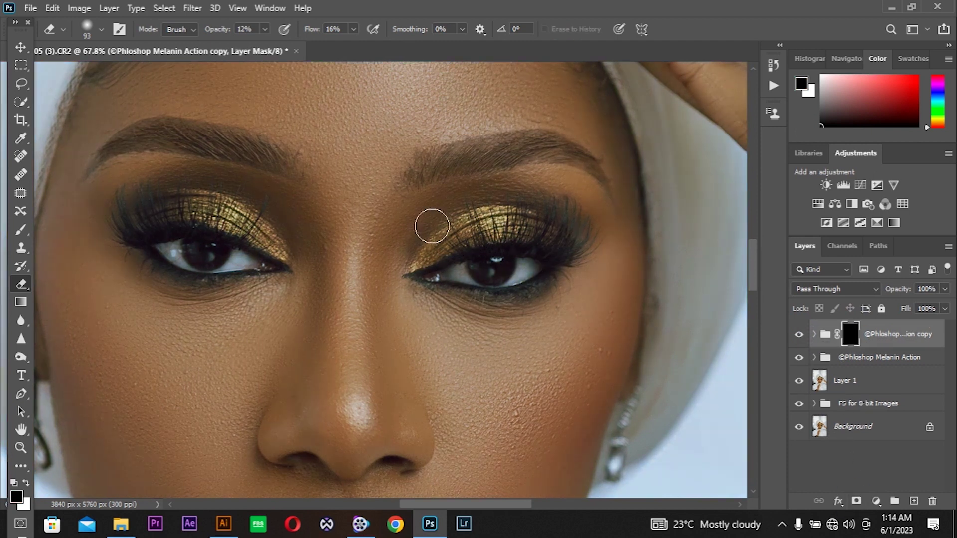
- Switch to the regular Brush tool and check its size and hardness settings
scroll(432, 227, "down", 5)
key("b")
scroll(348, 156, "up", 2)
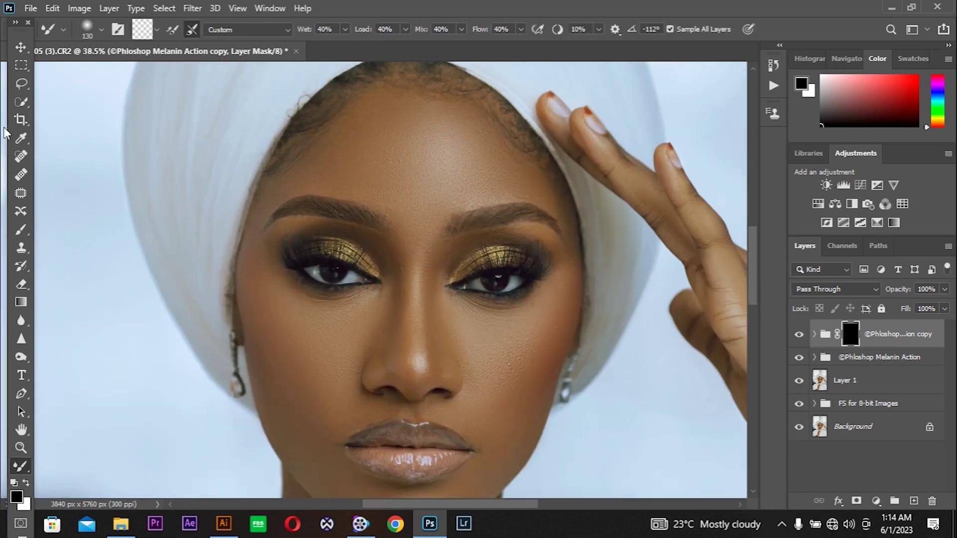
left_click(20, 230)
scroll(404, 159, "up", 1)
right_click(399, 150)
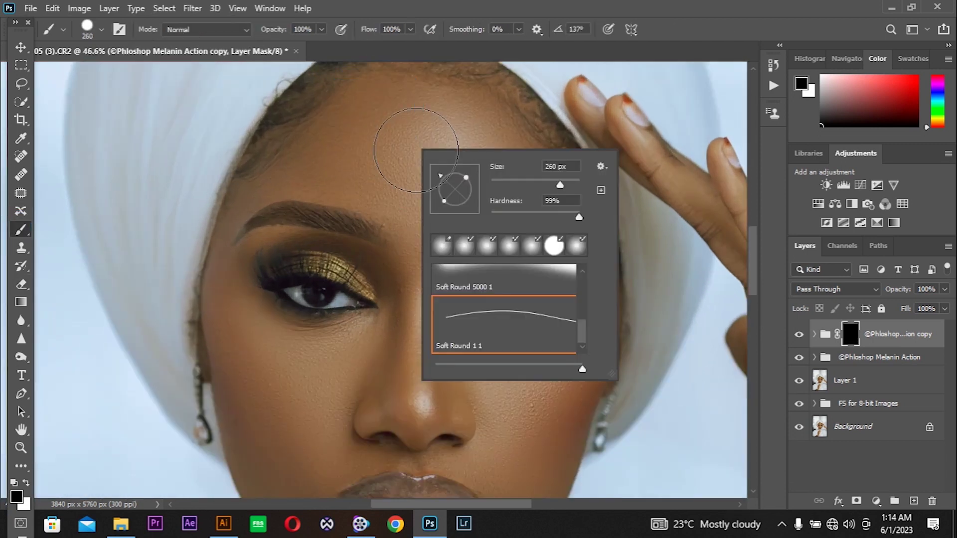
key("Escape")
- Paint the melanin skin tone back onto the forehead and along the hairline
left_click_drag(375, 156, 379, 188)
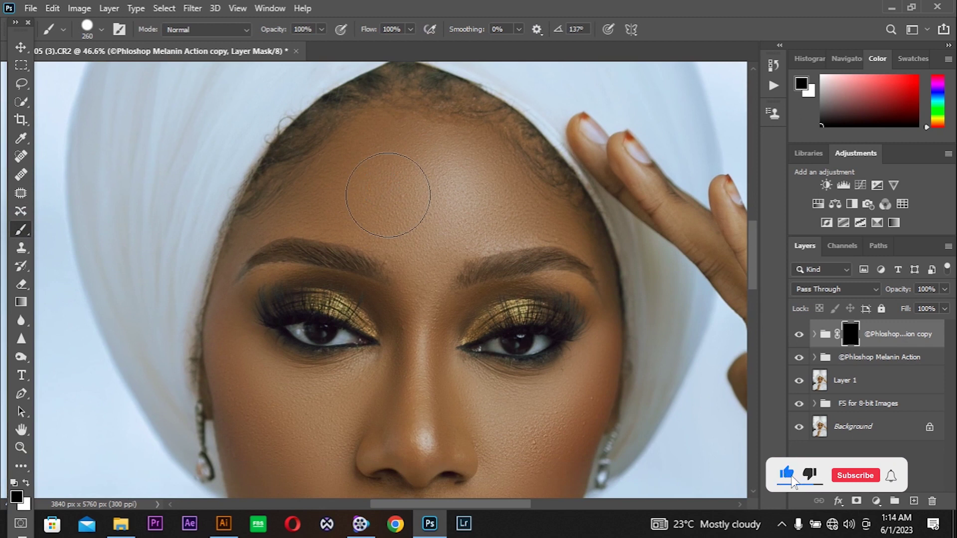
mouse_move(382, 242)
left_mouse_down()
mouse_move(441, 222)
mouse_move(408, 224)
mouse_move(401, 195)
mouse_move(413, 184)
mouse_move(345, 223)
mouse_move(397, 212)
mouse_move(421, 251)
mouse_move(378, 294)
mouse_move(372, 318)
mouse_move(308, 328)
mouse_move(287, 432)
mouse_move(320, 239)
mouse_move(285, 353)
mouse_move(306, 228)
mouse_move(330, 166)
mouse_move(366, 136)
mouse_move(421, 132)
mouse_move(436, 250)
mouse_move(389, 203)
left_mouse_up()
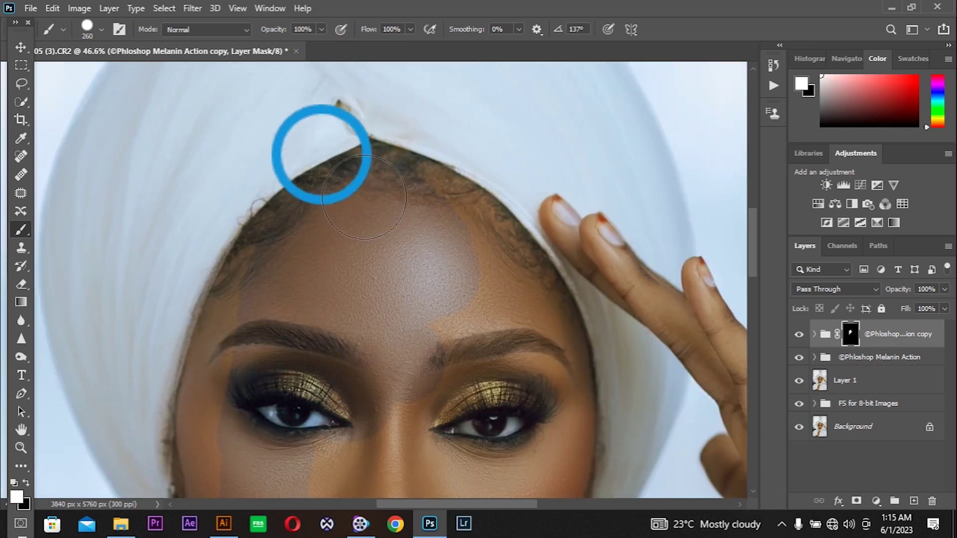
mouse_move(364, 197)
left_mouse_down()
mouse_move(374, 175)
mouse_move(470, 256)
mouse_move(433, 209)
mouse_move(501, 267)
mouse_move(486, 309)
left_mouse_up()
scroll(406, 252, "down", 5)
mouse_move(344, 324)
left_mouse_down()
mouse_move(358, 340)
mouse_move(459, 310)
mouse_move(416, 411)
mouse_move(331, 453)
mouse_move(459, 412)
mouse_move(511, 276)
mouse_move(502, 171)
mouse_move(519, 132)
mouse_move(538, 203)
mouse_move(540, 267)
mouse_move(491, 342)
left_mouse_up()
scroll(487, 261, "down", 5)
mouse_move(513, 261)
left_mouse_down()
mouse_move(503, 297)
mouse_move(449, 354)
mouse_move(431, 390)
mouse_move(446, 412)
mouse_move(458, 370)
mouse_move(450, 409)
mouse_move(343, 411)
mouse_move(325, 349)
mouse_move(278, 397)
mouse_move(284, 415)
mouse_move(430, 389)
mouse_move(316, 386)
mouse_move(295, 359)
mouse_move(248, 172)
mouse_move(307, 212)
mouse_move(309, 361)
mouse_move(279, 401)
mouse_move(258, 385)
mouse_move(233, 282)
mouse_move(237, 239)
mouse_move(237, 379)
mouse_move(252, 339)
mouse_move(230, 257)
mouse_move(252, 160)
left_mouse_up()
scroll(256, 219, "up", 3)
scroll(228, 171, "up", 3)
scroll(252, 208, "up", 3)
- Paint brow to hairline, shrink the brush to 162 px, and paint down the jawline to the neck
mouse_move(252, 208)
left_mouse_down()
mouse_move(305, 177)
mouse_move(234, 278)
mouse_move(202, 361)
mouse_move(246, 263)
mouse_move(311, 166)
mouse_move(360, 148)
mouse_move(450, 200)
mouse_move(521, 303)
left_mouse_up()
scroll(384, 139, "down", 5)
mouse_move(371, 194)
left_mouse_down()
mouse_move(369, 309)
mouse_move(369, 244)
left_mouse_up()
scroll(299, 128, "down", 3)
scroll(267, 284, "up", 4)
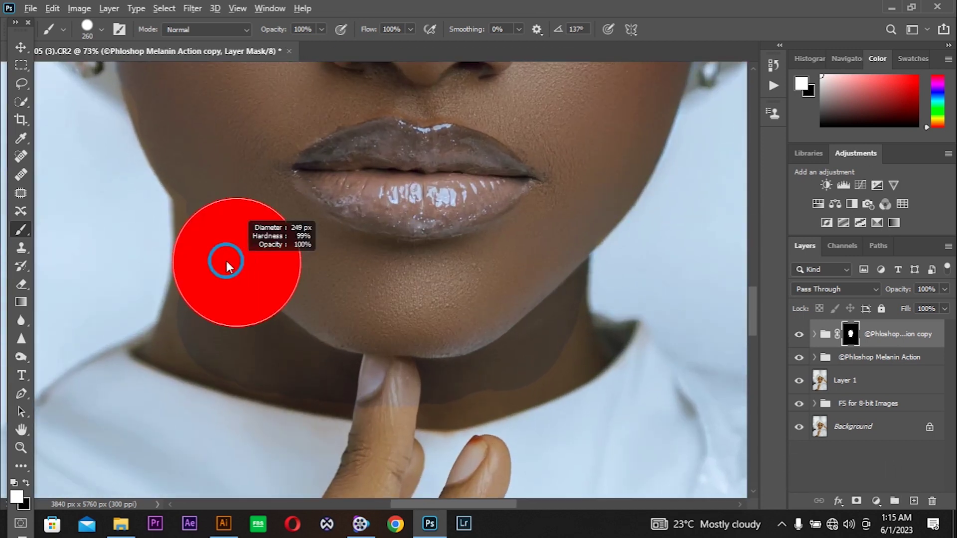
left_click_drag(227, 264, 214, 274)
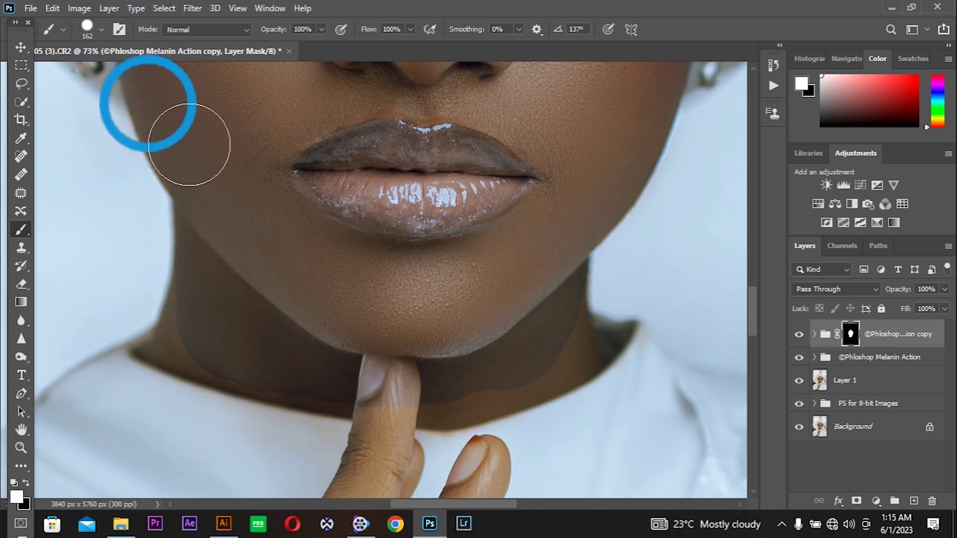
mouse_move(189, 144)
left_mouse_down()
mouse_move(175, 117)
mouse_move(217, 227)
mouse_move(186, 335)
left_mouse_up()
key("bracketleft")
key("bracketleft")
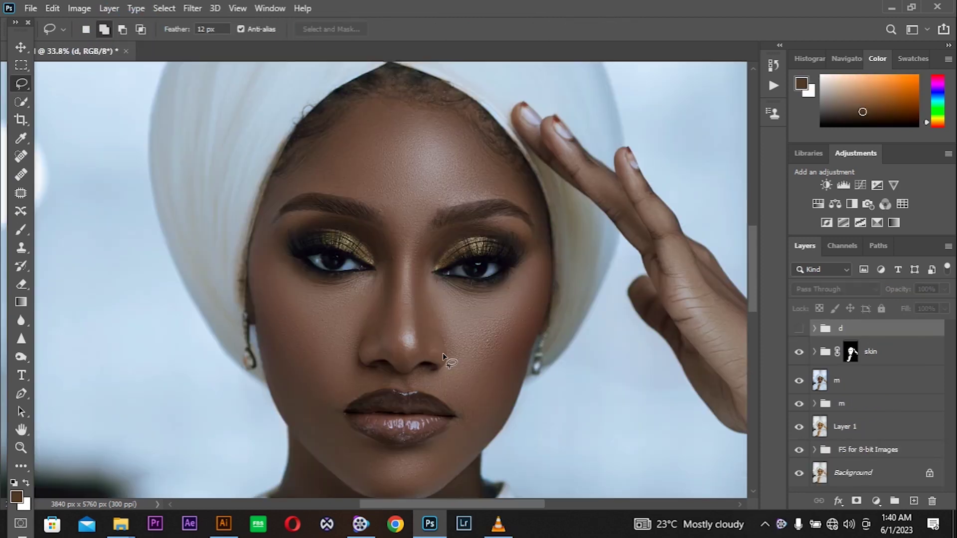
- Compare the skin and d groups on and off, then stamp all visible layers into new Layer 2
left_click(798, 352)
left_click(799, 351)
left_click(799, 329)
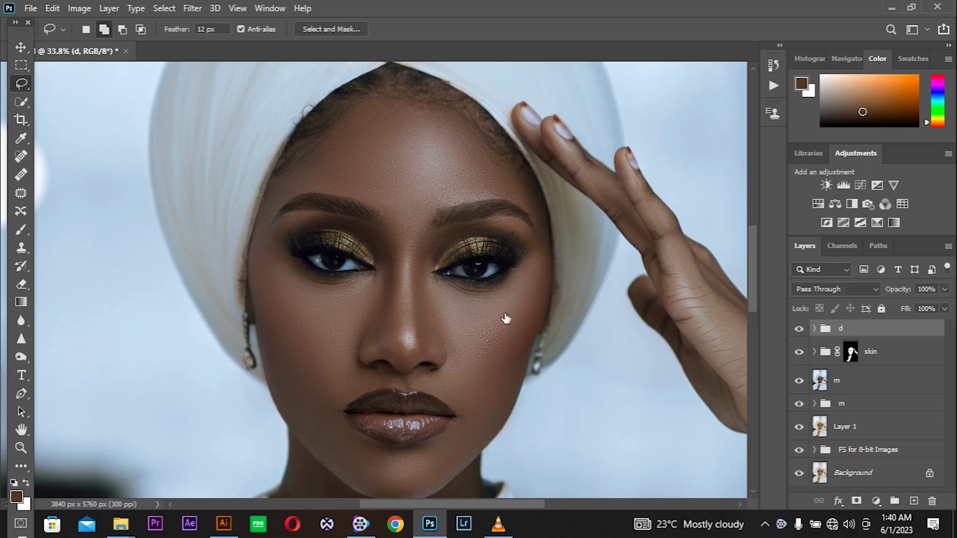
scroll(429, 303, "down", 8)
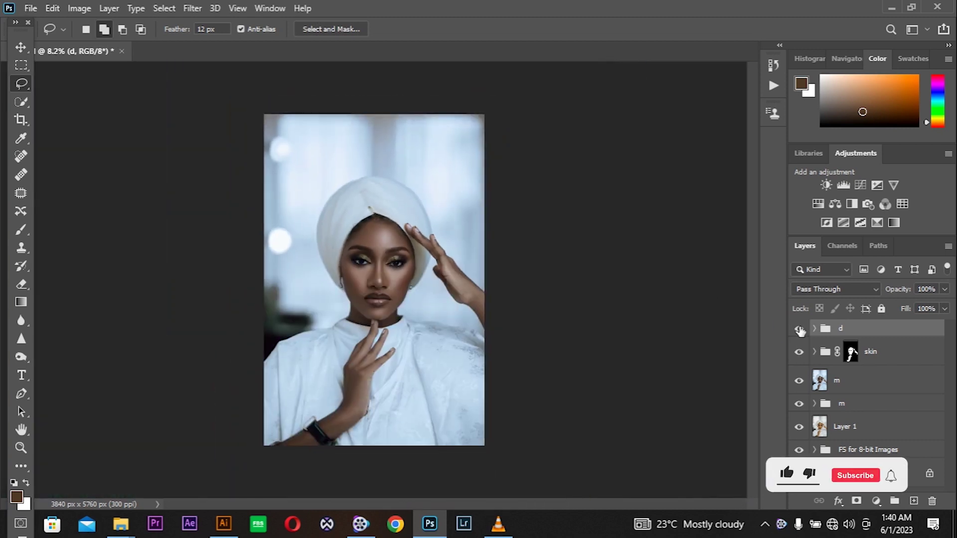
left_click(799, 329)
left_click(799, 328)
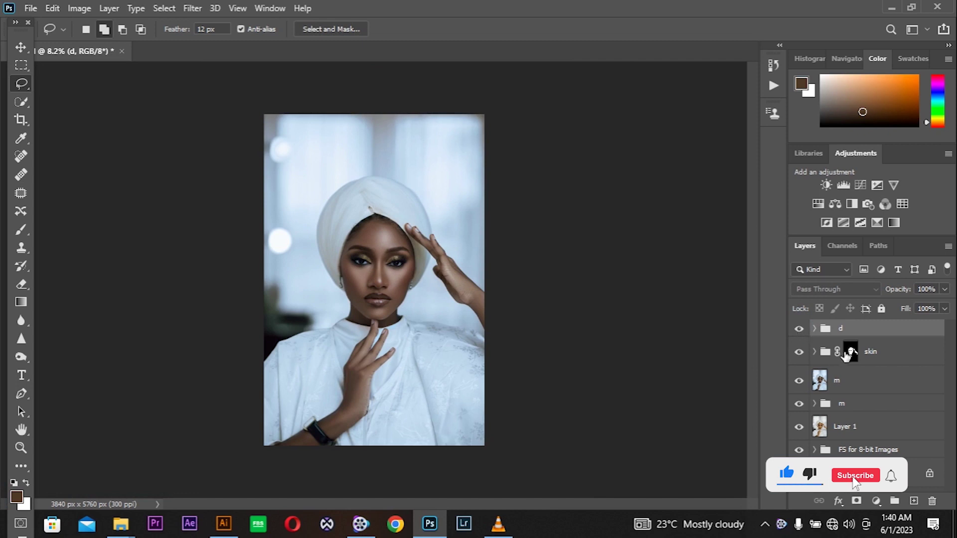
left_click(857, 378, "shift")
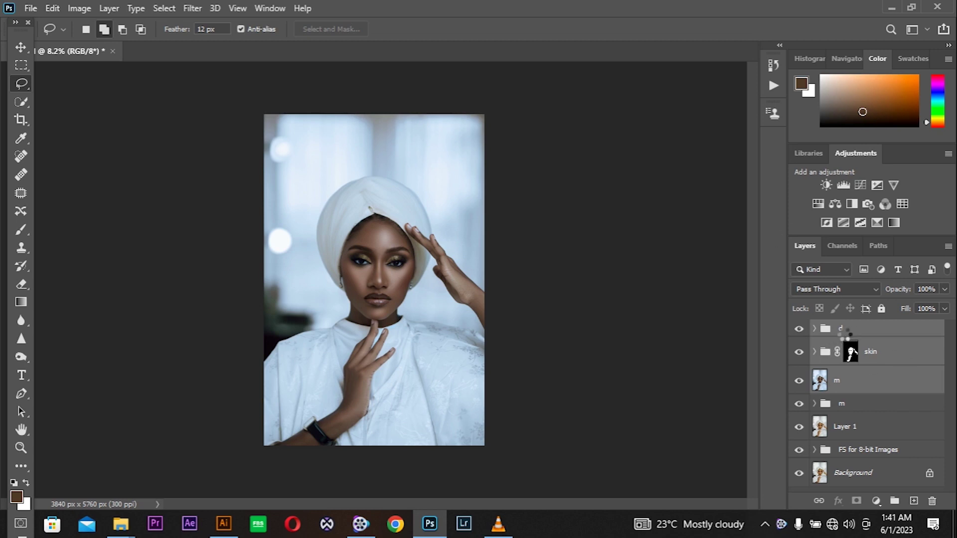
key("ctrl+shift+alt+e")
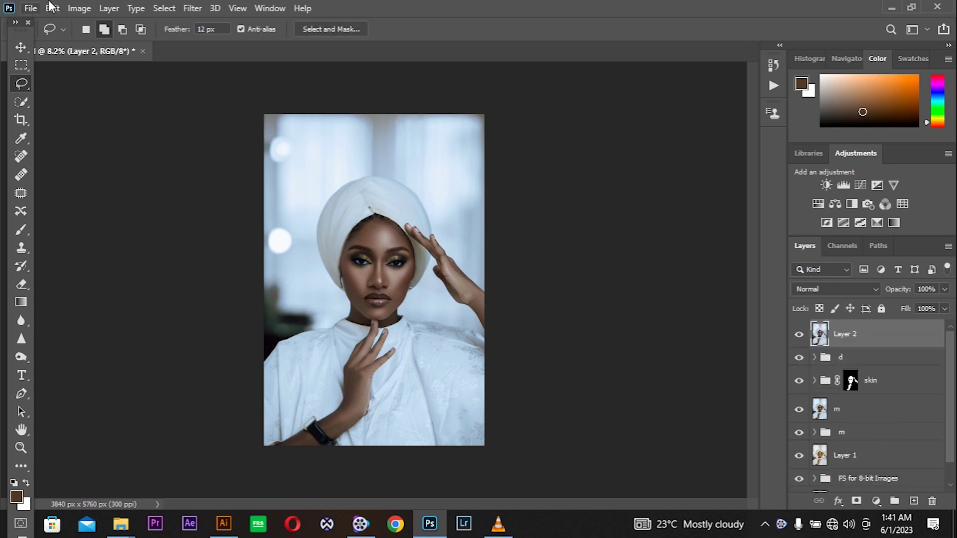
- In the Camera Raw Filter, set saturation to Blues -75, Purples -99, Magentas -100
left_click(191, 9)
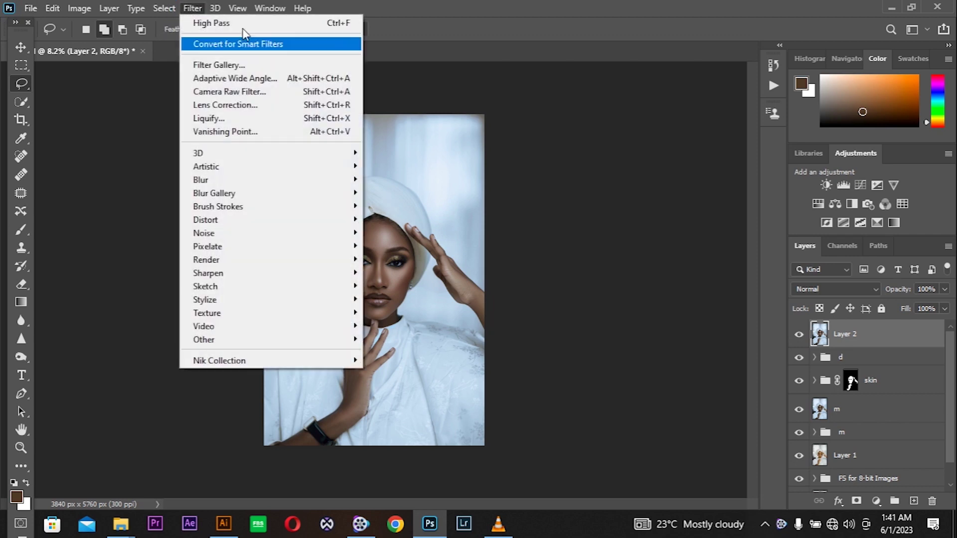
left_click(251, 90)
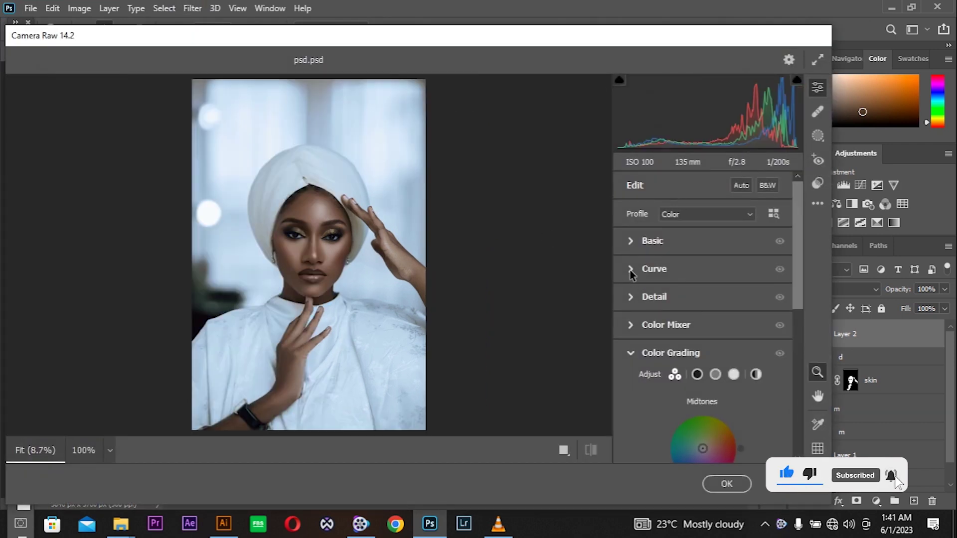
left_click(700, 325)
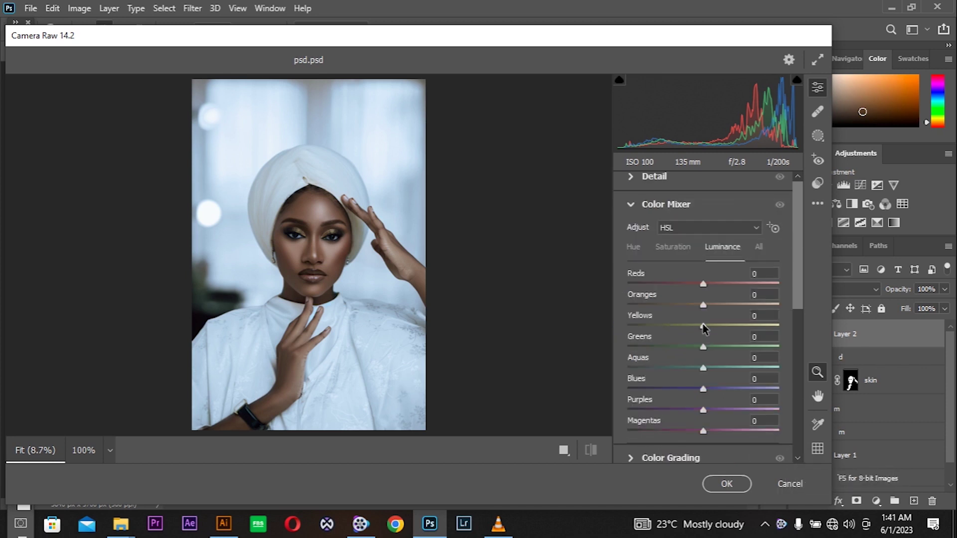
scroll(698, 329, "down", 1)
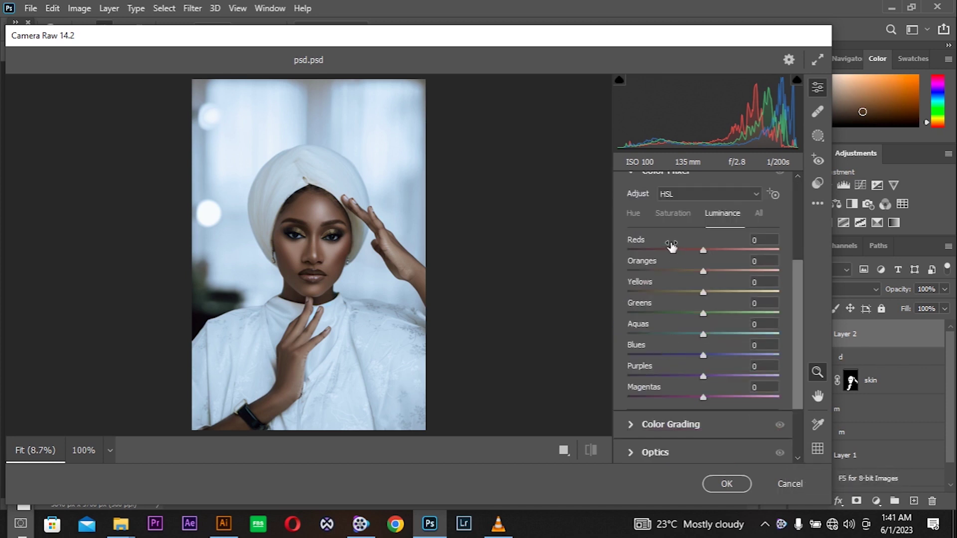
left_click(671, 215)
left_click(647, 355)
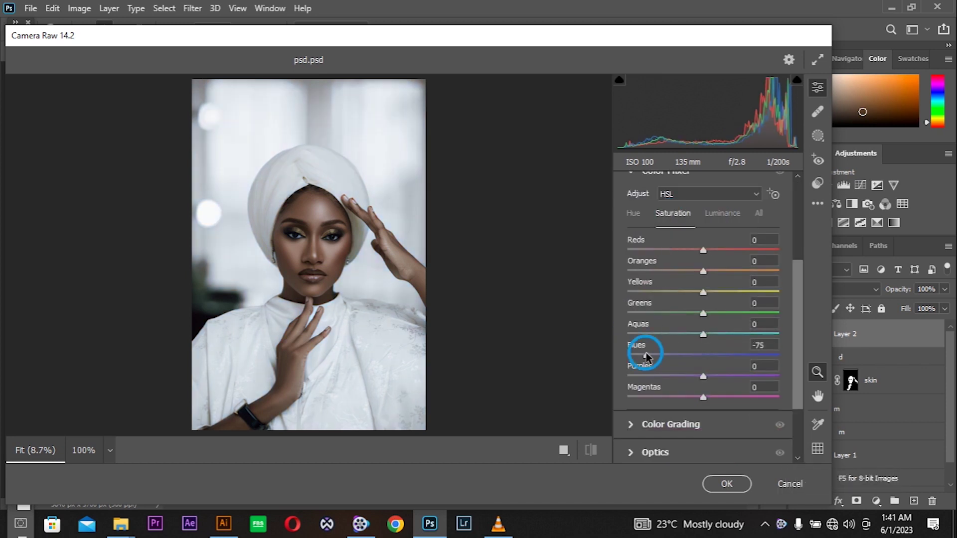
left_click(628, 376)
left_click(626, 397)
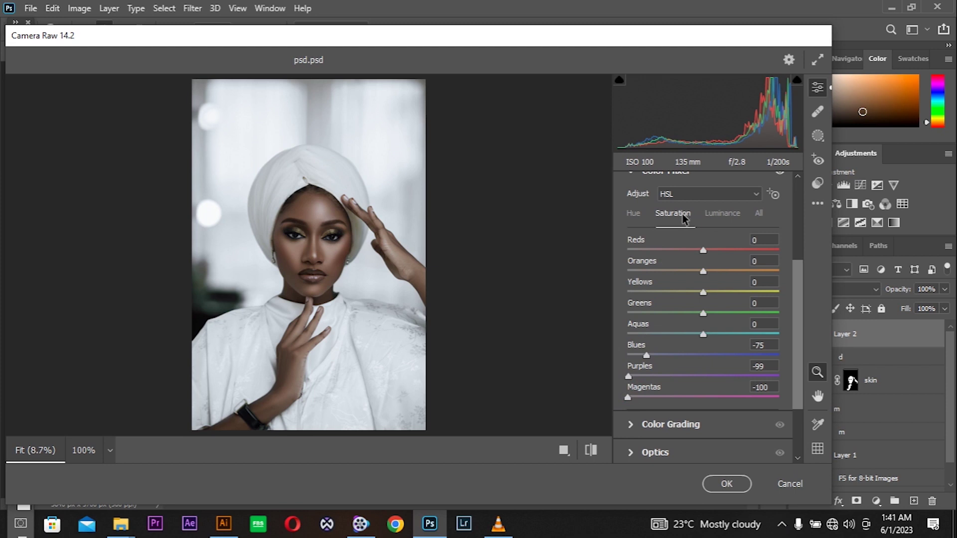
- Set Color Mixer luminance to Blues about -5 and Purples +31
left_click(719, 216)
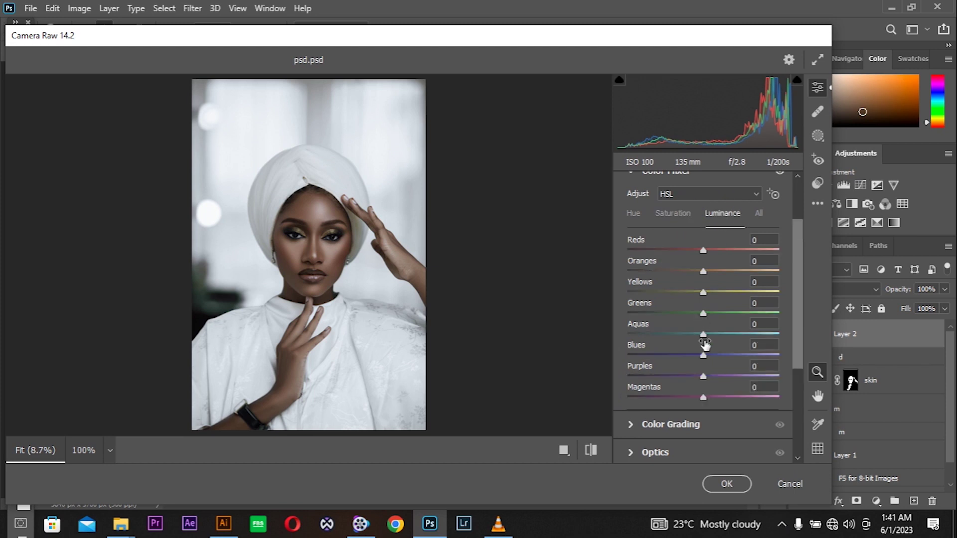
left_click(726, 355)
left_click_drag(726, 355, 693, 344)
left_click(726, 375)
left_click(700, 354)
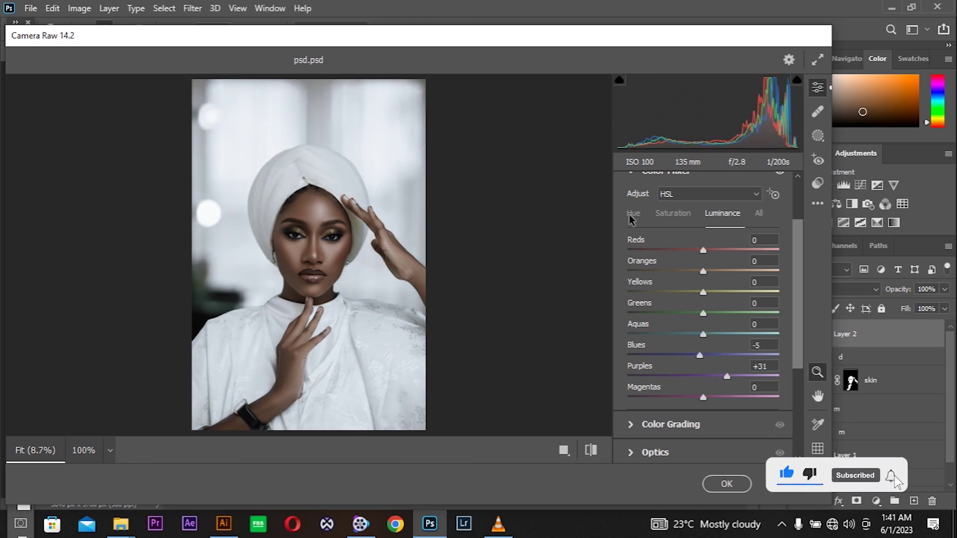
- Raise Basic Highlights to +1 and Shadows to +19, then apply the filter to Layer 2
scroll(629, 219, "up", 3)
left_click(631, 240)
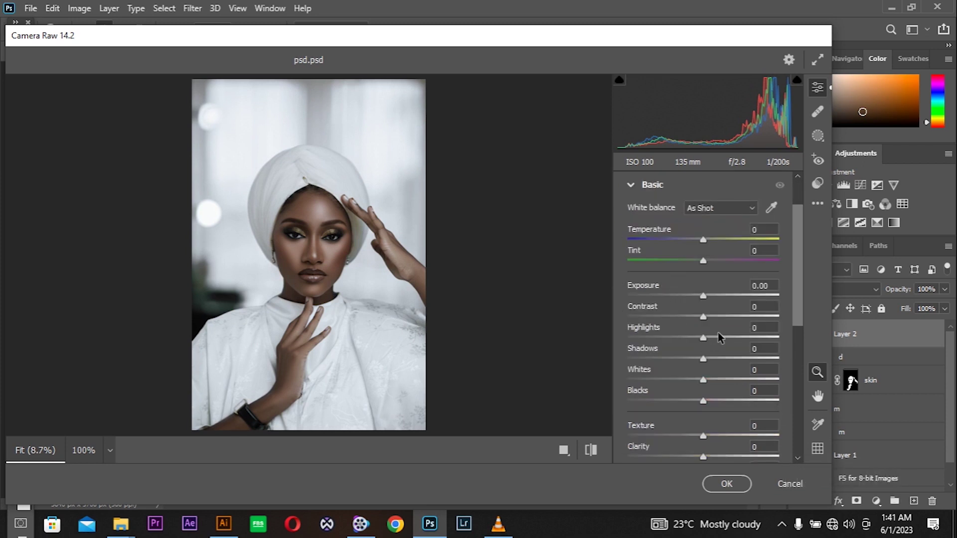
mouse_move(717, 340)
left_mouse_down()
mouse_move(725, 342)
mouse_move(705, 344)
left_mouse_up()
left_click(716, 358)
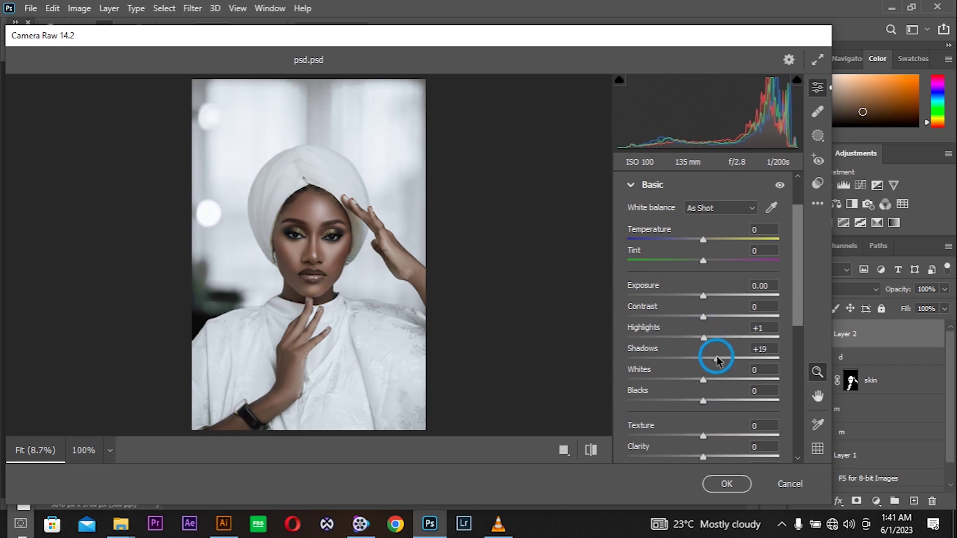
left_click(737, 484)
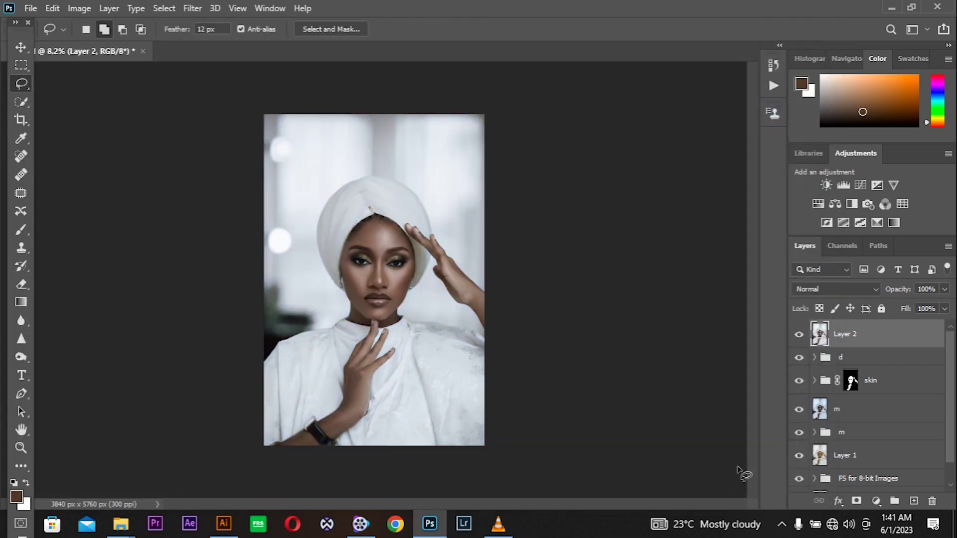
- Zoom in and pan across the model's eyes, nose and lips to inspect skin detail
scroll(389, 268, "up", 2)
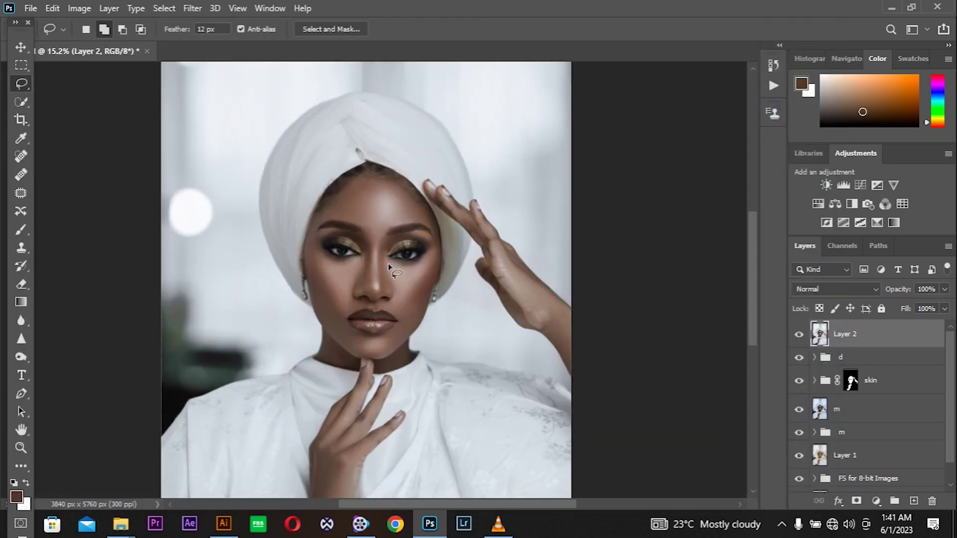
scroll(389, 268, "up", 6)
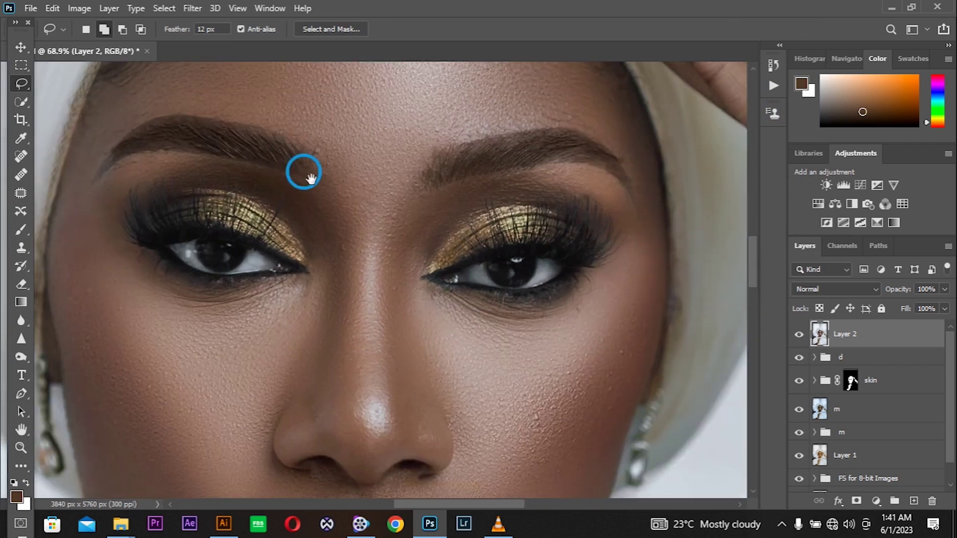
left_click_drag(303, 166, 345, 218)
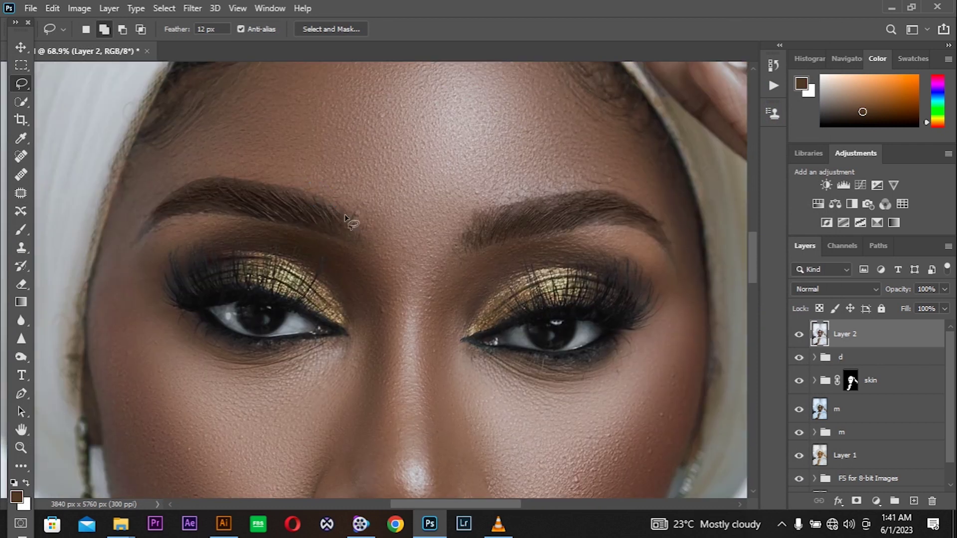
left_click_drag(381, 258, 413, 203)
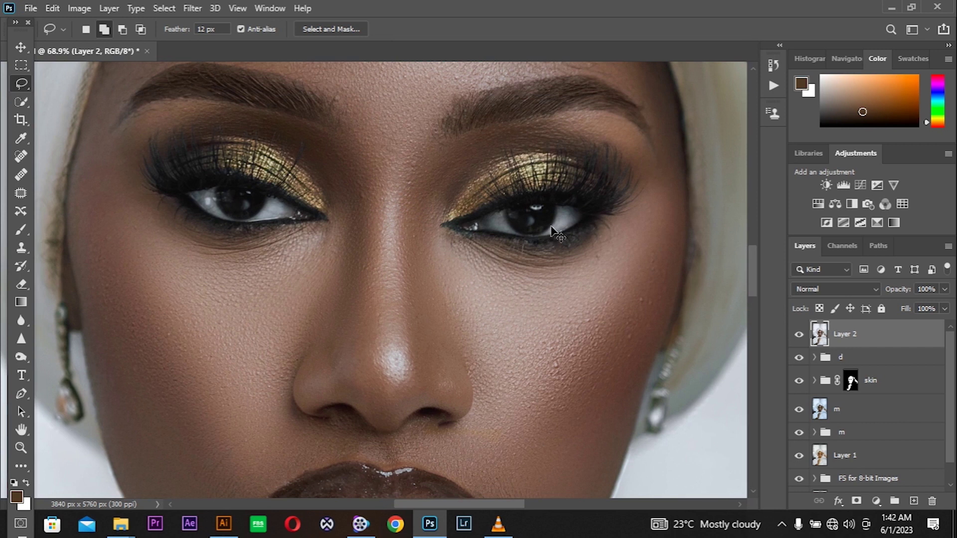
- Duplicate Layer 2 and apply a High Pass filter at radius 2.0 to the copy
key("ctrl+j")
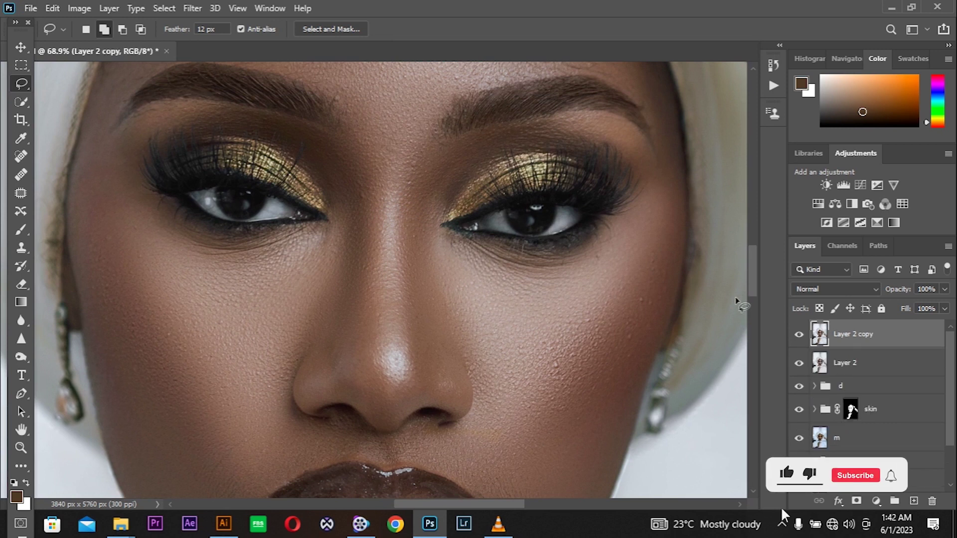
left_click(192, 8)
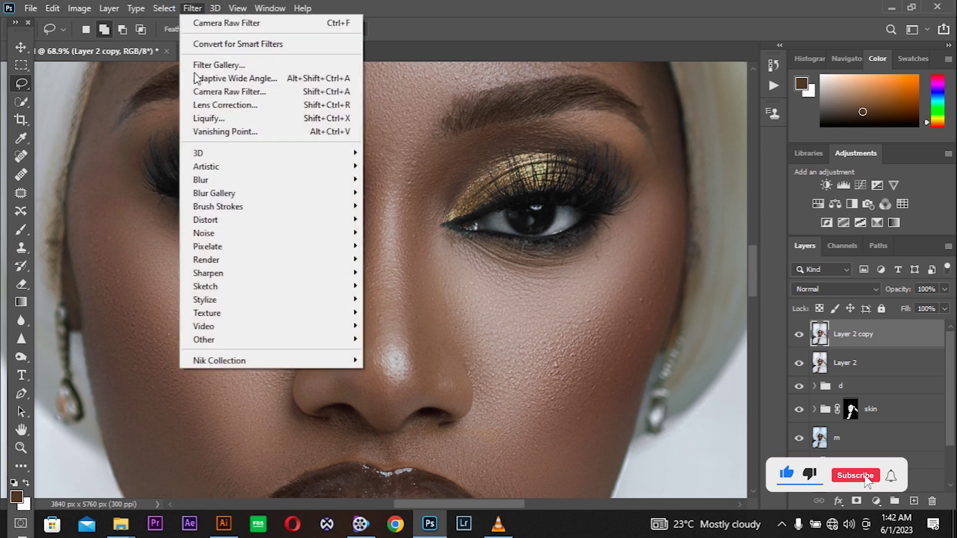
mouse_move(299, 339)
left_click(394, 348)
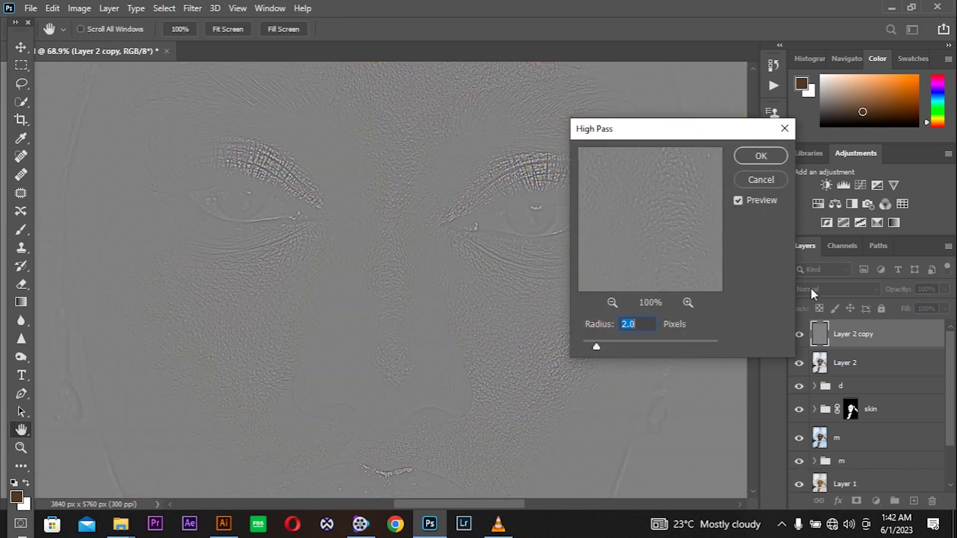
key("Return")
- Blend the high-pass copy as Linear Light at 80% opacity, comparing it on and off
left_click(817, 288)
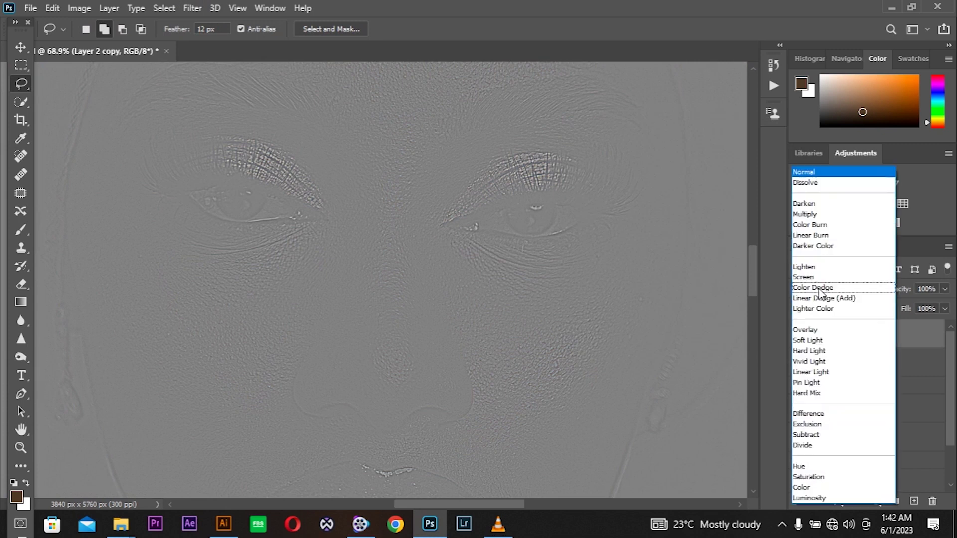
left_click(816, 372)
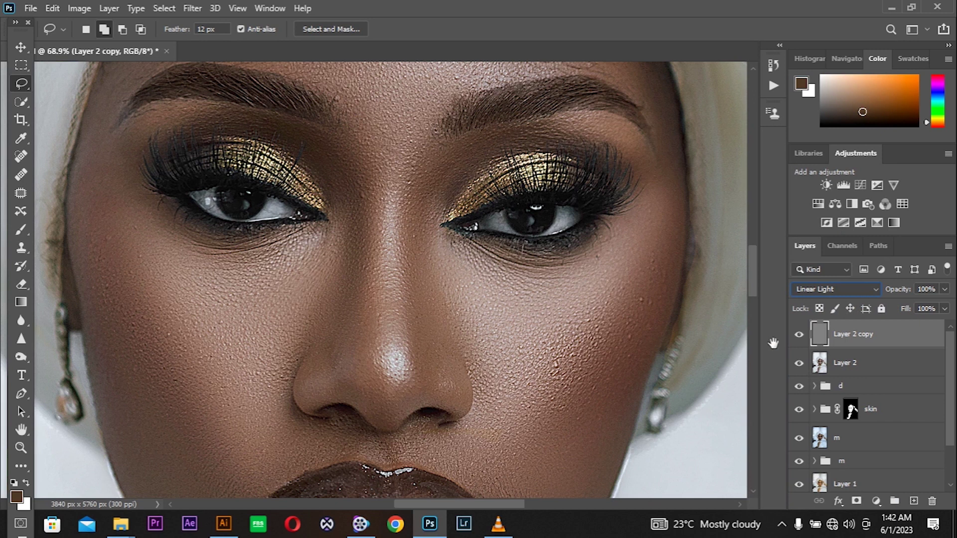
left_click(799, 337)
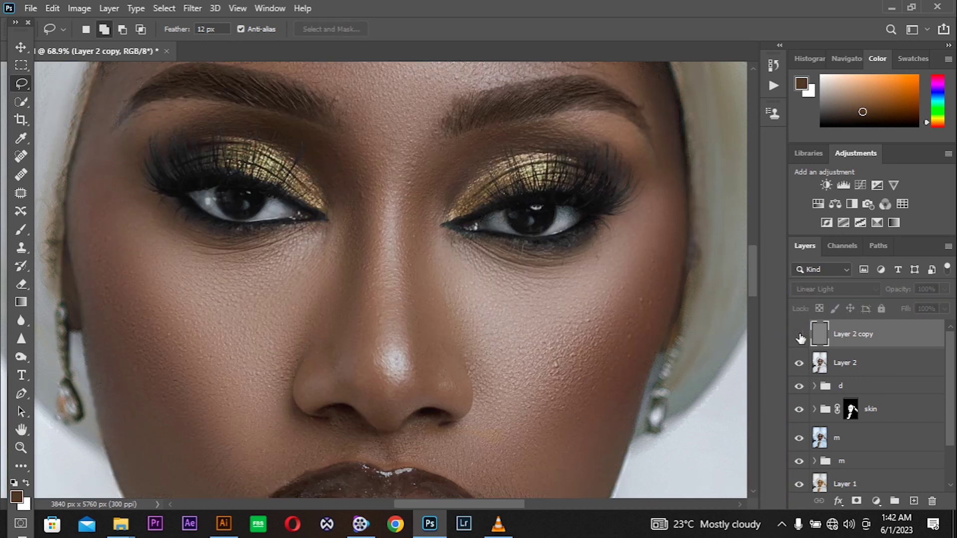
left_click(799, 338)
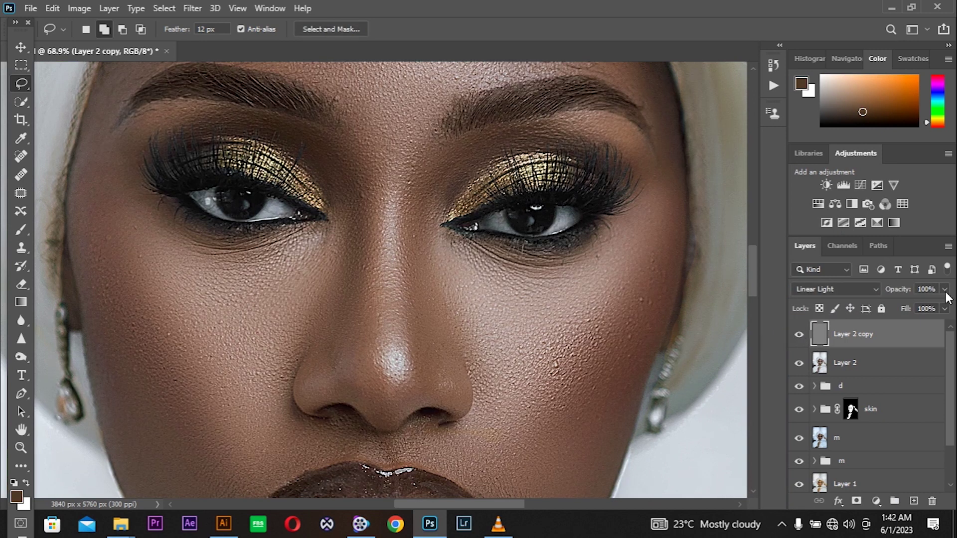
left_click(938, 288)
type("80")
key("Return")
scroll(448, 288, "down", 5)
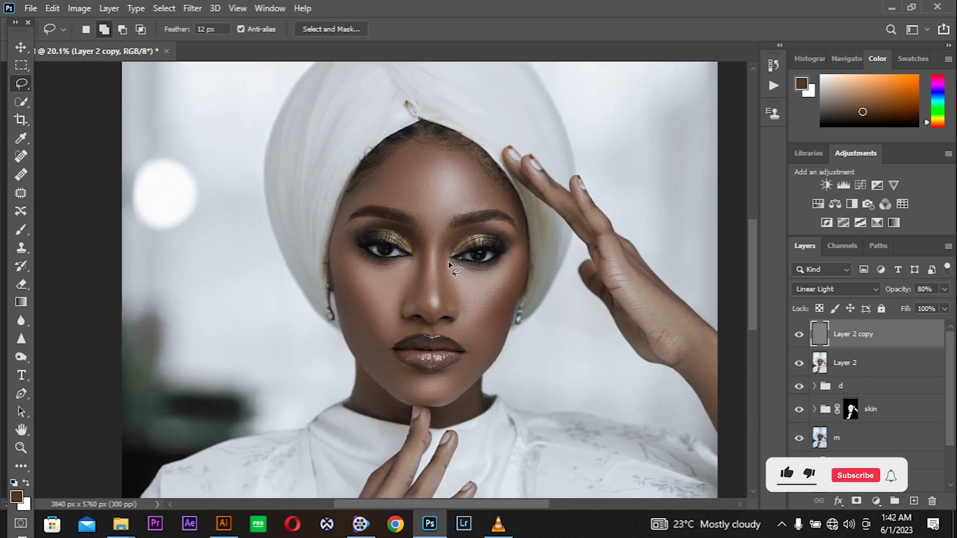
scroll(447, 261, "down", 3)
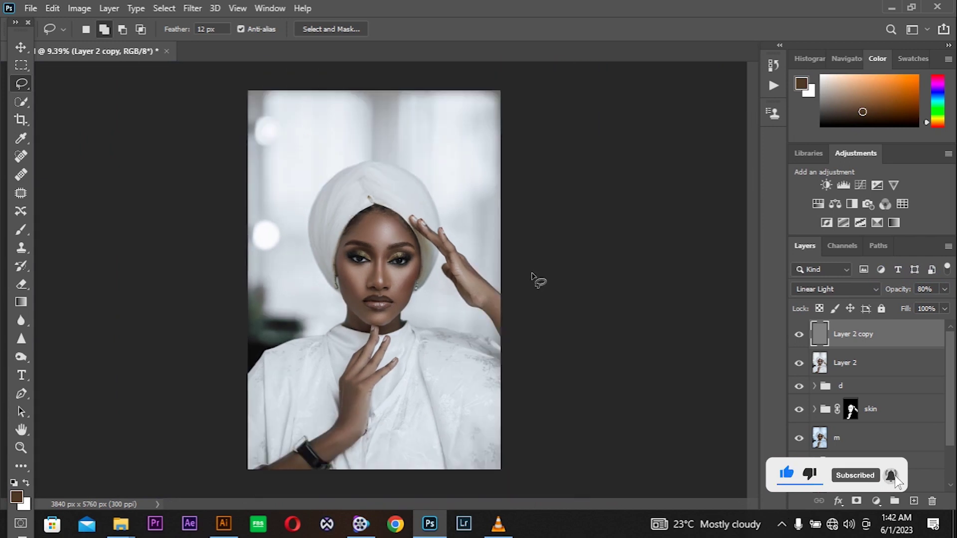
left_click(799, 334)
left_click(799, 362)
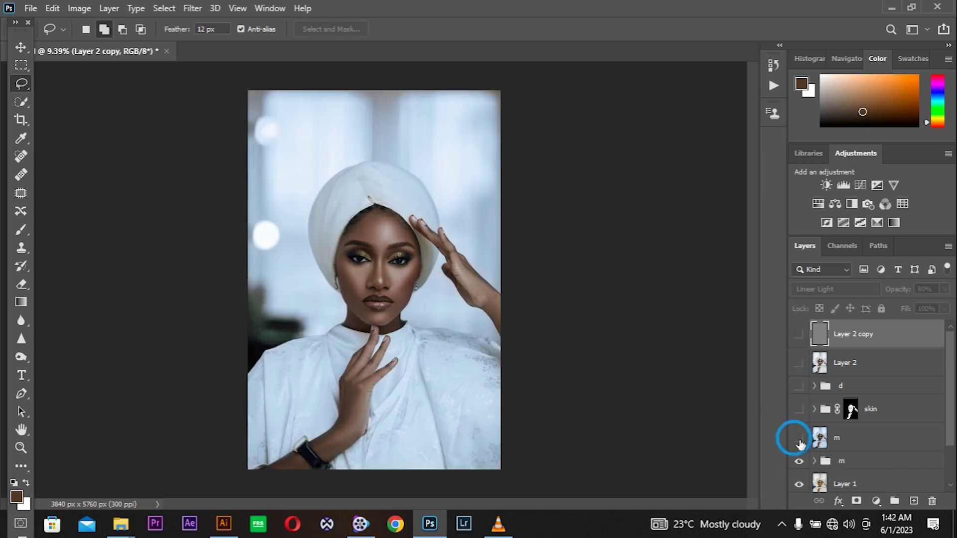
left_click(799, 484, "alt")
scroll(801, 468, "down", 2)
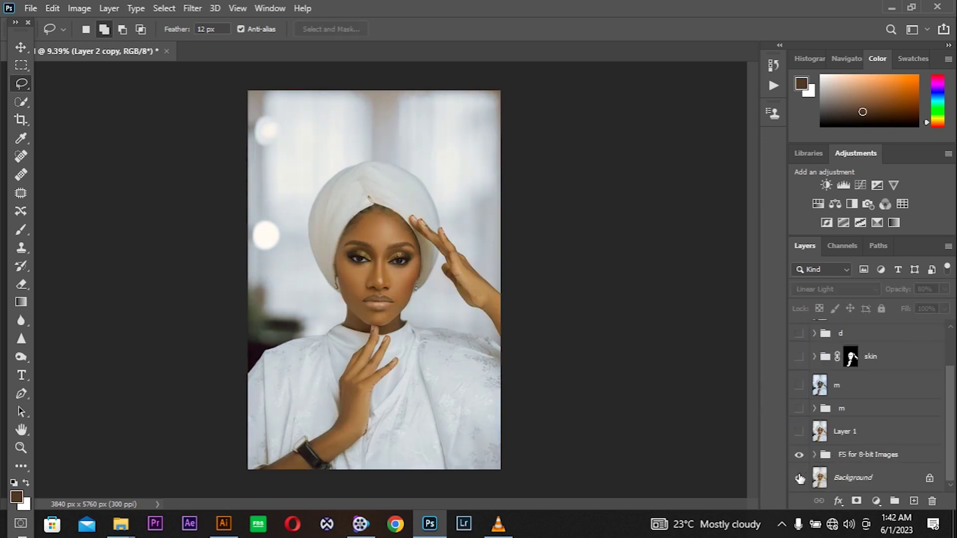
left_click(799, 454)
left_click(799, 409)
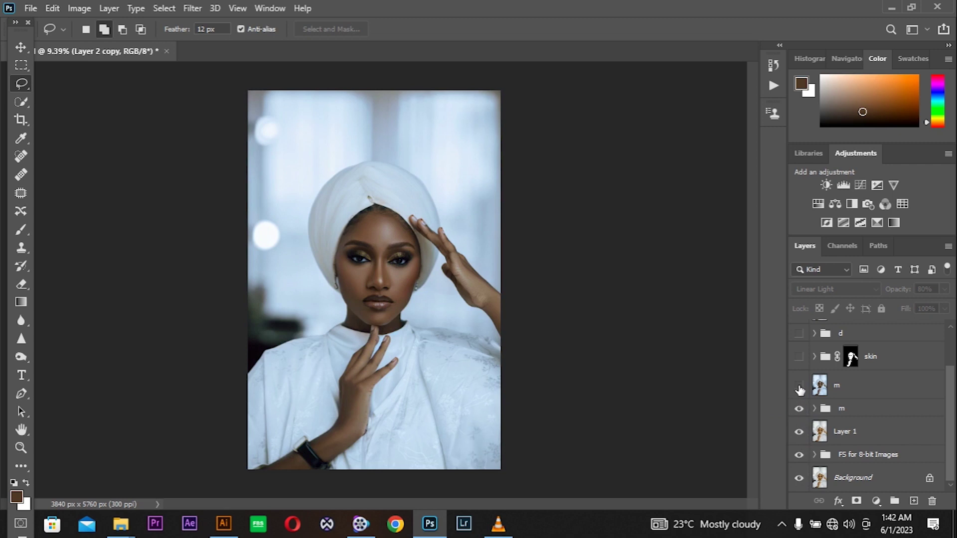
left_click(799, 385)
left_click(799, 356)
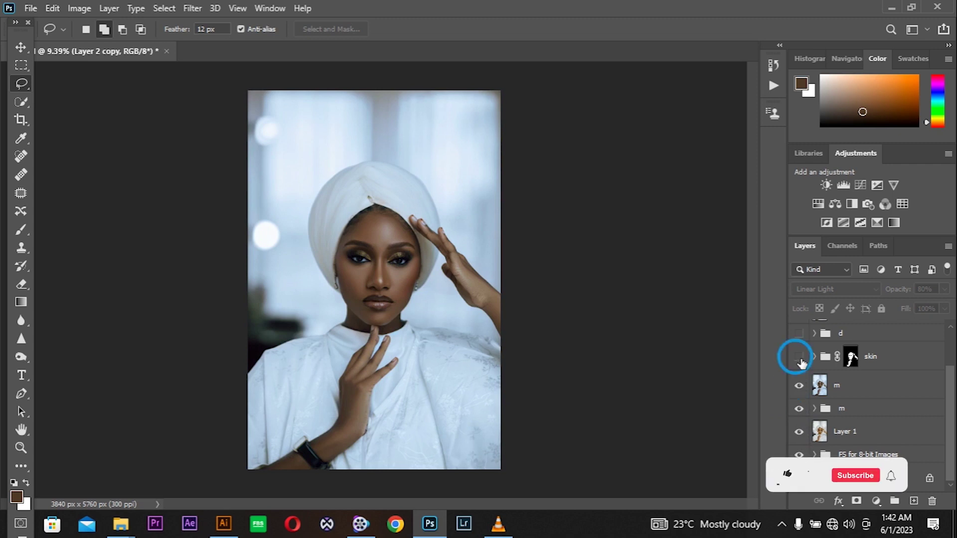
scroll(800, 362, "up", 2)
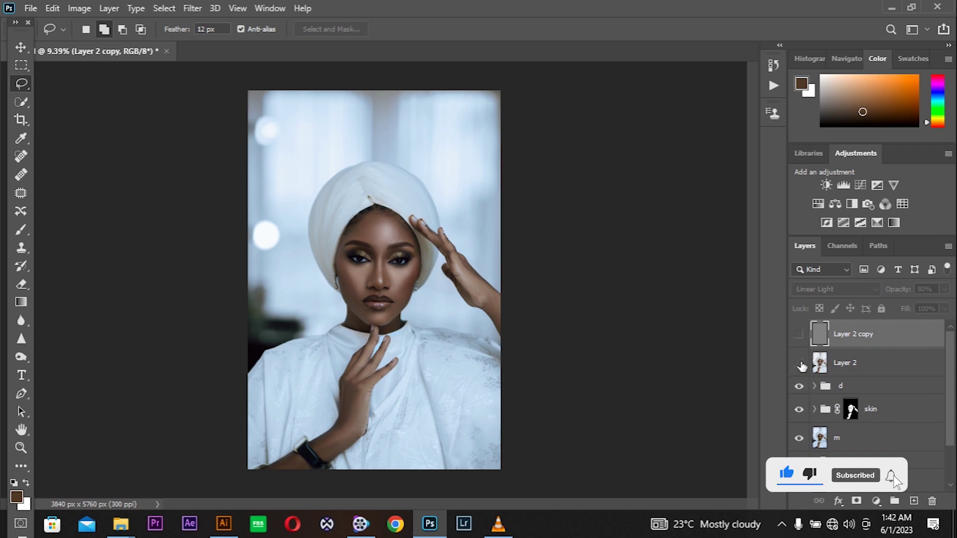
left_click(800, 366)
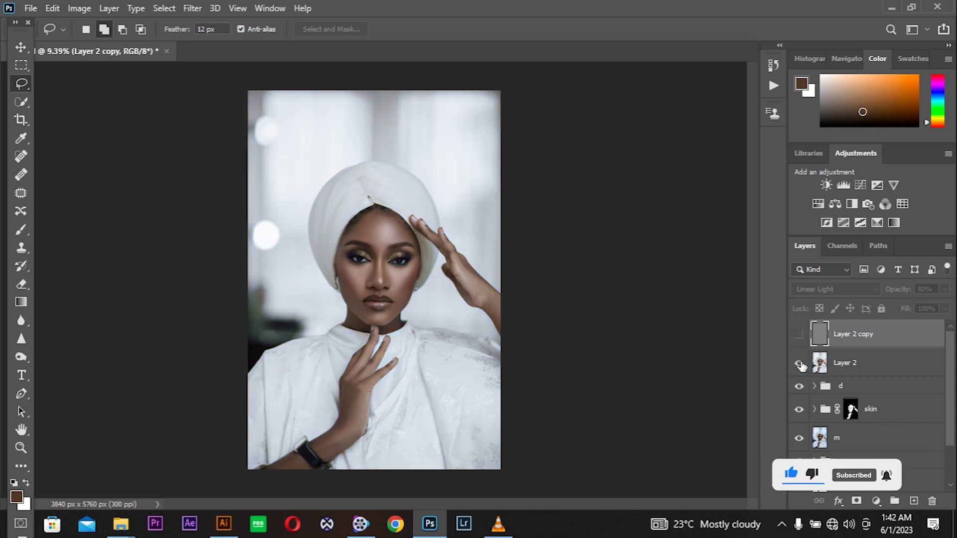
left_click(799, 335)
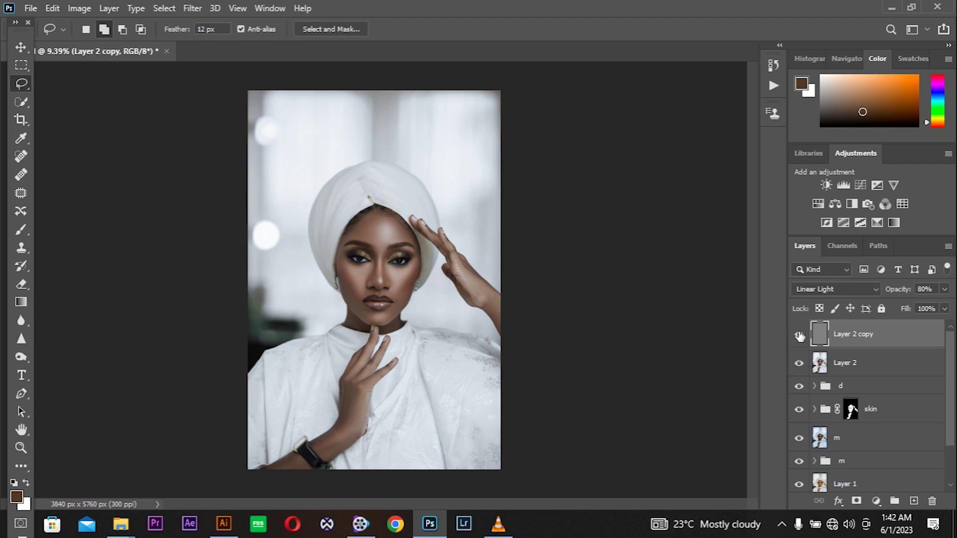
scroll(394, 285, "up", 5)
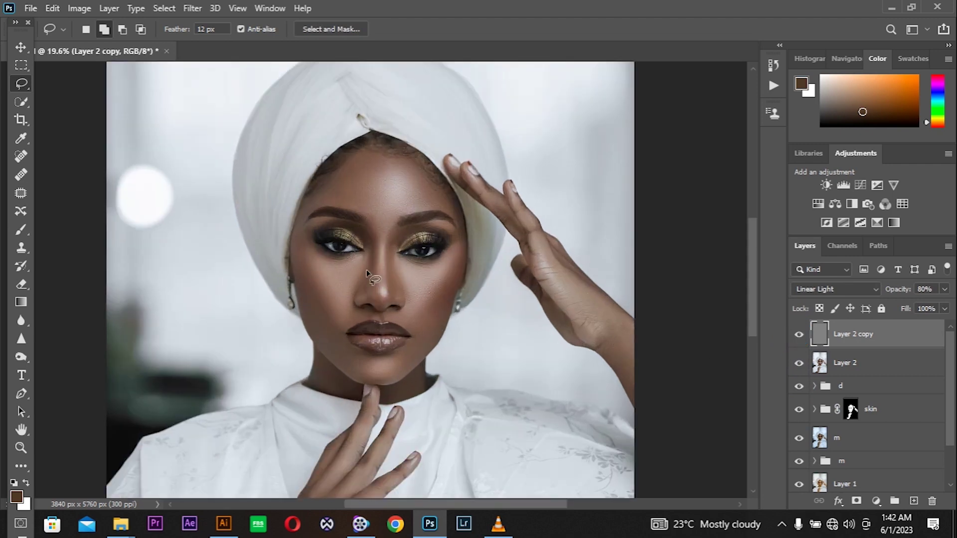
scroll(364, 273, "down", 5)
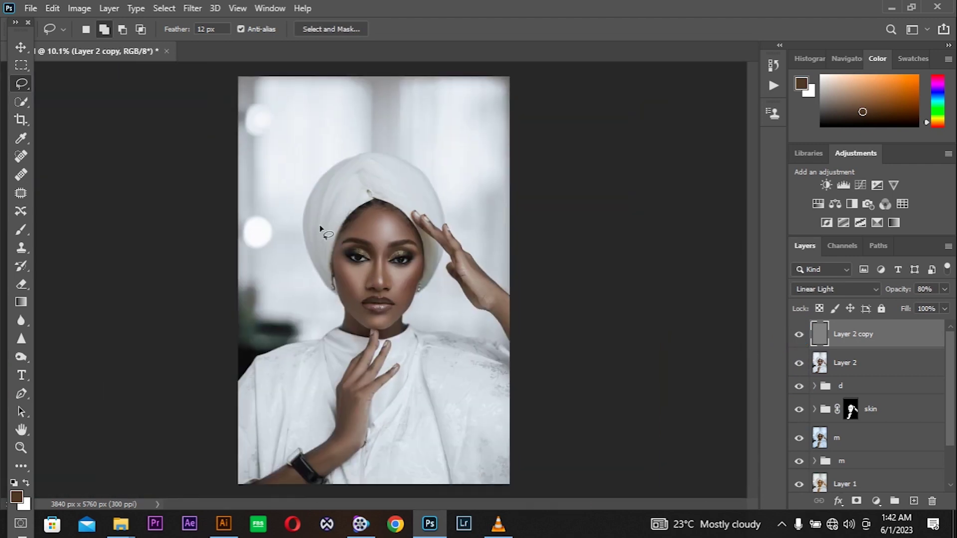
- Open the Save for Web (Legacy) export from the File menu and close the save location prompt
left_click(31, 8)
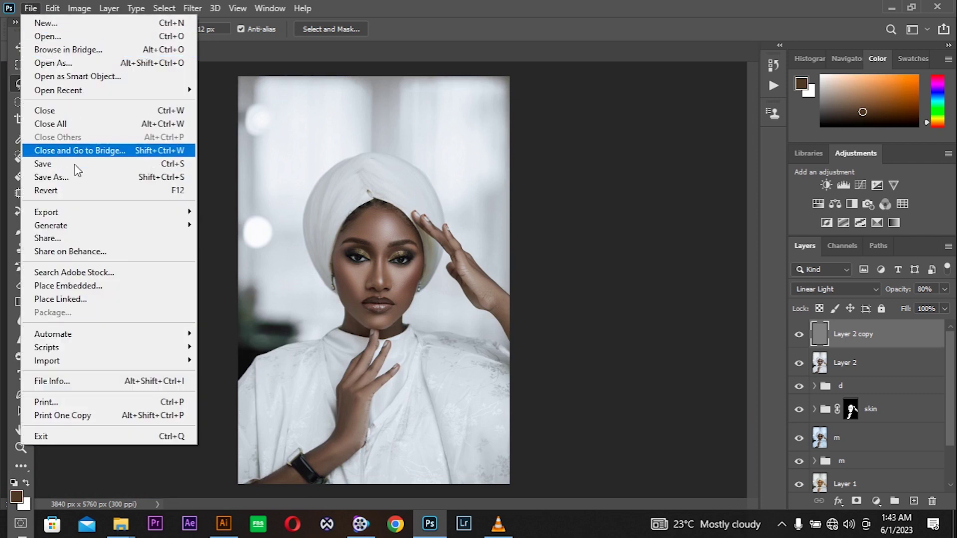
mouse_move(79, 212)
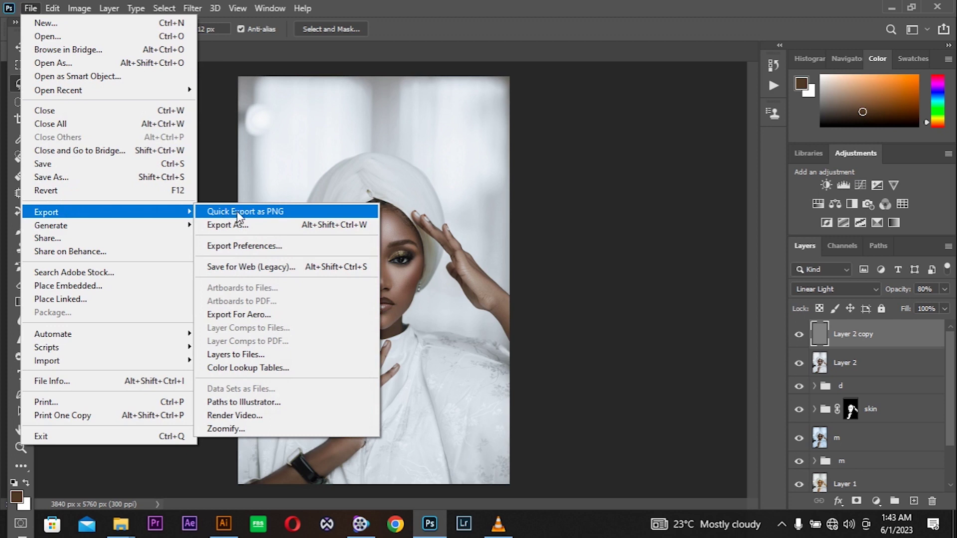
left_click(259, 265)
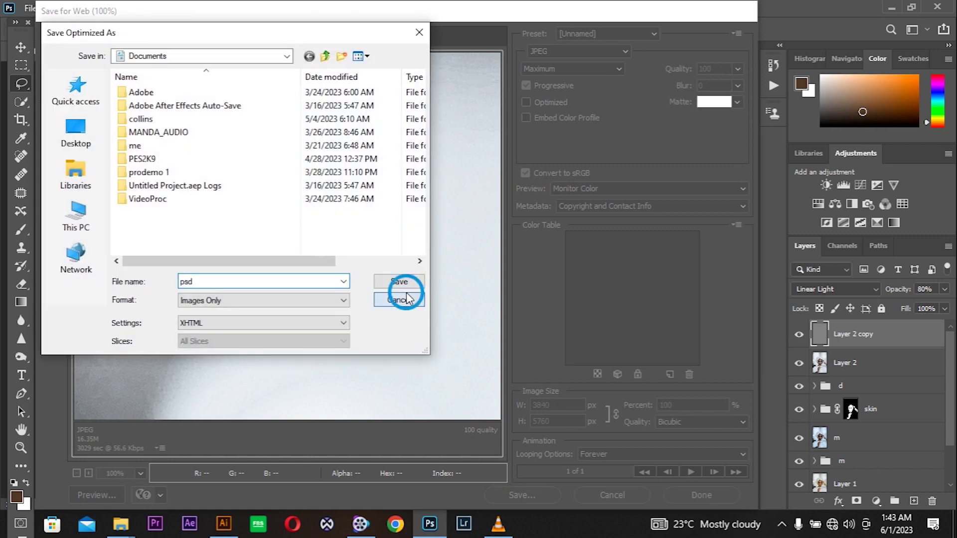
left_click(407, 297)
- Keep JPEG Maximum quality 100 and save the export to the Desktop
left_click(606, 51)
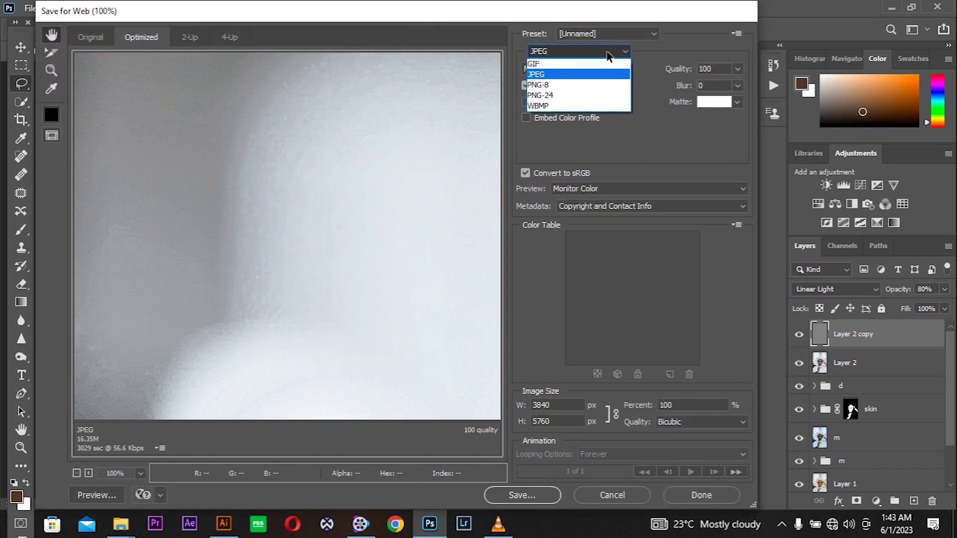
left_click(573, 75)
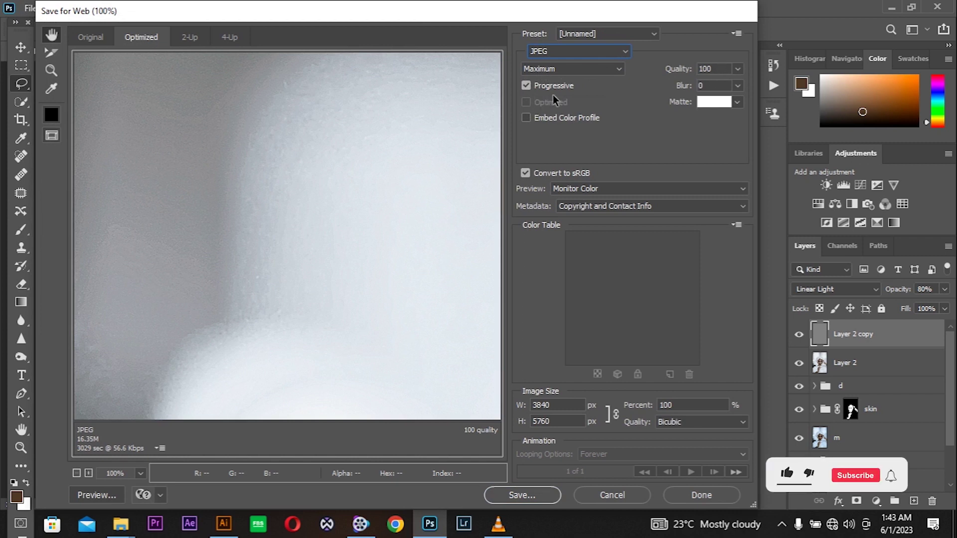
left_click(531, 498)
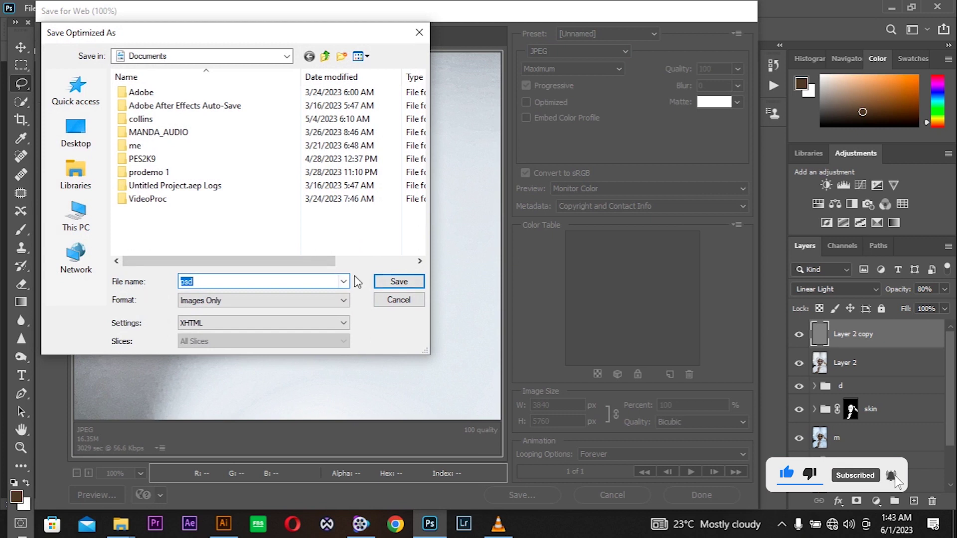
left_click(95, 212)
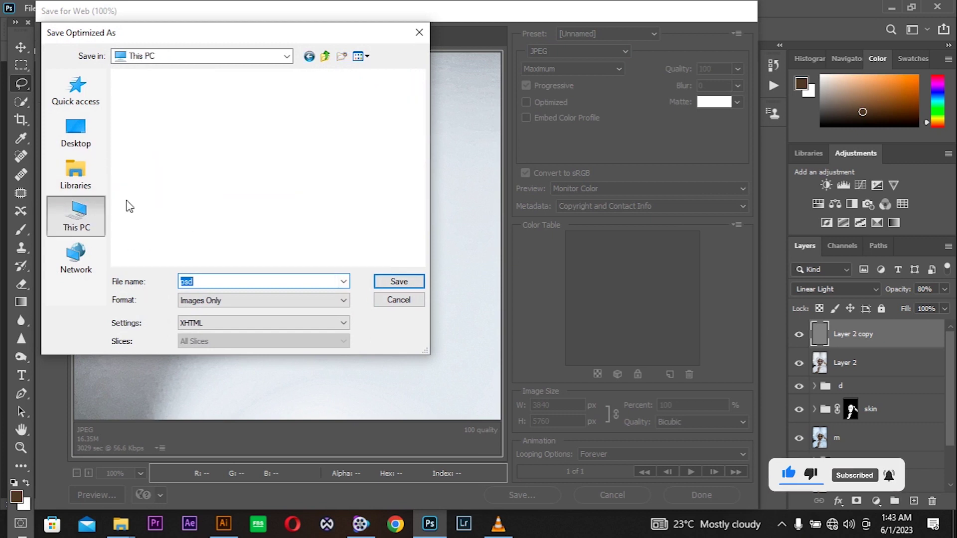
left_click(78, 130)
left_click(401, 281)
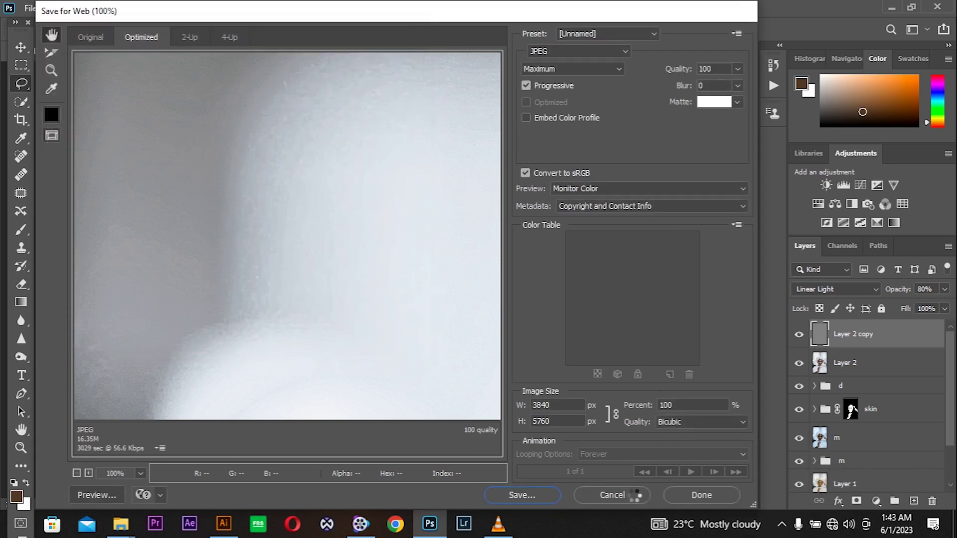